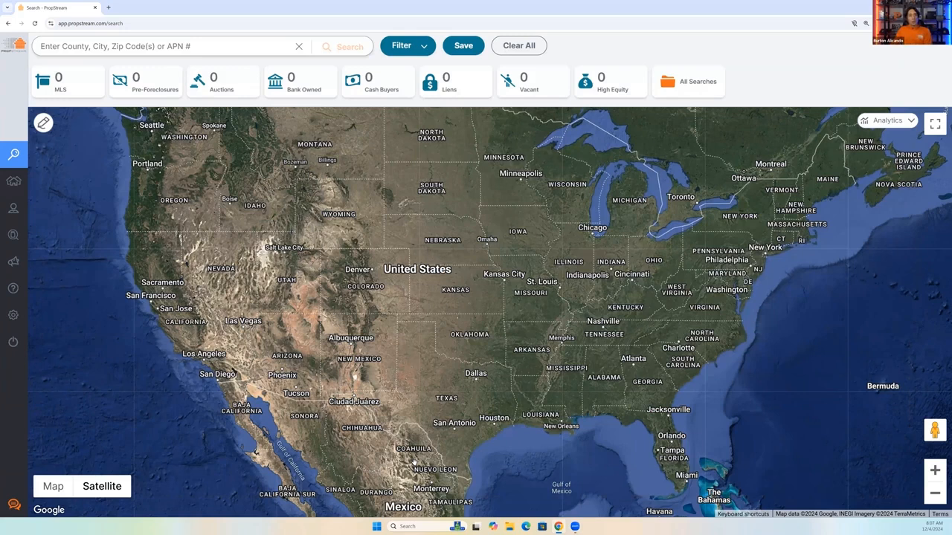
Search for properties in Cincinnati, OH and filter them by the Pre-Foreclosures lead list.
left_click(172, 49)
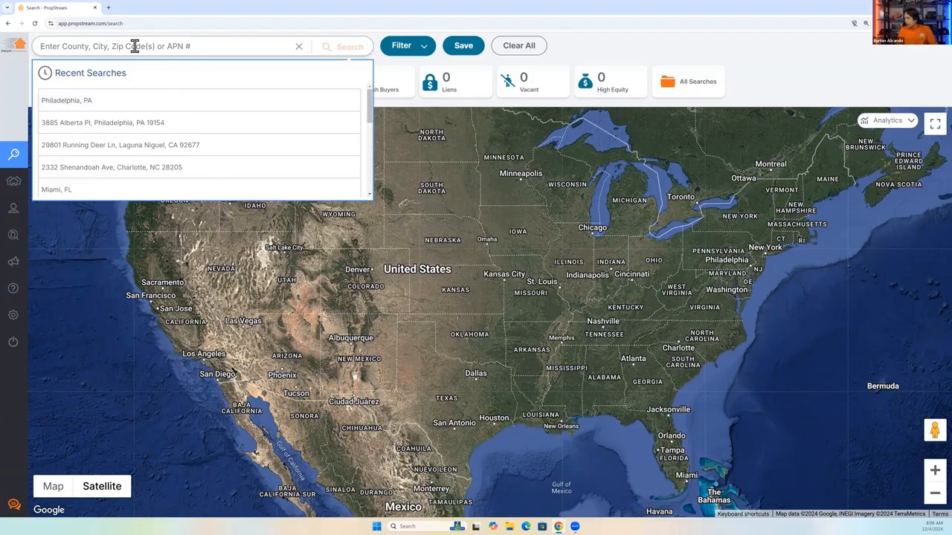
scroll(135, 46, "down", 1)
type("cinc")
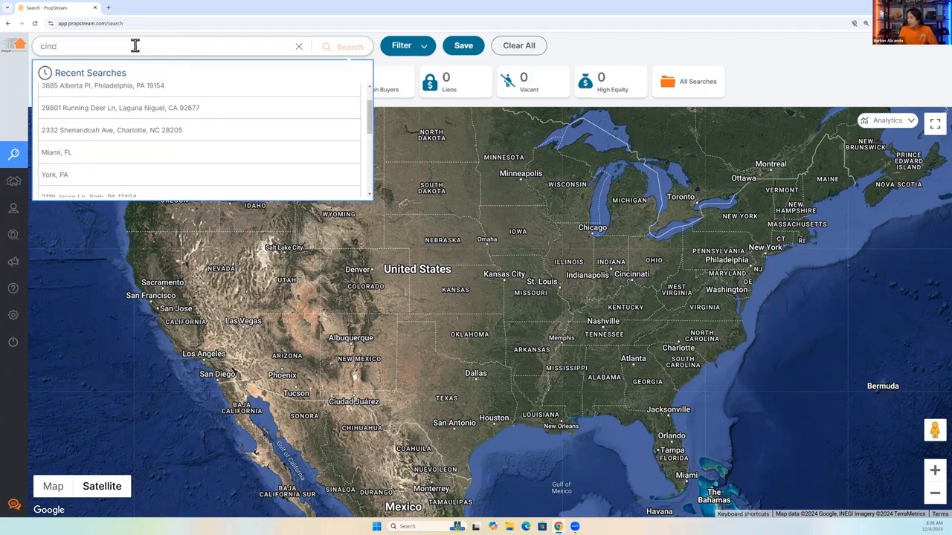
type("innati")
left_click(122, 79)
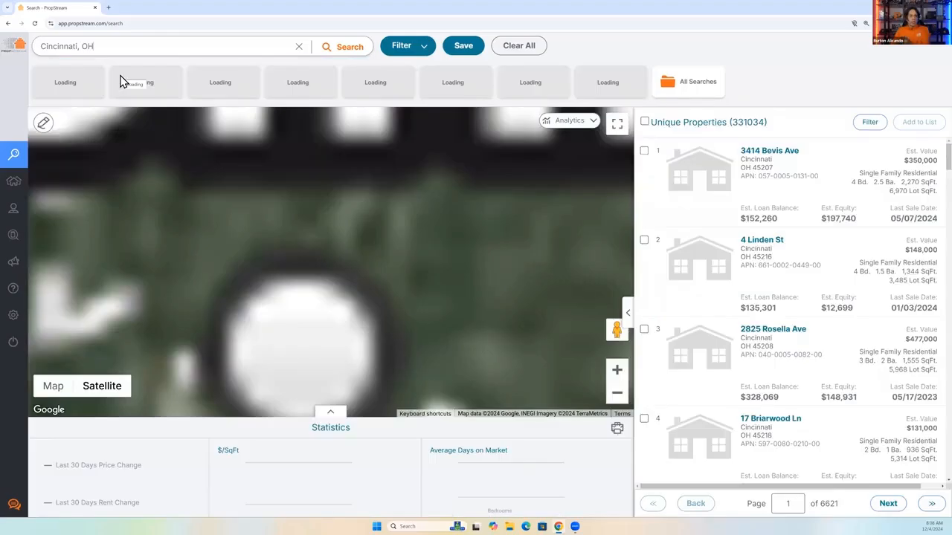
left_click(402, 46)
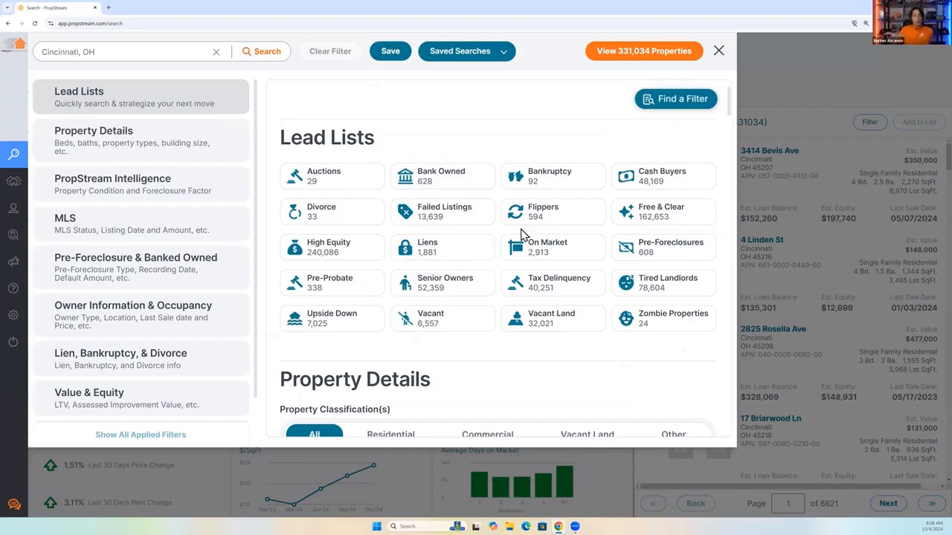
left_click(635, 245)
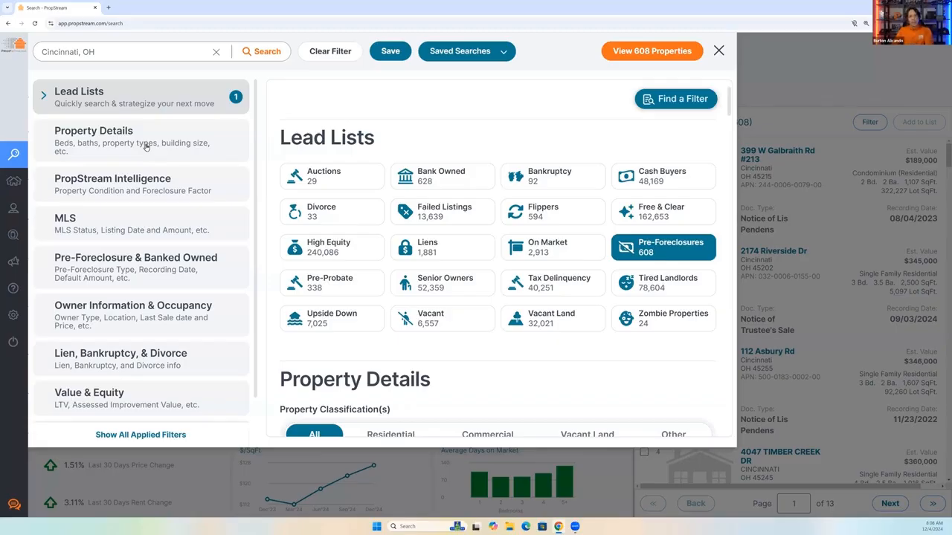
Review the filter categories from Property Details through Mortgage, and show the properties matching the pre-foreclosure filter.
left_click(145, 146)
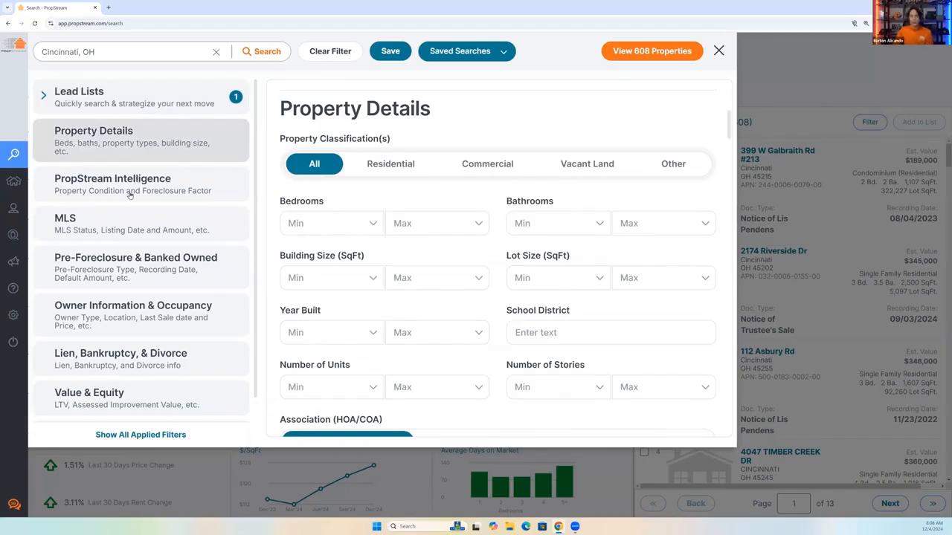
left_click(125, 227)
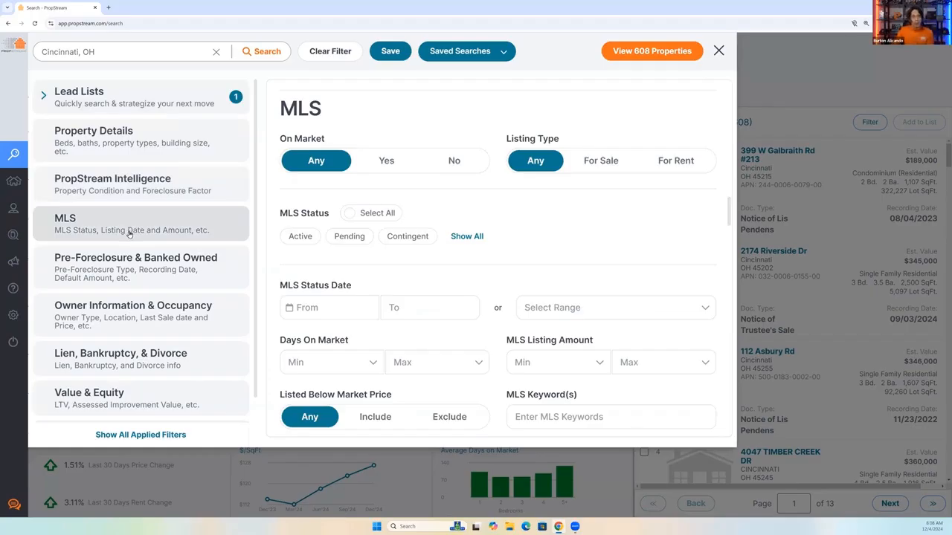
left_click(143, 273)
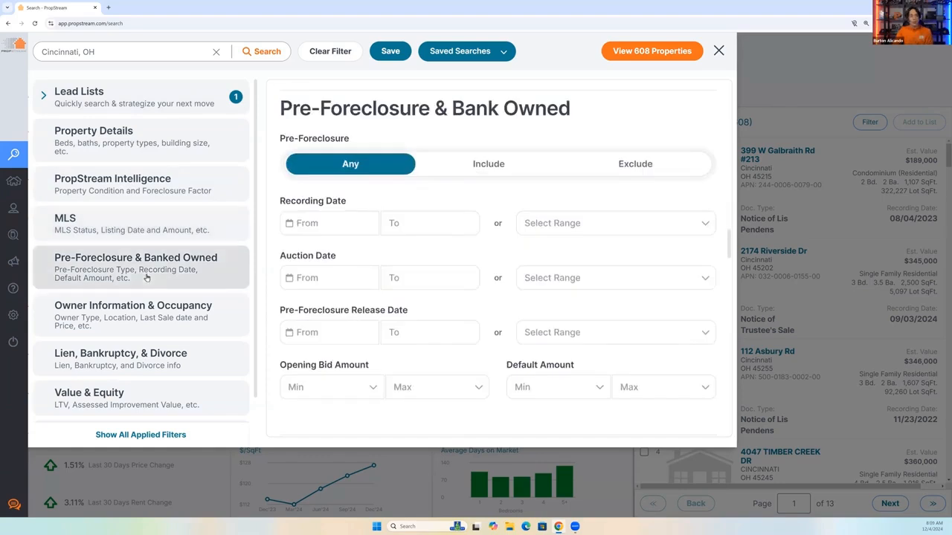
left_click(153, 322)
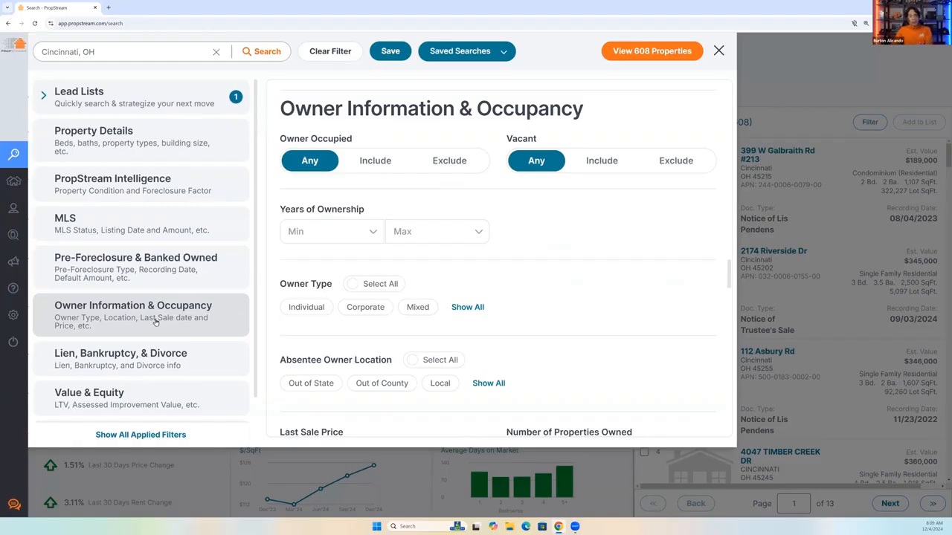
left_click(160, 359)
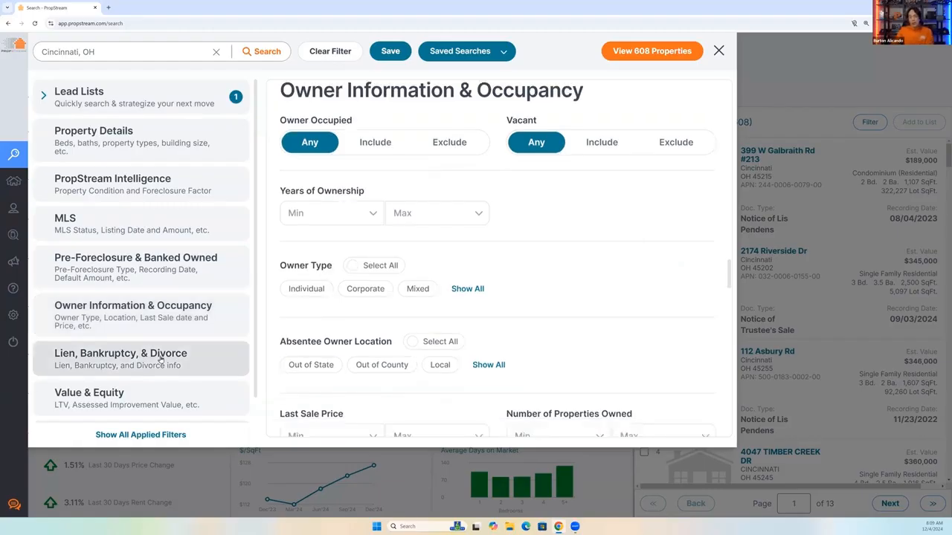
left_click(171, 392)
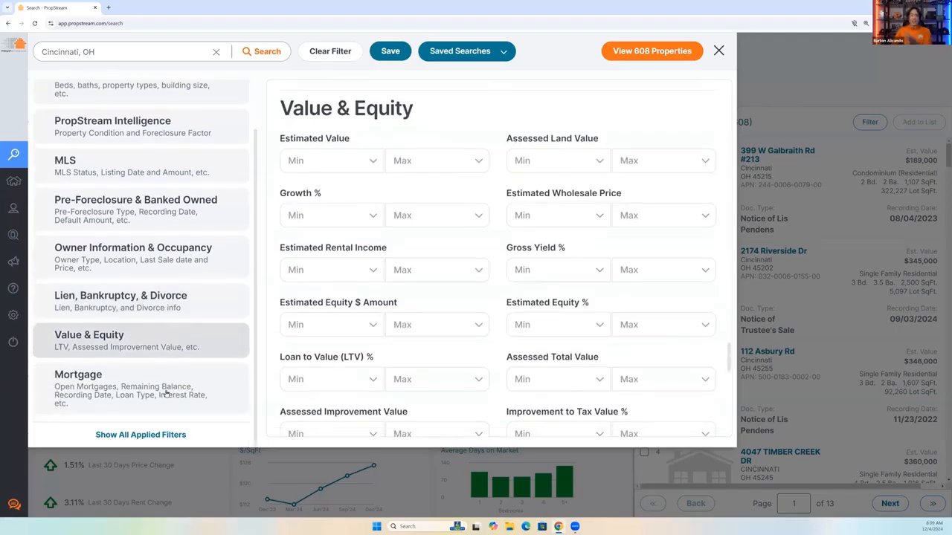
left_click(164, 399)
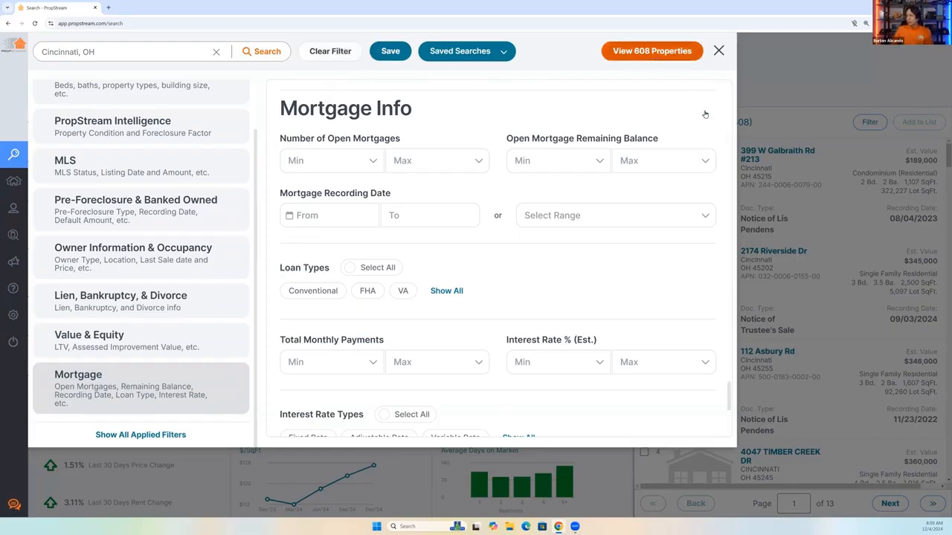
left_click_drag(744, 135, 697, 136)
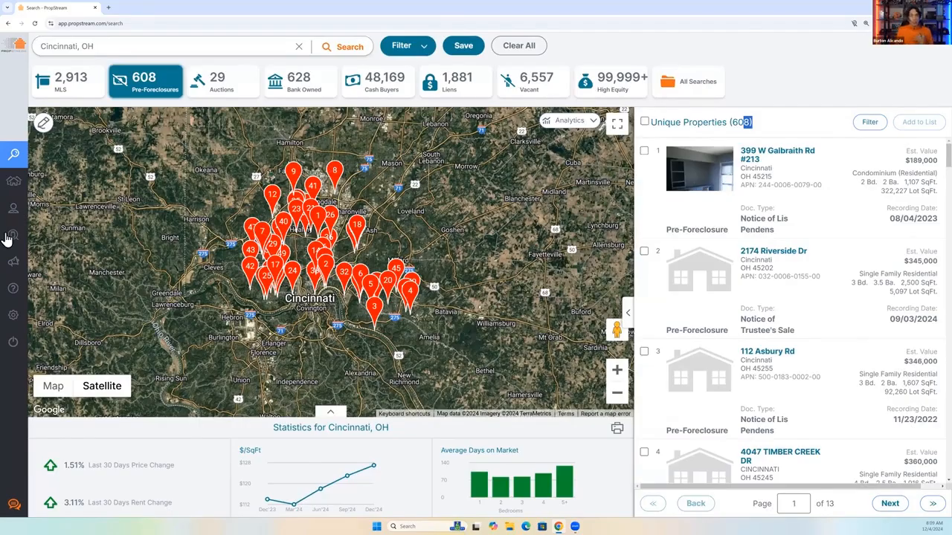
mouse_move(6, 238)
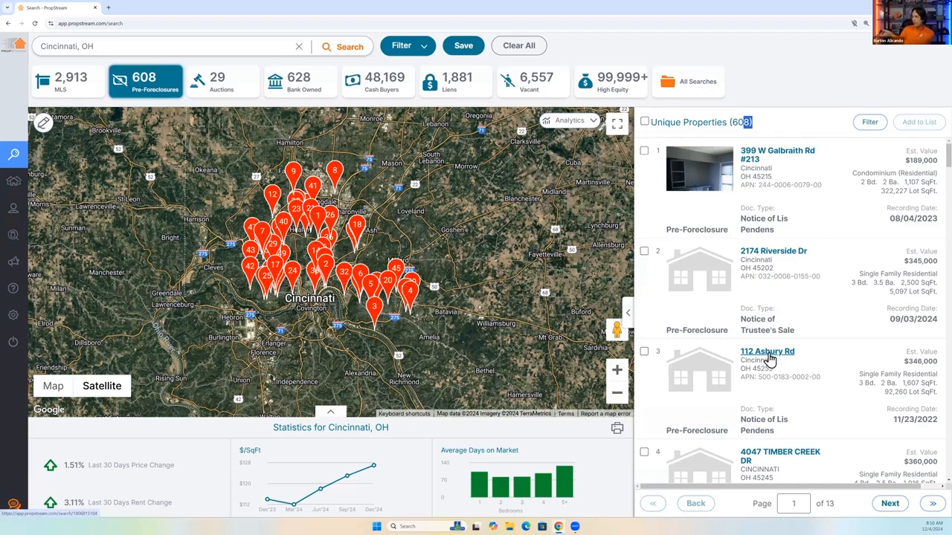
left_click(128, 41)
double_click(130, 43)
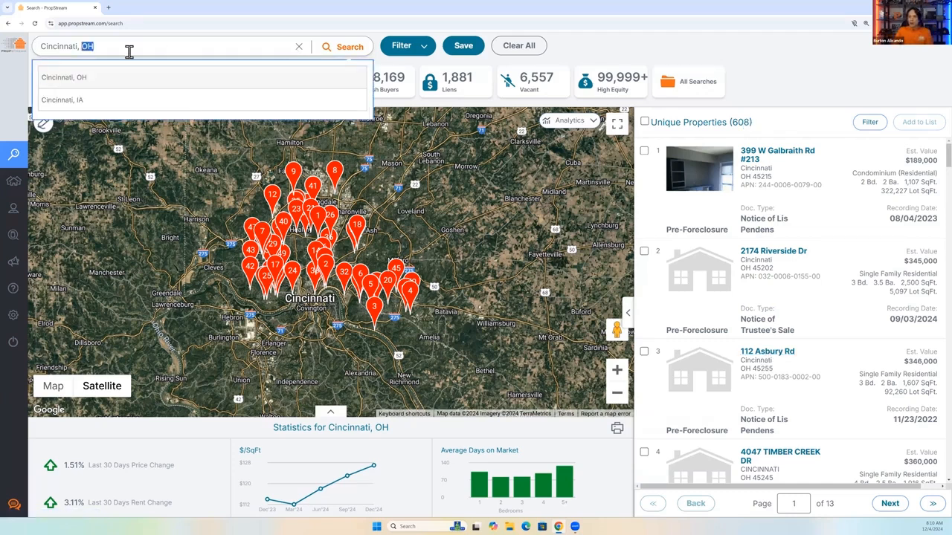
triple_click(128, 51)
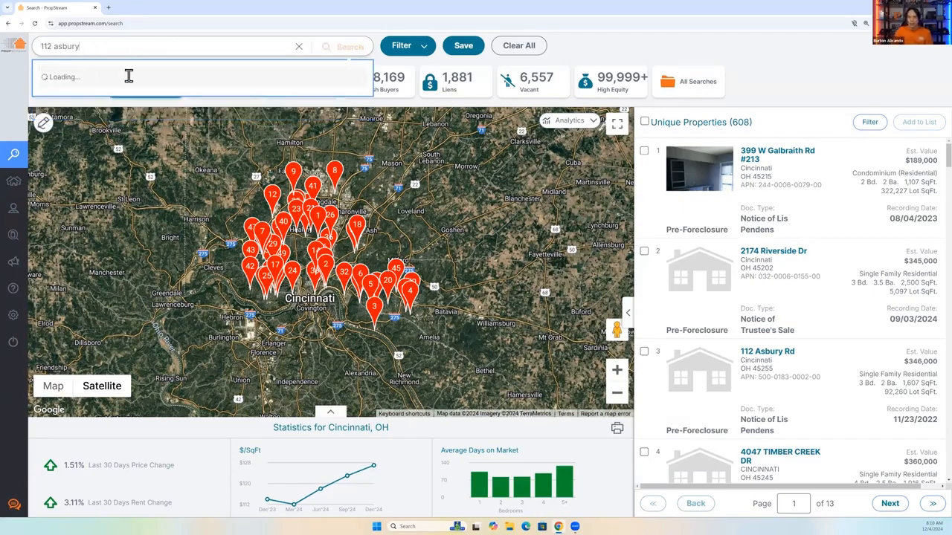
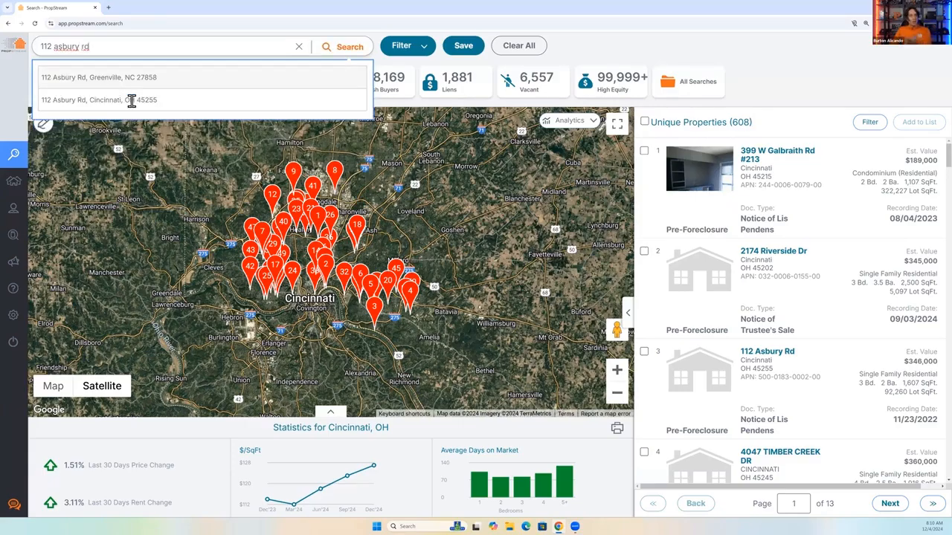
left_click(131, 100)
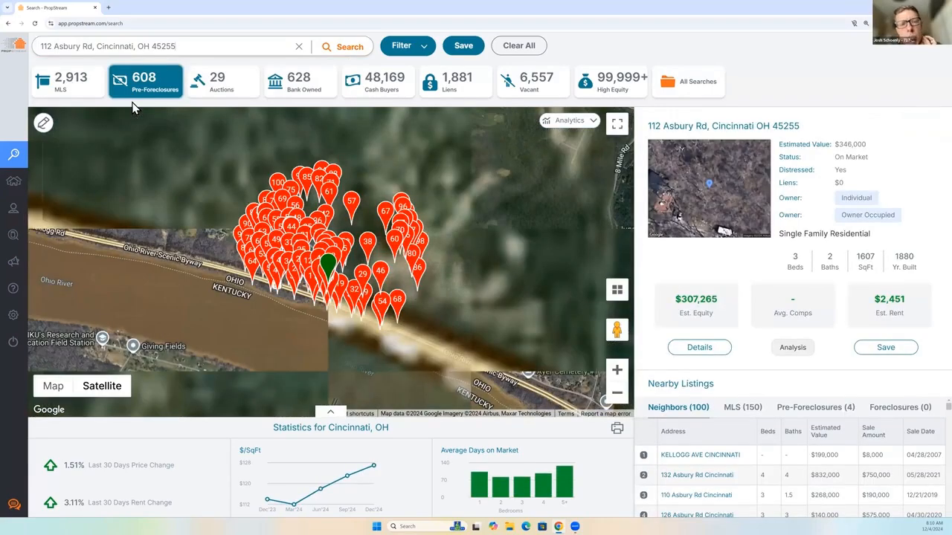
Open the property's full details and review its ownership information and pre-foreclosure details.
left_click(699, 348)
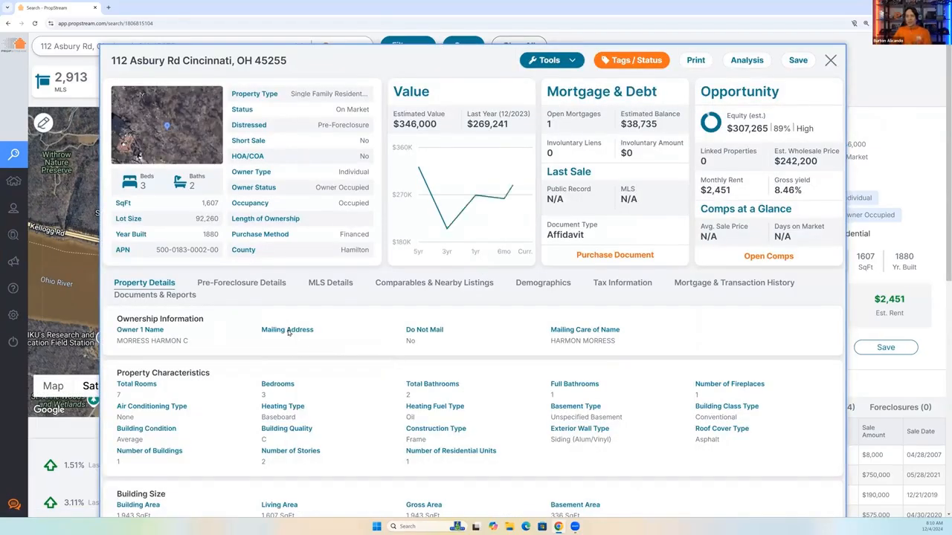
double_click(152, 344)
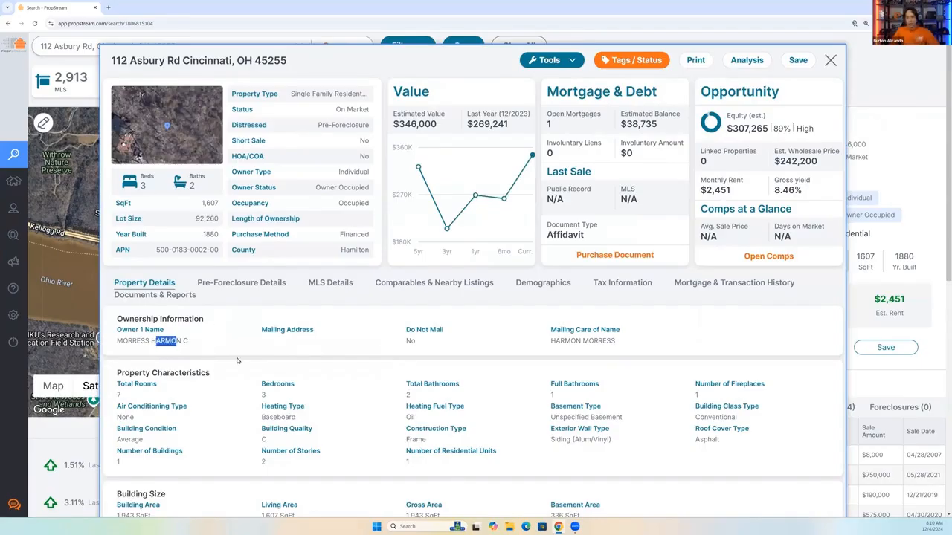
scroll(238, 360, "down", 3)
scroll(238, 330, "up", 3)
left_click(238, 248)
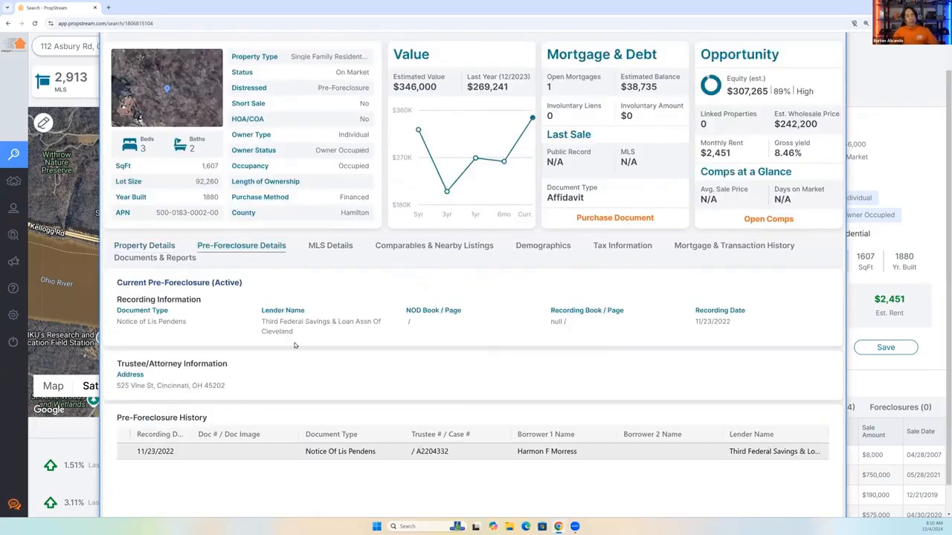
Review the property's MLS details, including the agent information and listing history.
left_click(331, 250)
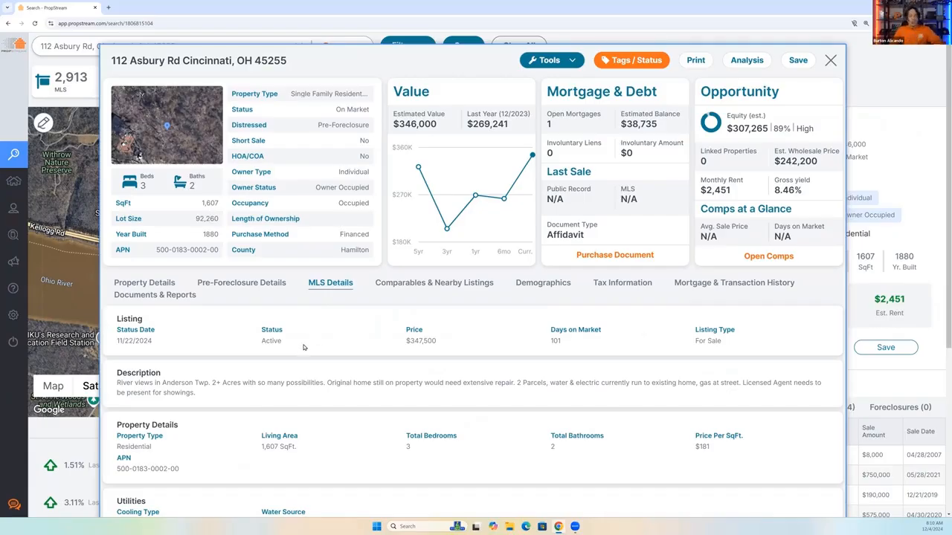
scroll(308, 354, "down", 3)
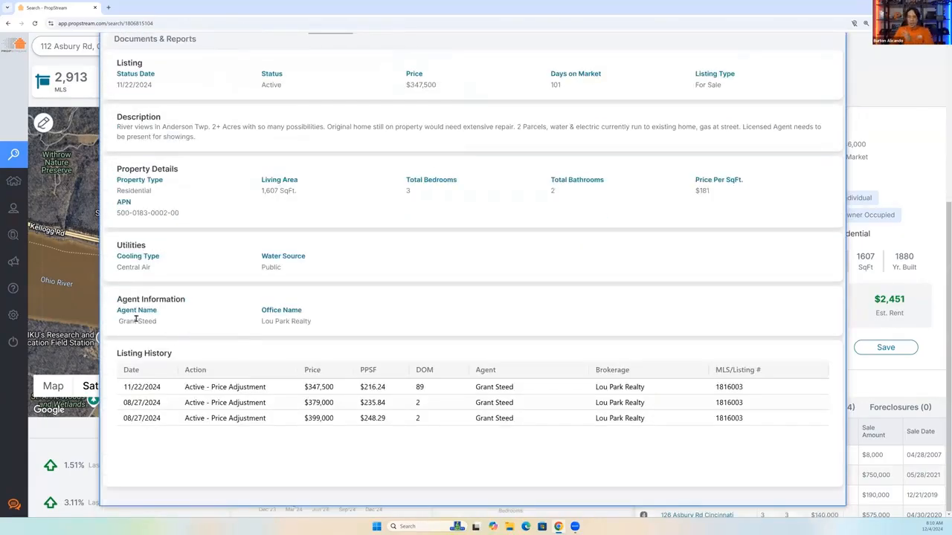
scroll(316, 359, "up", 3)
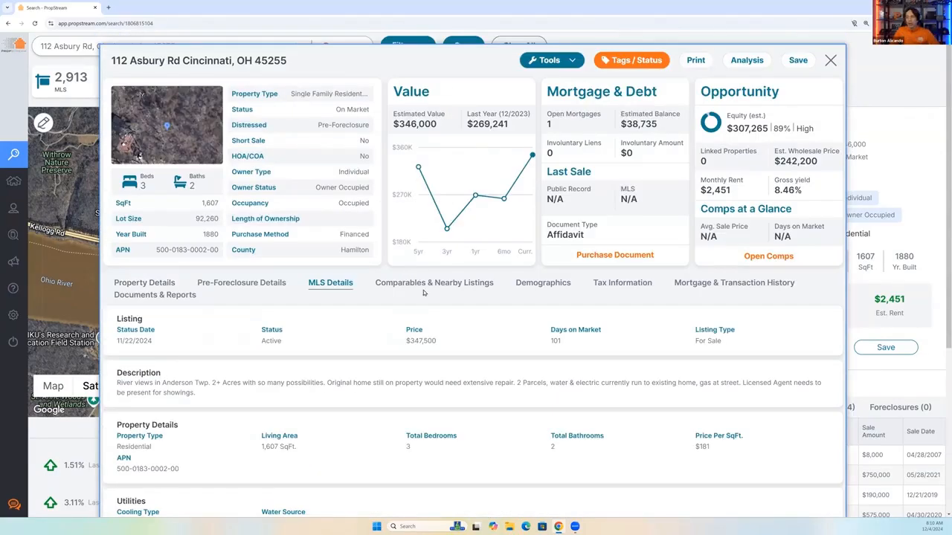
Examine the property's comparables and nearby listings, and its demographics including the percentage of owners versus renters.
left_click(423, 293)
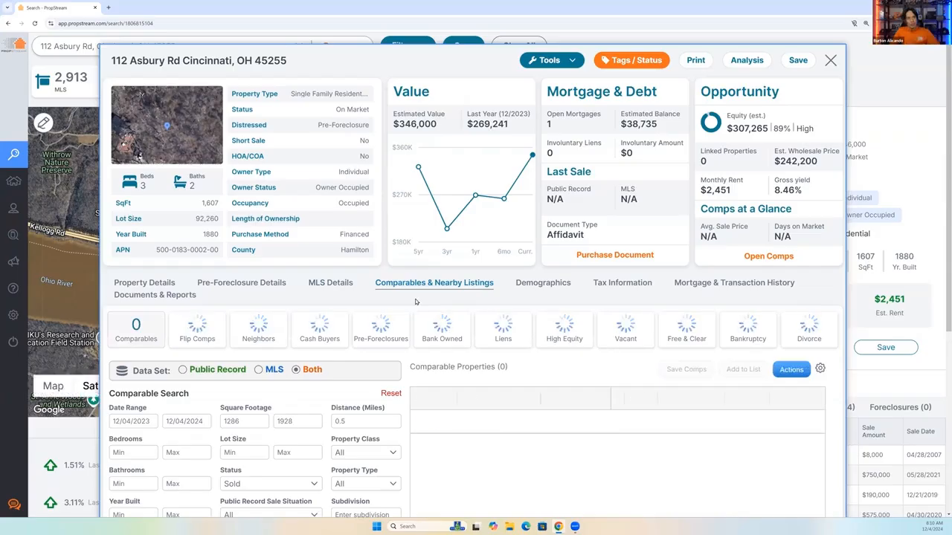
left_click(547, 287)
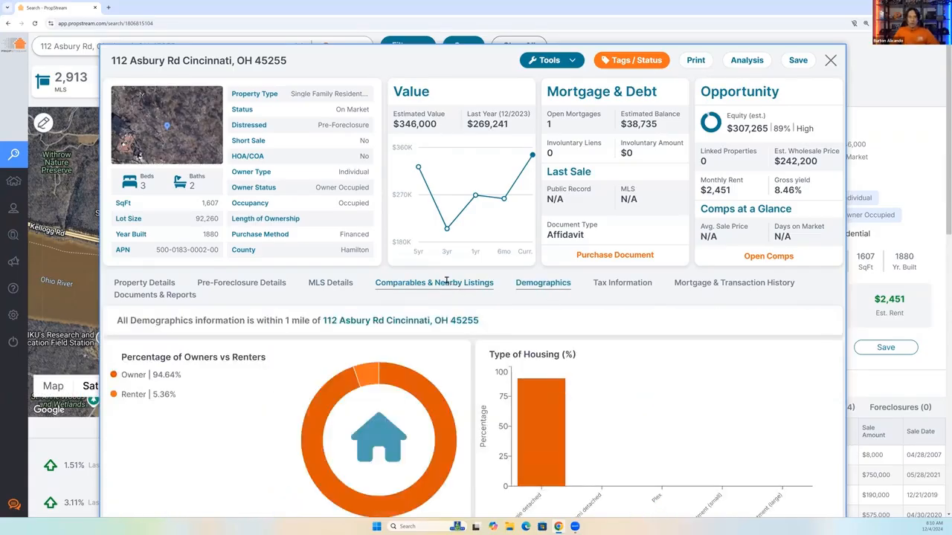
scroll(446, 287, "down", 1)
left_click_drag(283, 249, 480, 248)
left_click_drag(191, 305, 138, 305)
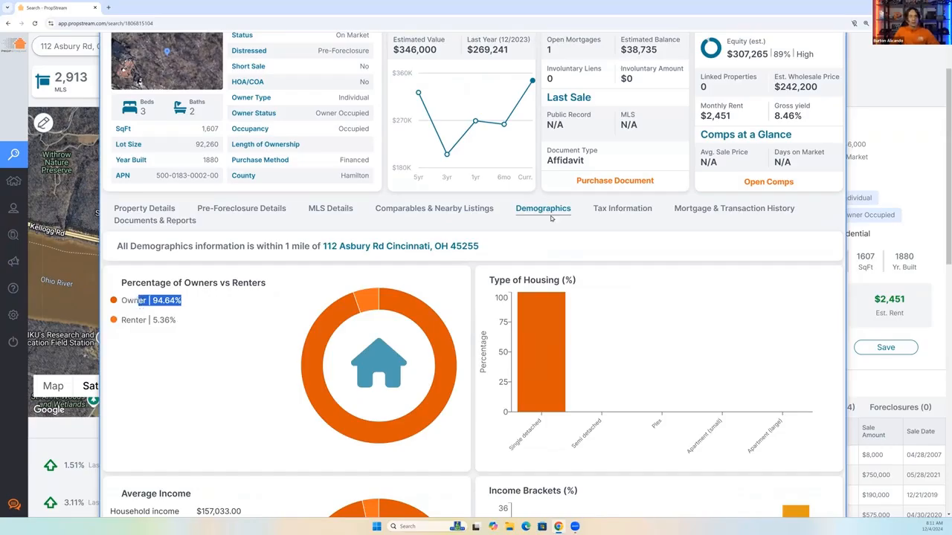
Review the property's tax information and its mortgage and transaction history, and close the property details.
left_click(619, 211)
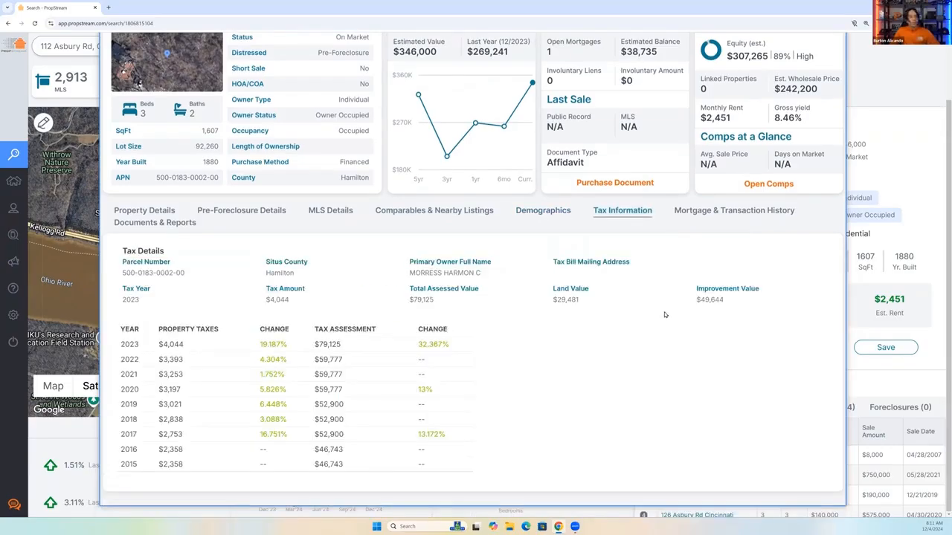
left_click(700, 214)
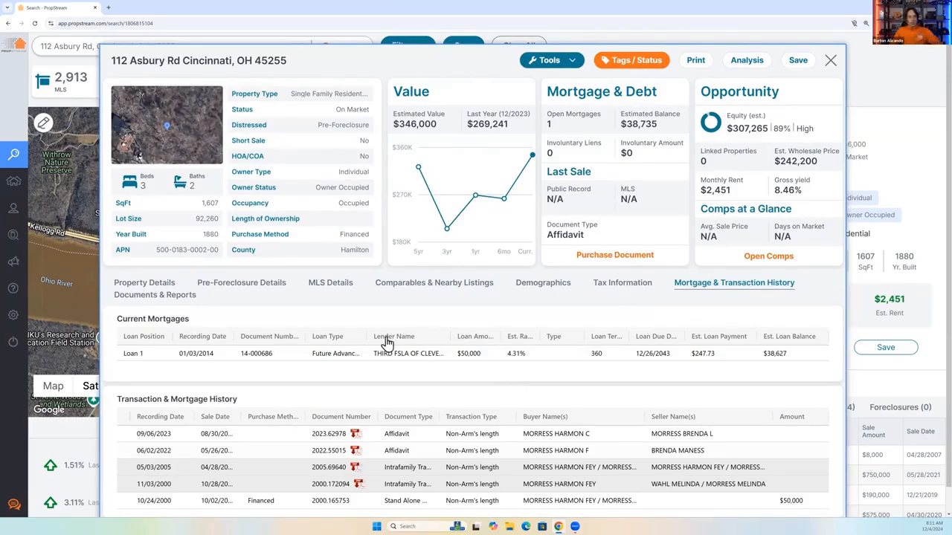
left_click(829, 61)
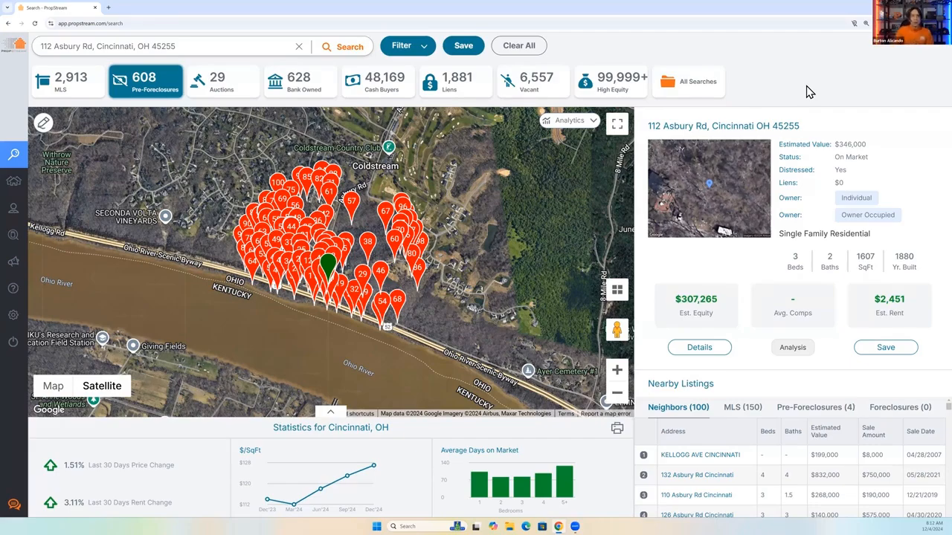
Clear the current search and open the recently searched property in Charlotte, NC with its full details.
left_click(299, 47)
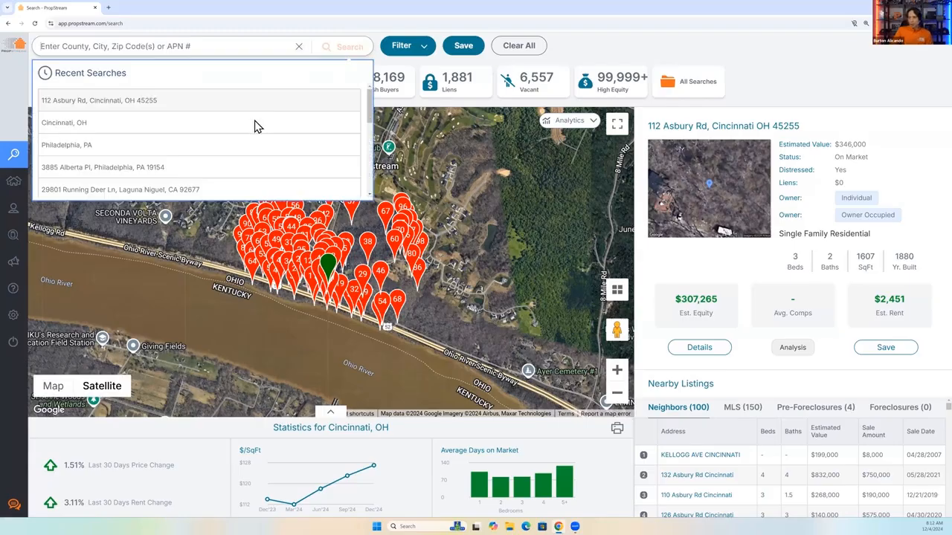
scroll(96, 159, "down", 1)
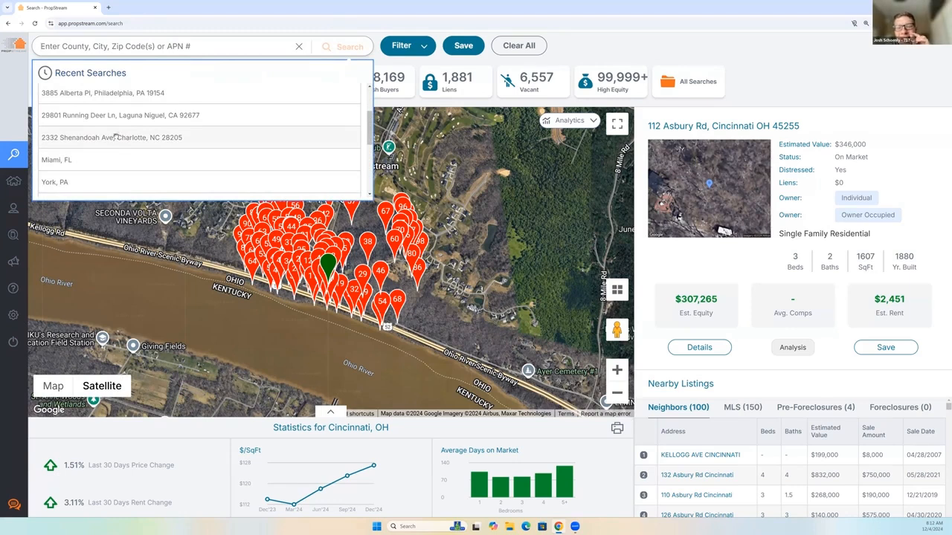
left_click(115, 137)
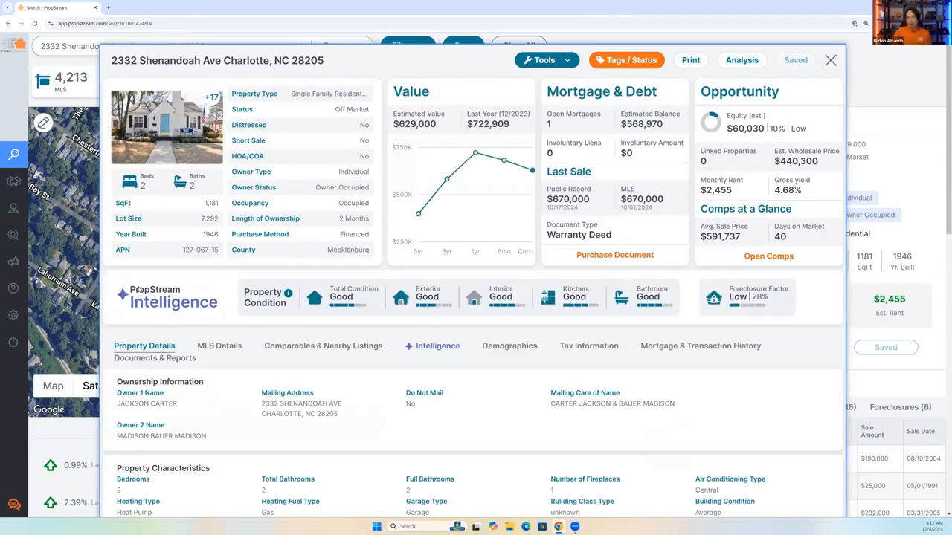
Examine the Charlotte property's PropStream Intelligence ratings and its MLS listing description and features.
left_click_drag(223, 307, 125, 294)
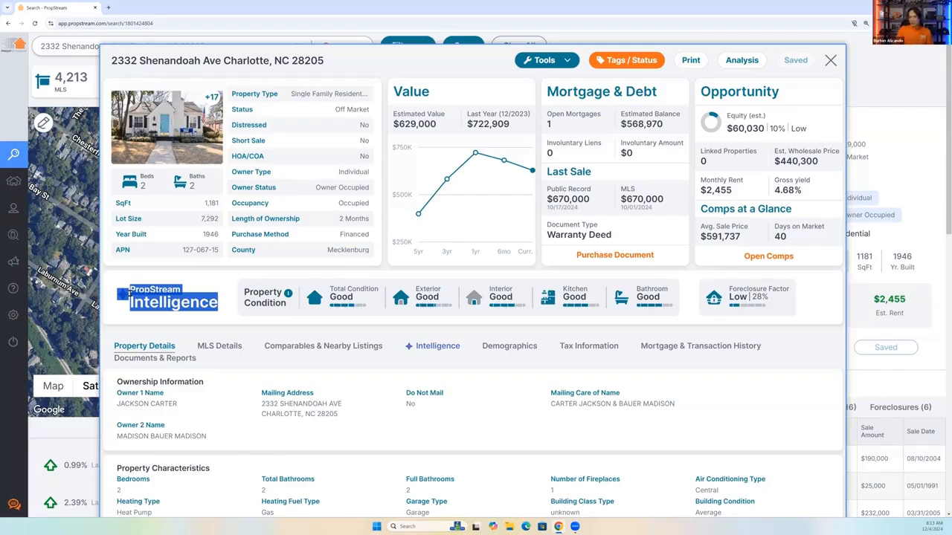
left_click(211, 348)
scroll(324, 378, "down", 2)
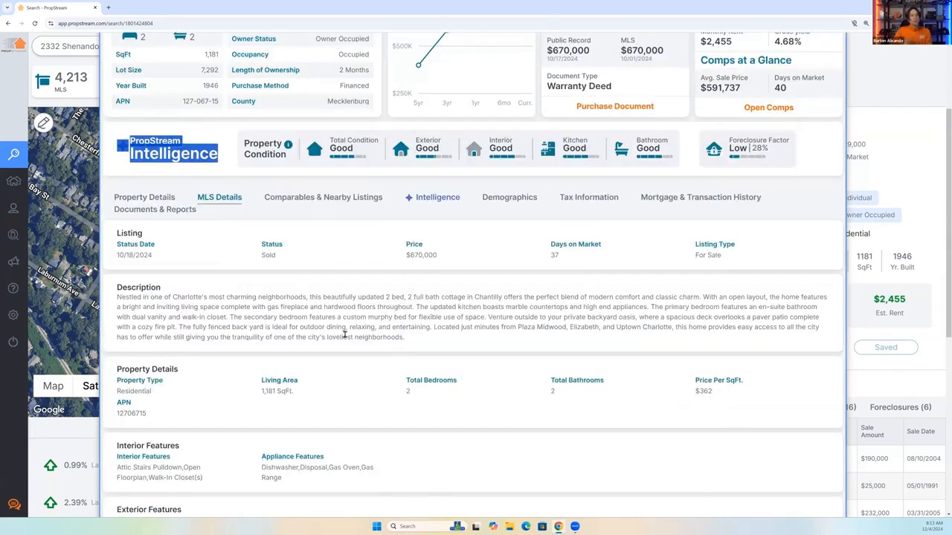
Look through the Charlotte property's listing photos from the living room to the bathroom, and close the gallery.
scroll(344, 336, "up", 2)
left_click(176, 287)
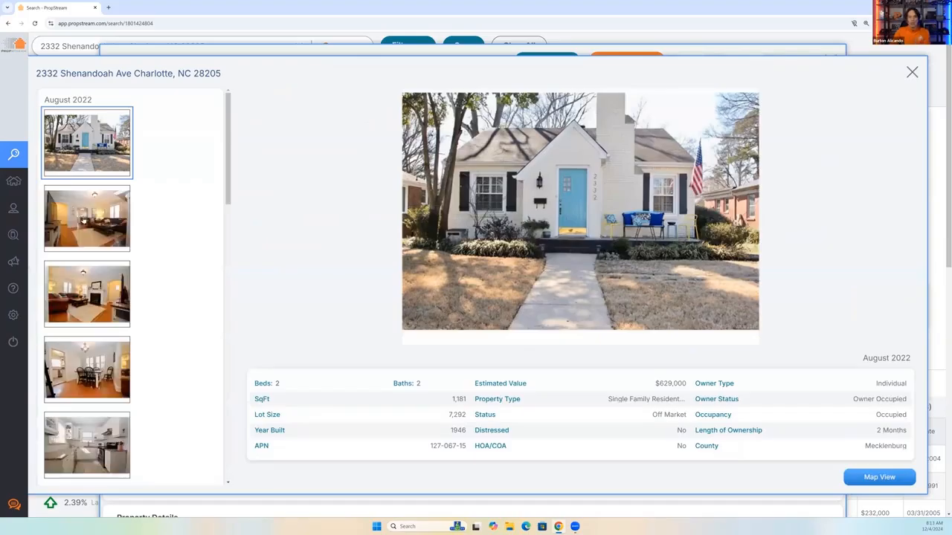
left_click(83, 220)
left_click(88, 287)
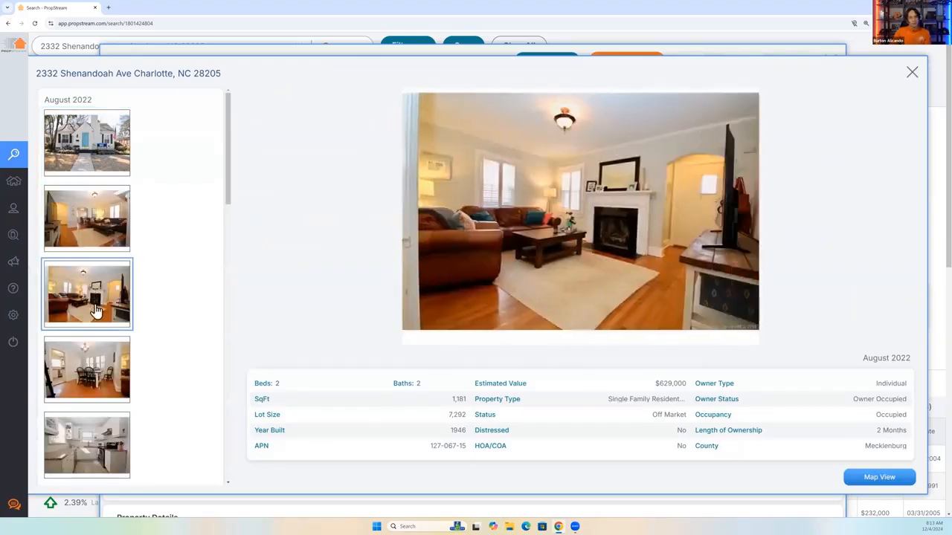
scroll(96, 298, "down", 2)
left_click(97, 287)
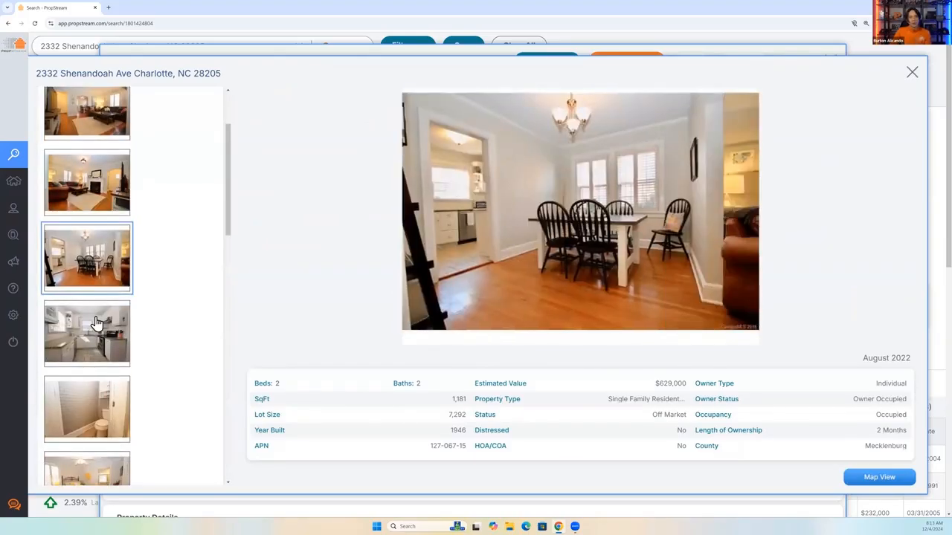
left_click(101, 317)
scroll(100, 316, "down", 2)
left_click(100, 326)
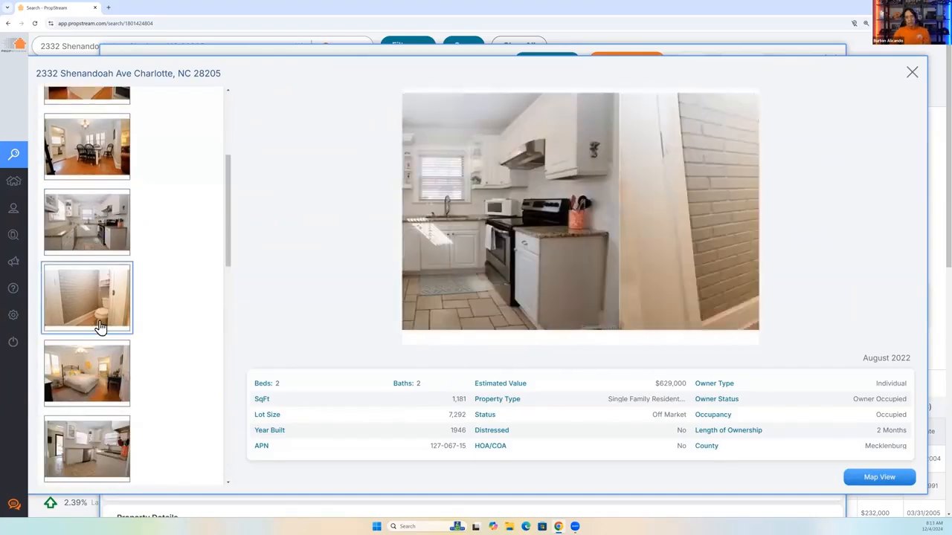
scroll(101, 332, "down", 1)
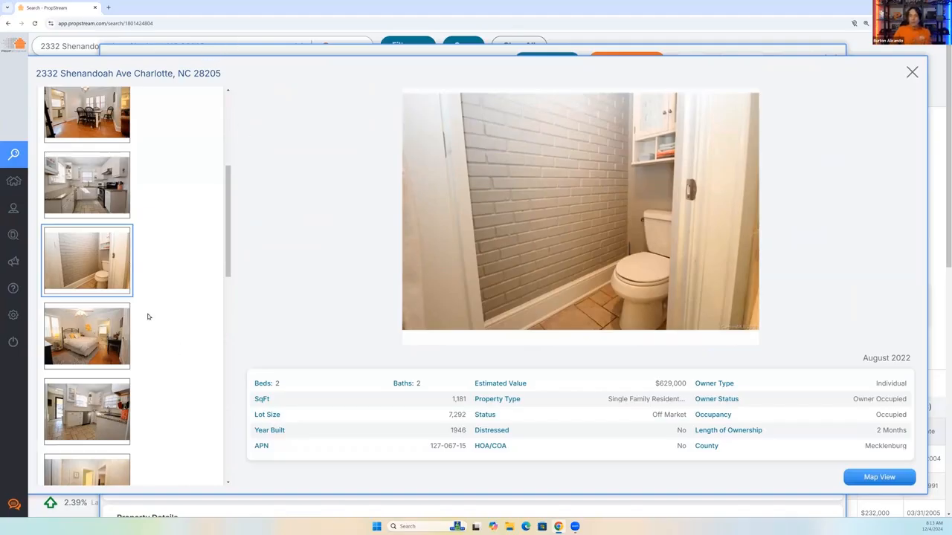
key("Escape")
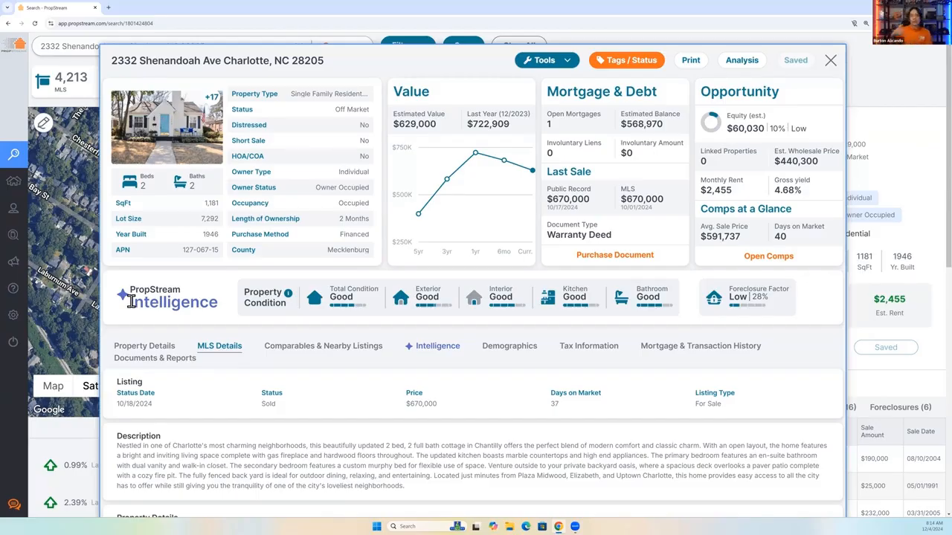
Reopen the property's photo gallery, review the living room, dining room, kitchen and bathroom pictures again, and close it.
left_click(152, 128)
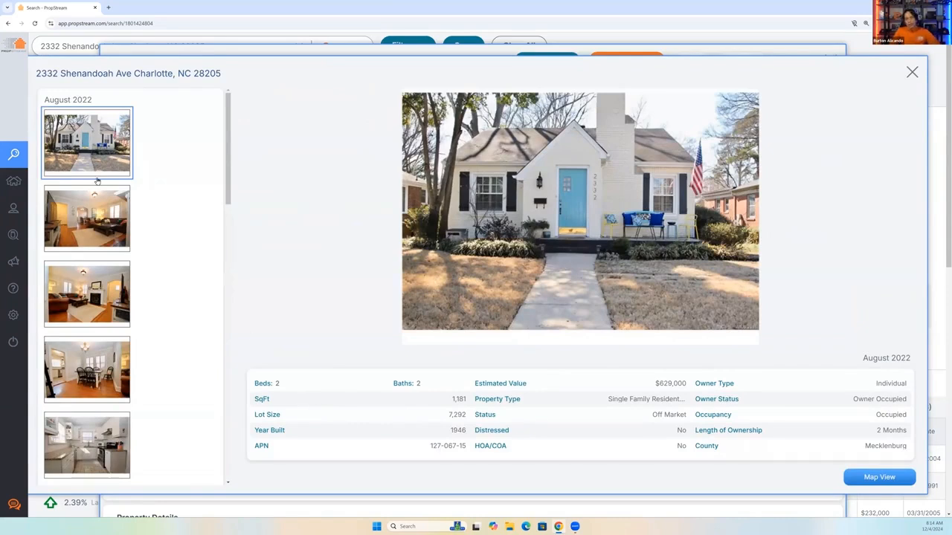
left_click(84, 237)
left_click(79, 294)
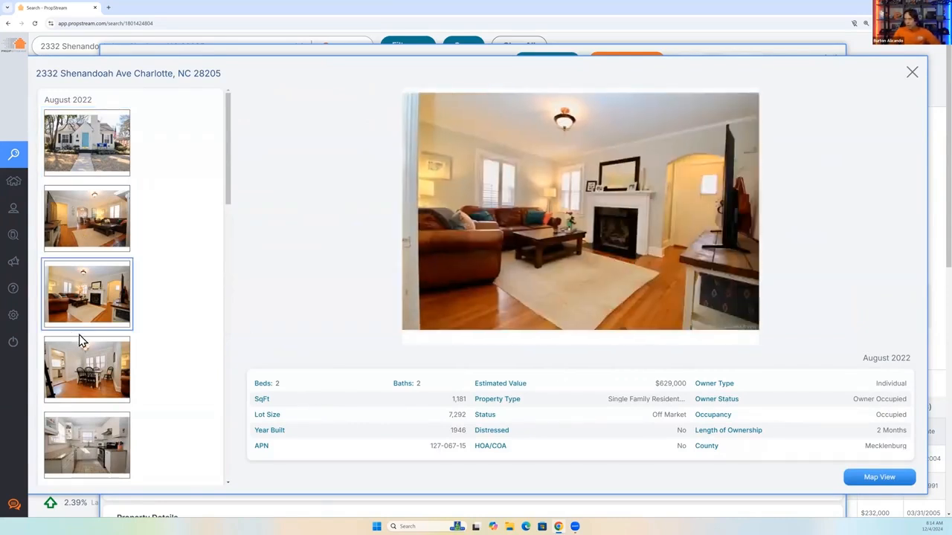
left_click(85, 360)
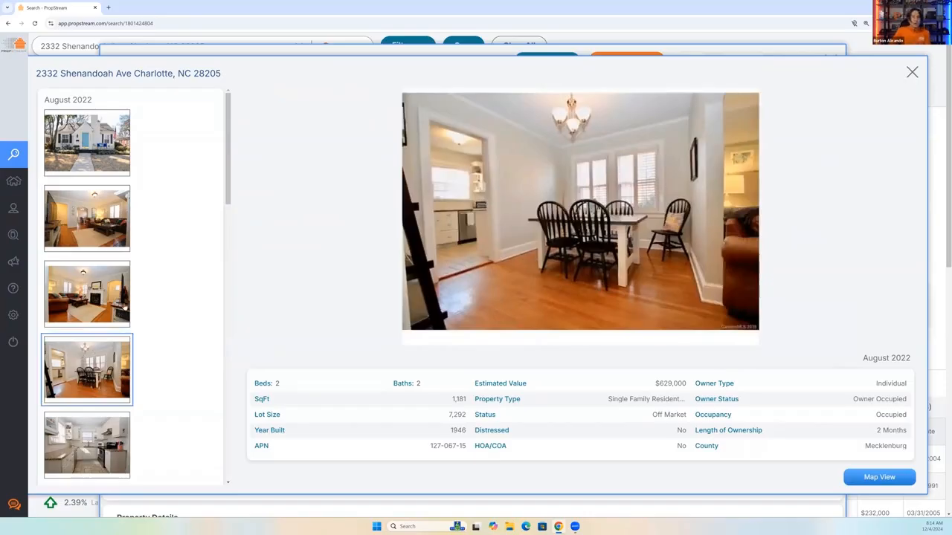
scroll(121, 315, "down", 1)
left_click(85, 396)
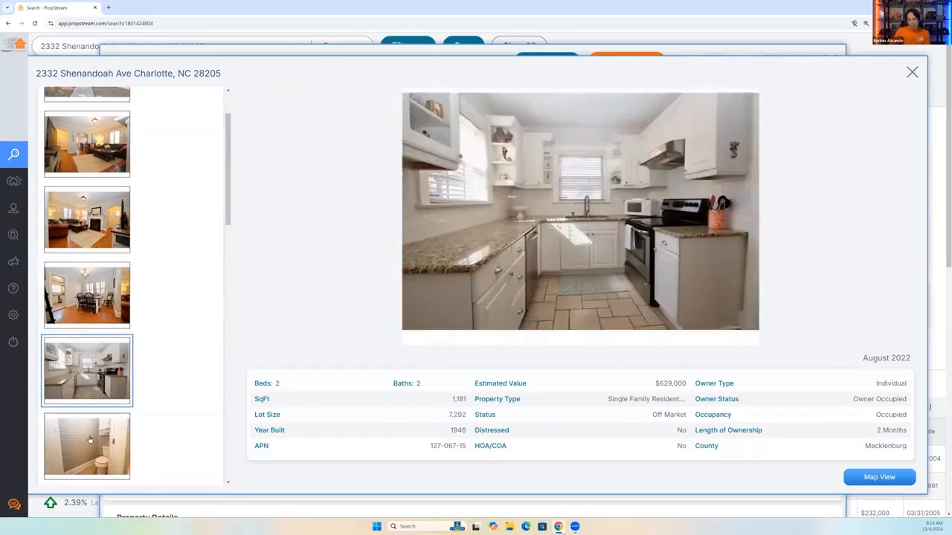
left_click(89, 437)
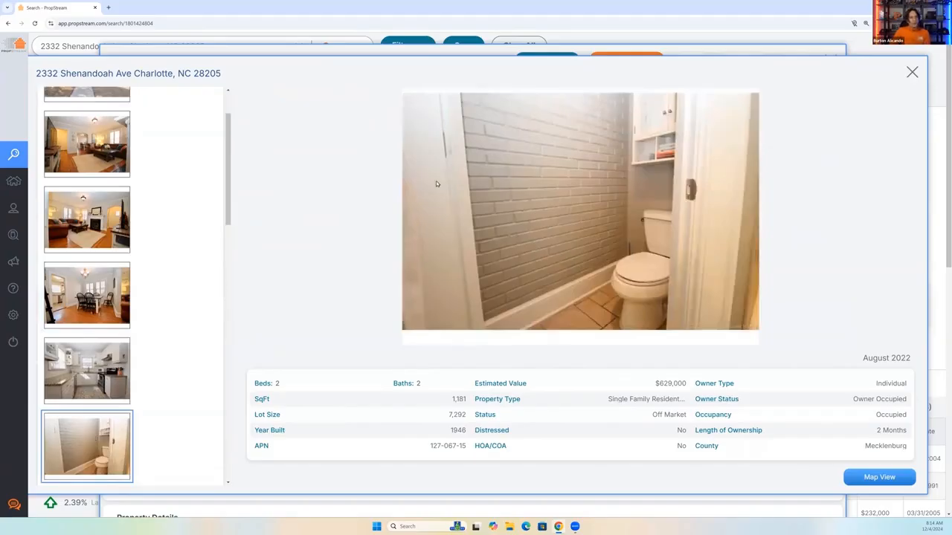
left_click(912, 73)
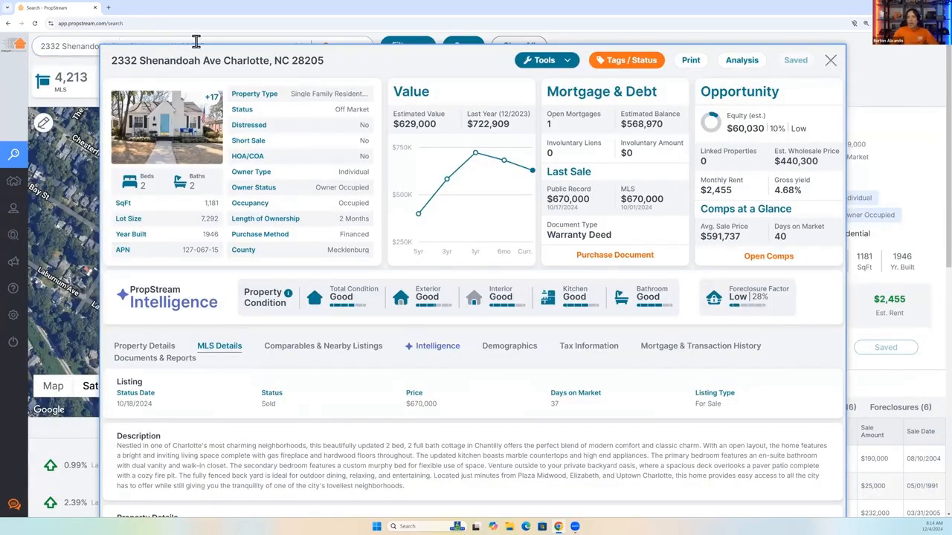
Replace the property search with Charlotte, NC and filter the results by the Failed Listings lead list.
left_click(248, 43)
left_click(298, 46)
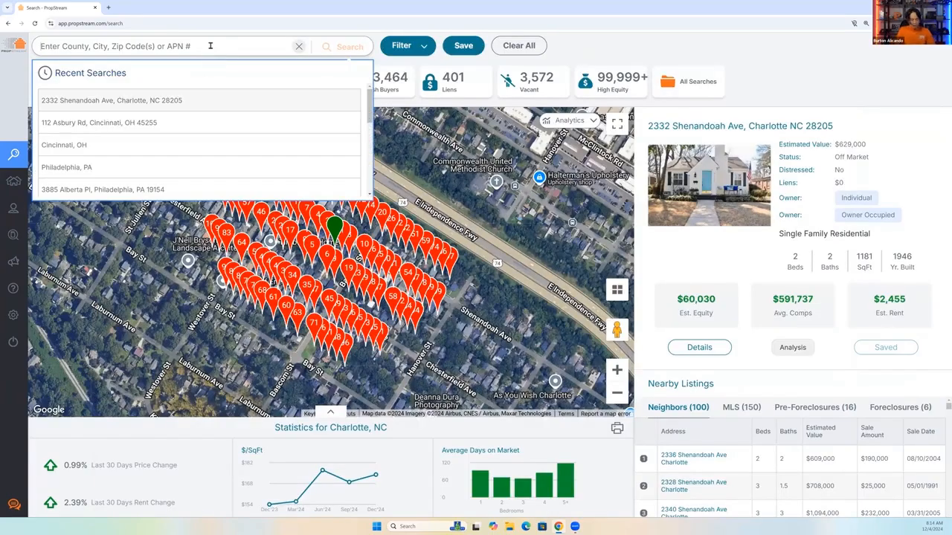
type("charlotte")
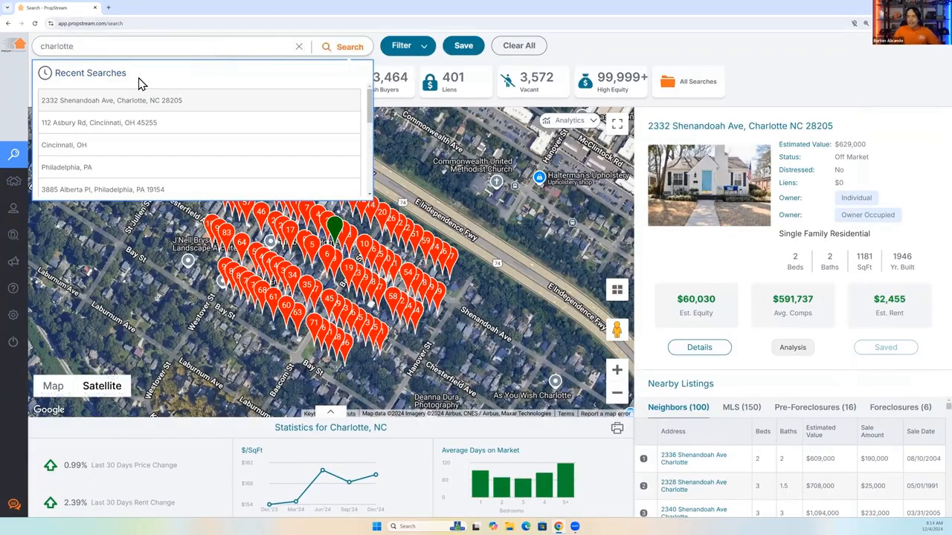
left_click(405, 54)
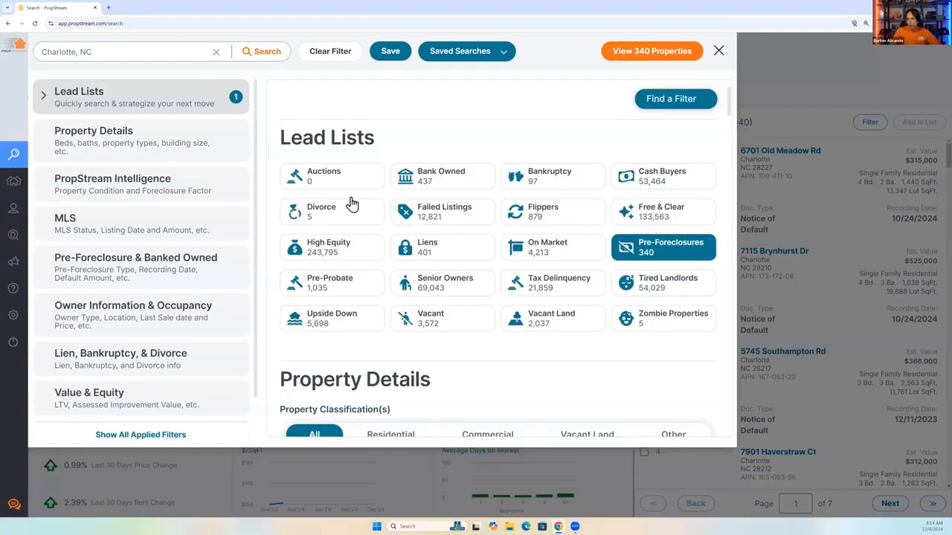
left_click(439, 211)
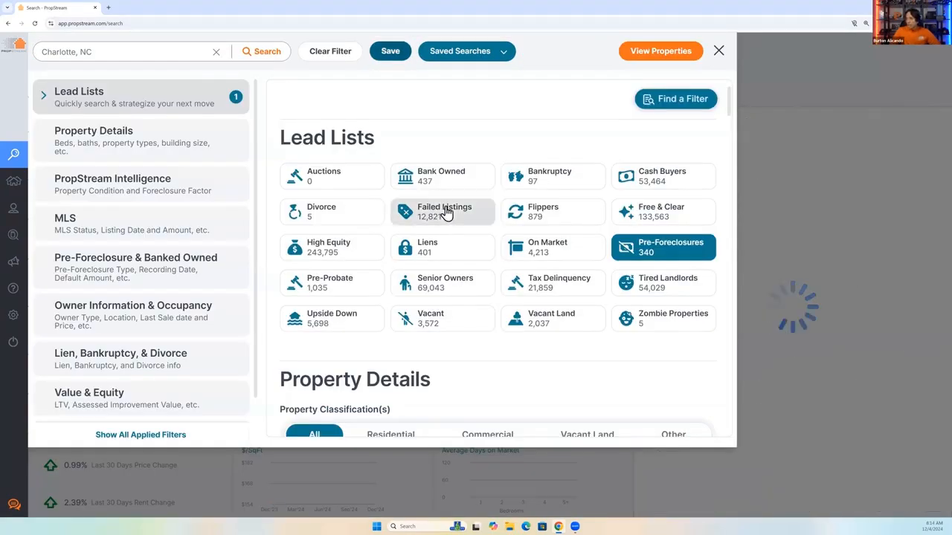
Restrict the property classification to Residential with the Single Family type, and return to the matching properties.
left_click(154, 141)
left_click(390, 168)
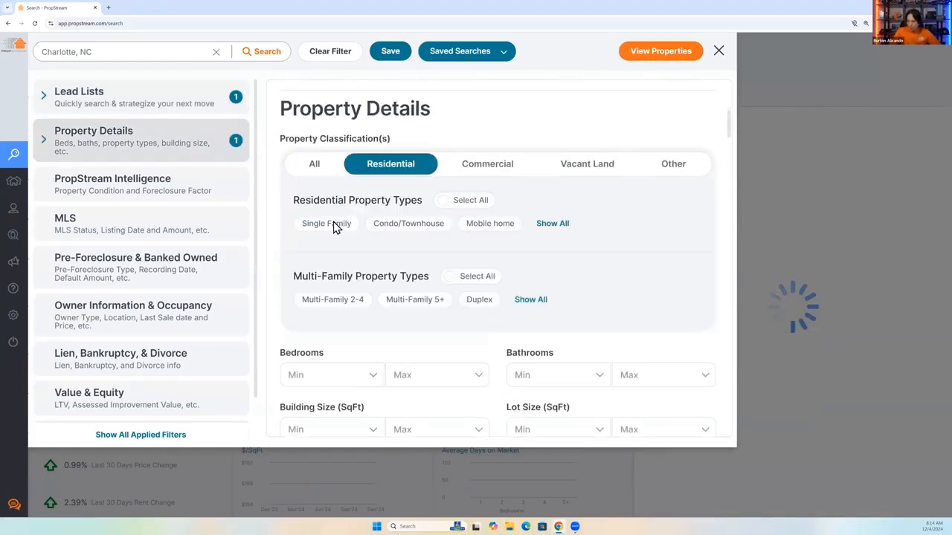
left_click(334, 224)
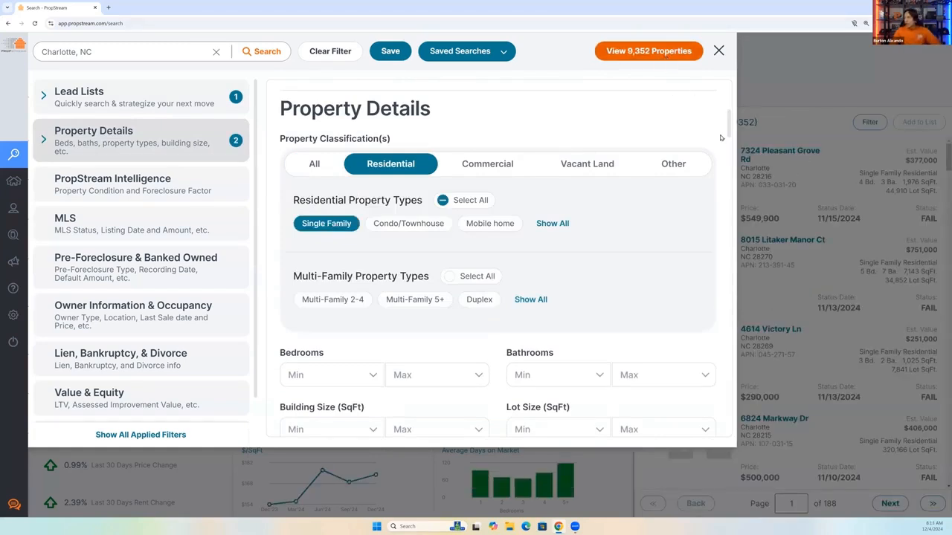
left_click(763, 125)
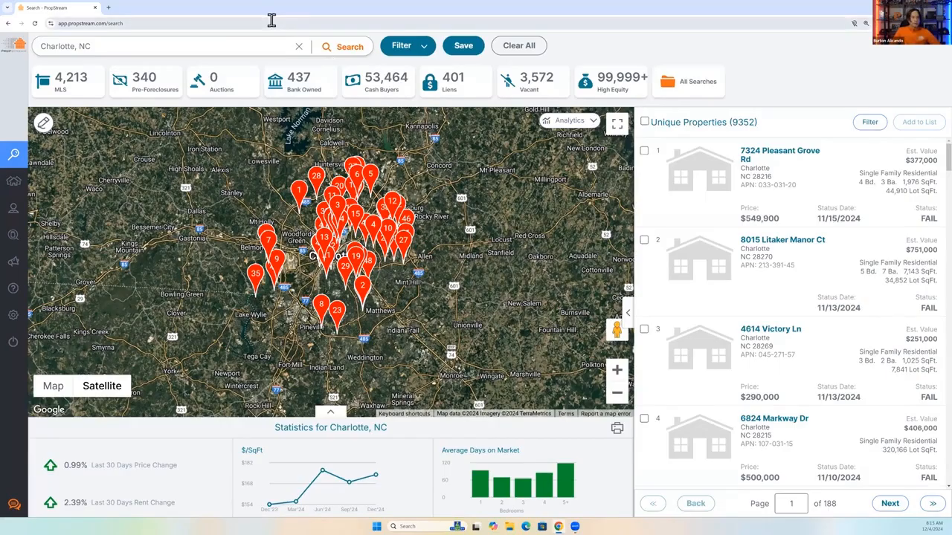
Clear the Charlotte, NC search and reopen the recently searched Charlotte property with its full details.
left_click(298, 46)
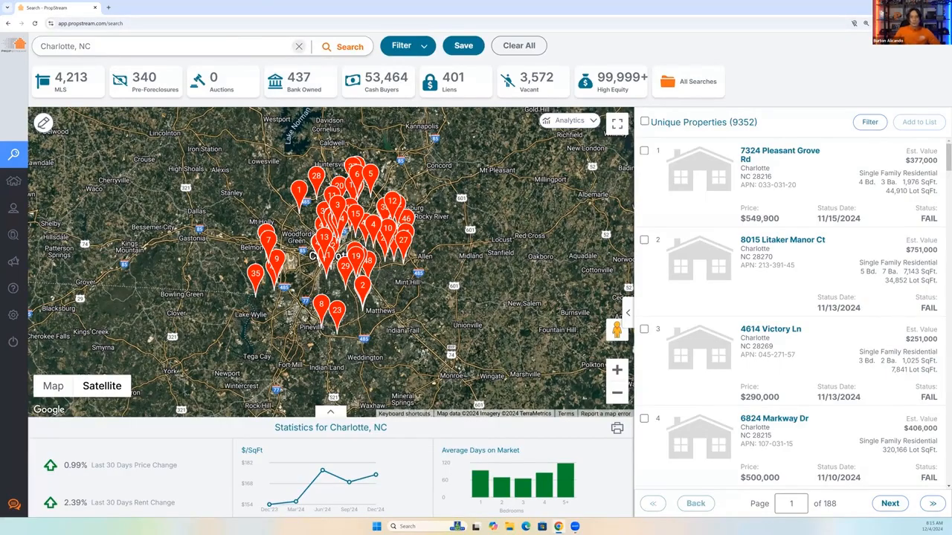
left_click(130, 122)
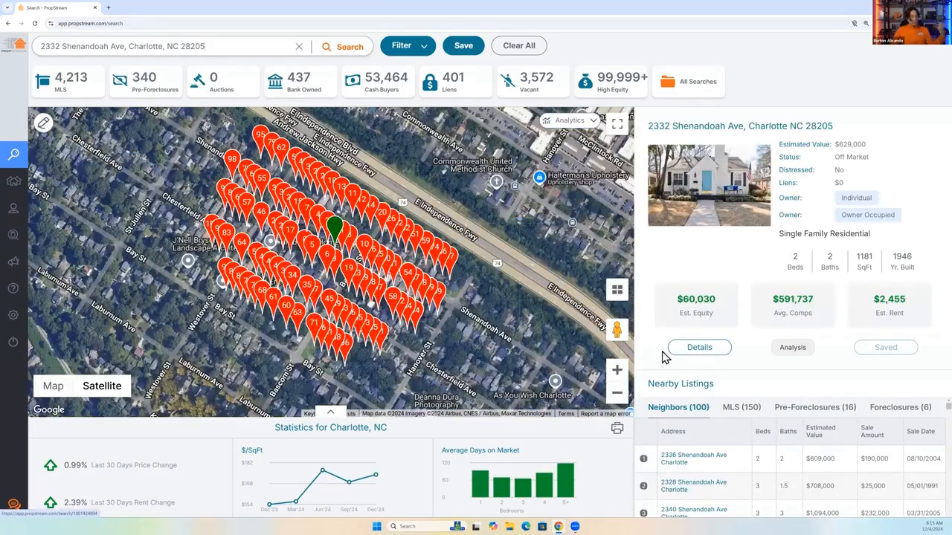
left_click(671, 349)
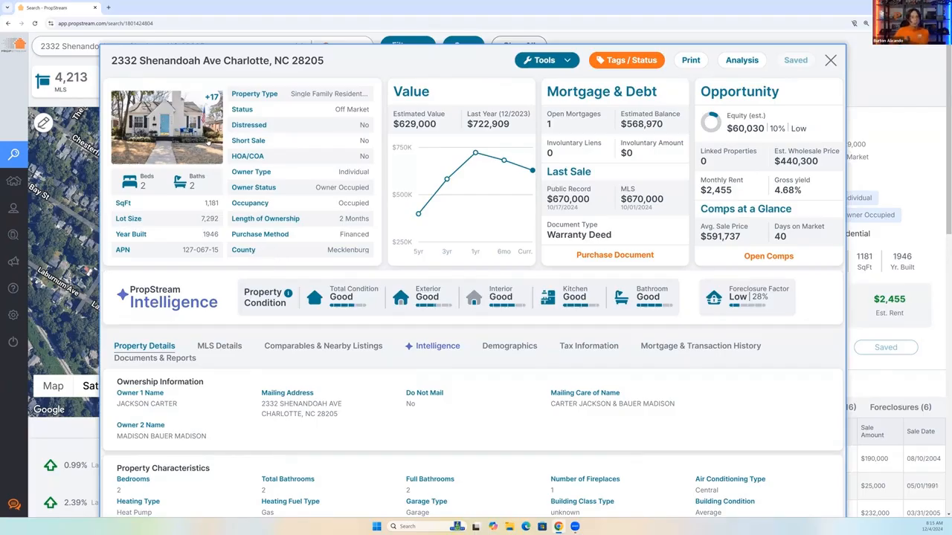
Check the property's photo gallery briefly, close it, and examine the overall property condition rating.
left_click(208, 143)
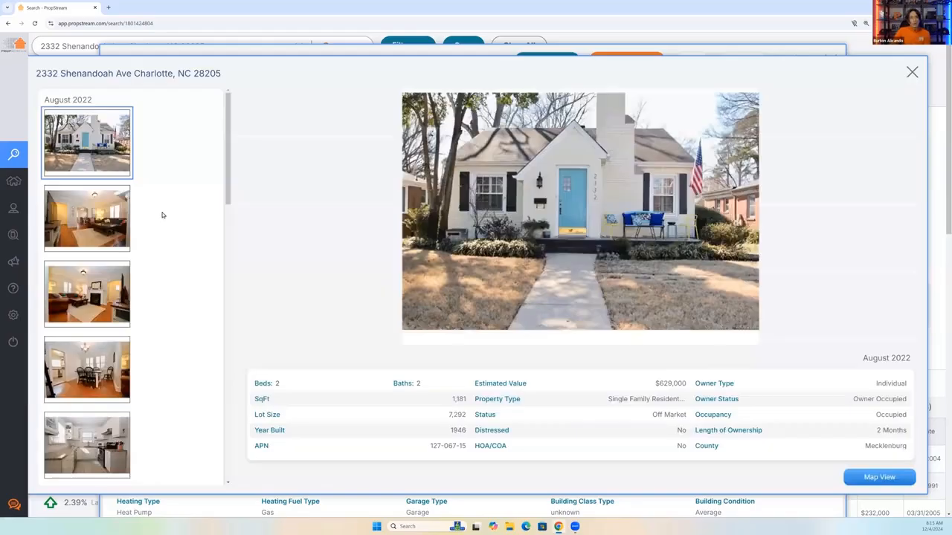
scroll(162, 215, "down", 3)
left_click(910, 72)
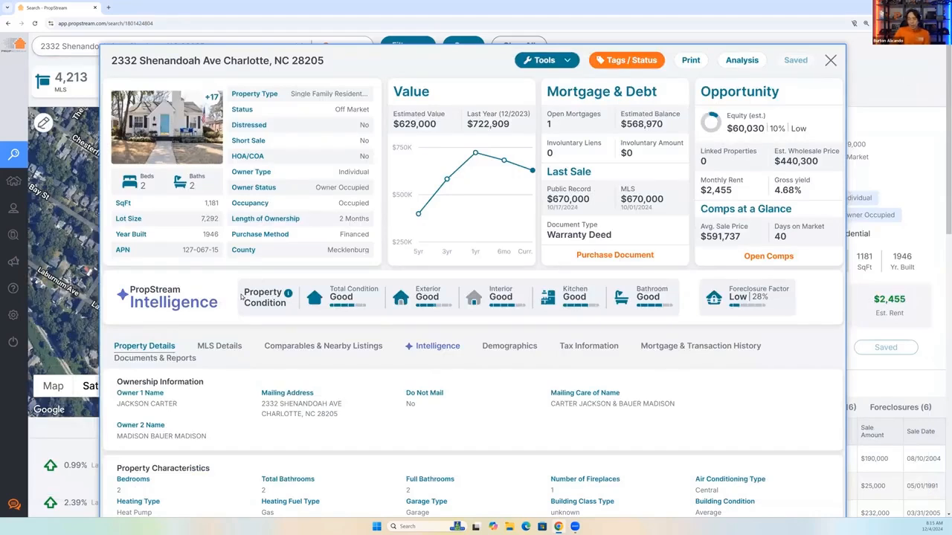
left_click_drag(259, 296, 379, 325)
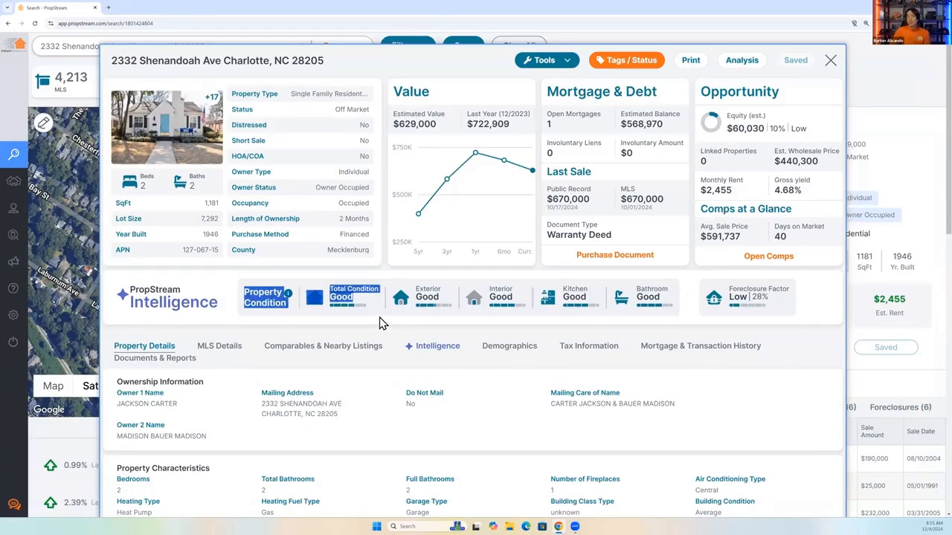
left_click(388, 325)
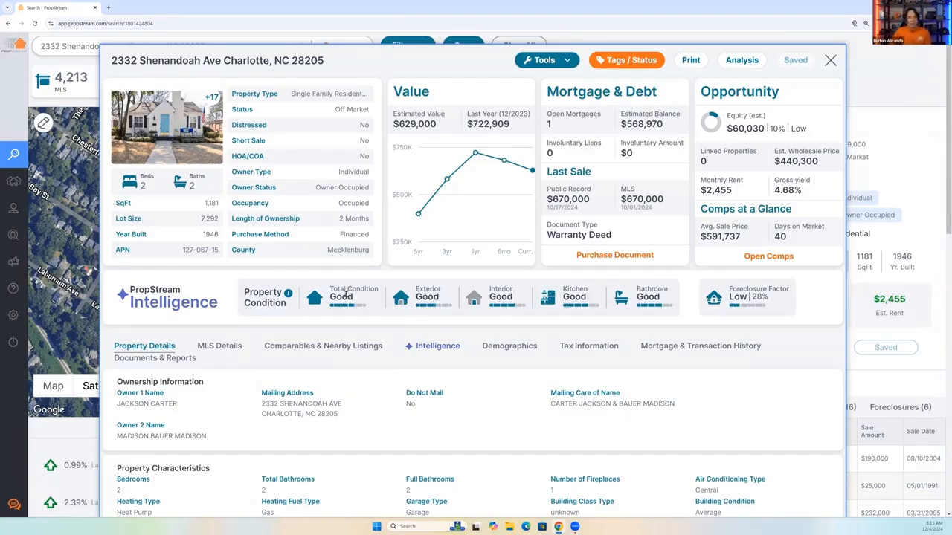
Open the property's Intelligence details and examine the exterior, interior, kitchen and bathroom condition grades and the Foreclosure Factor.
scroll(417, 309, "down", 1)
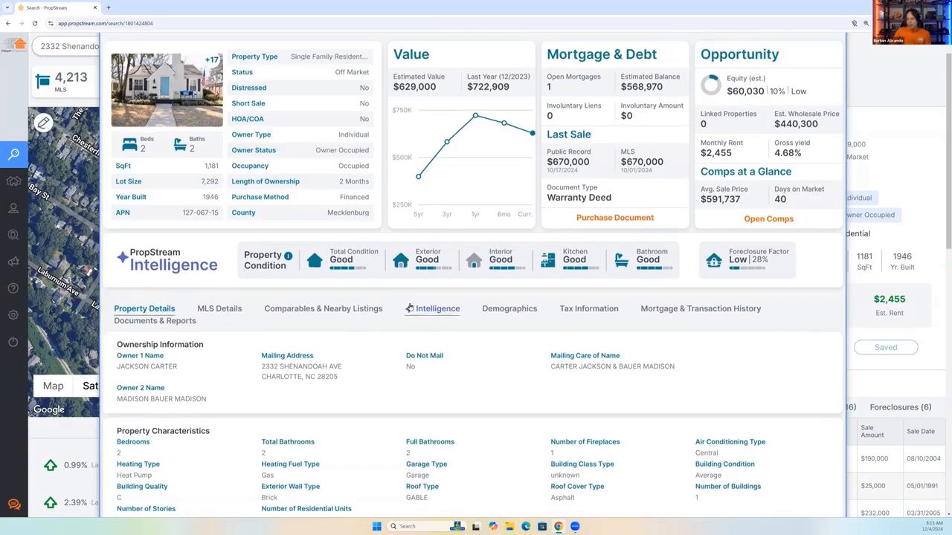
left_click(436, 309)
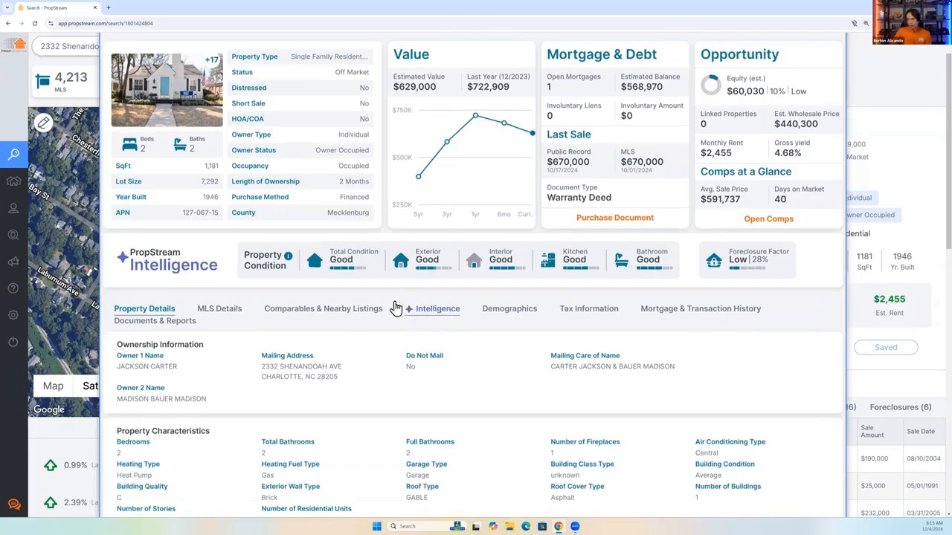
left_click(288, 257)
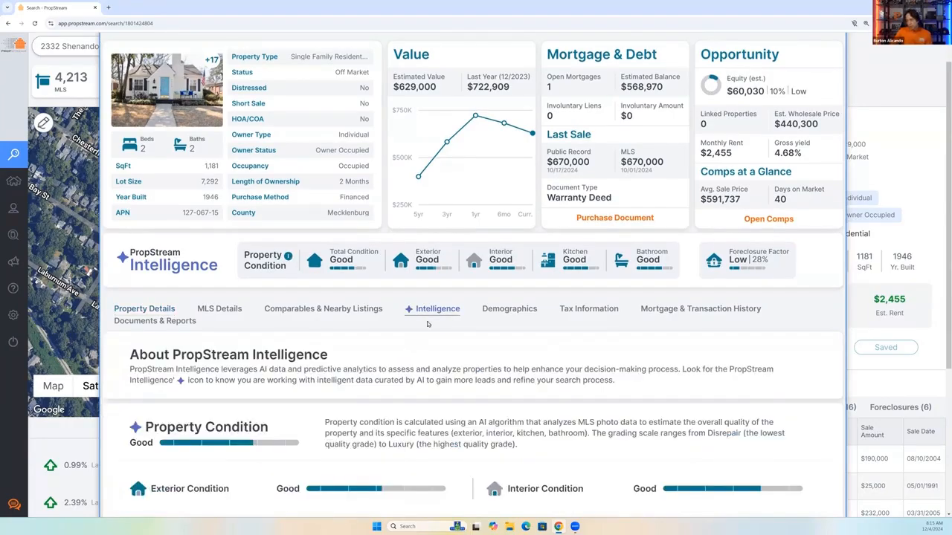
scroll(421, 342, "down", 2)
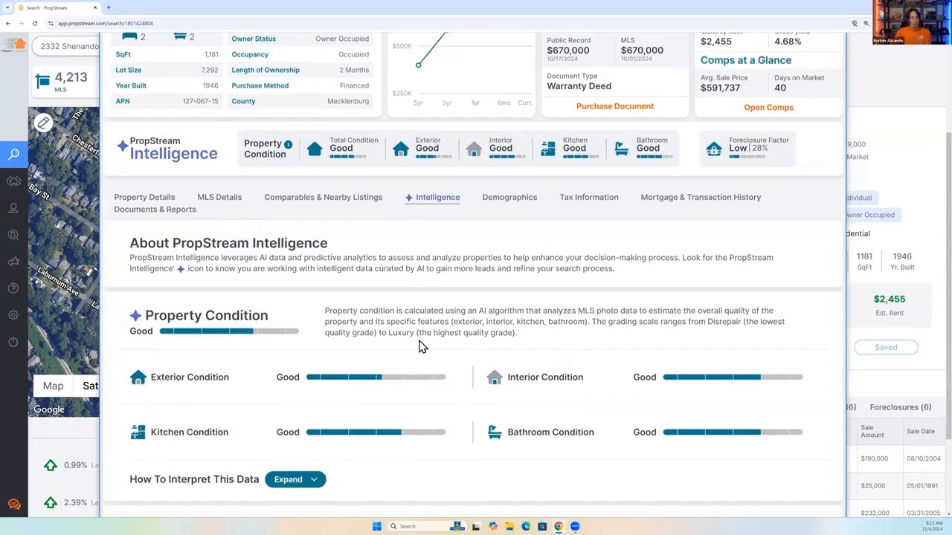
scroll(364, 350, "down", 1)
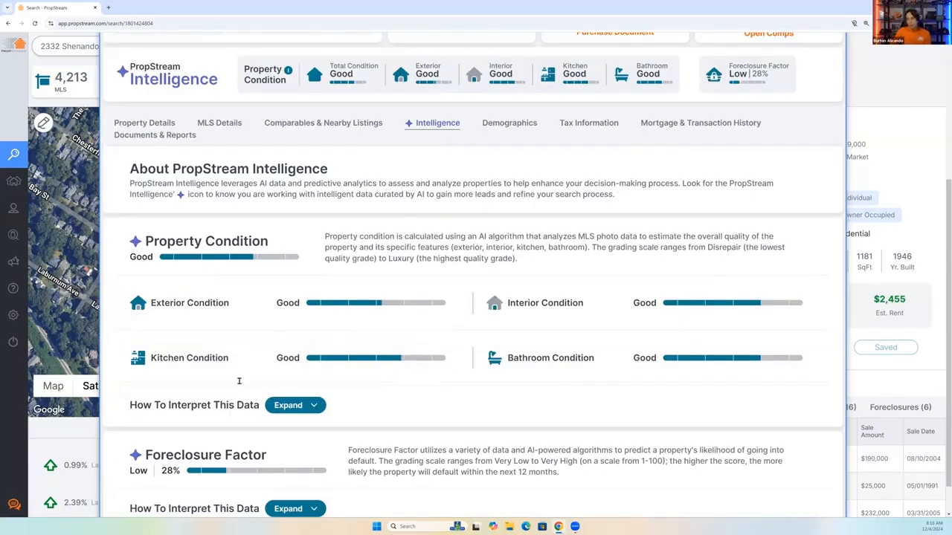
Expand the How To Interpret This Data guide for Property Condition and read the grades from Luxury to Disrepair.
left_click_drag(131, 405, 261, 409)
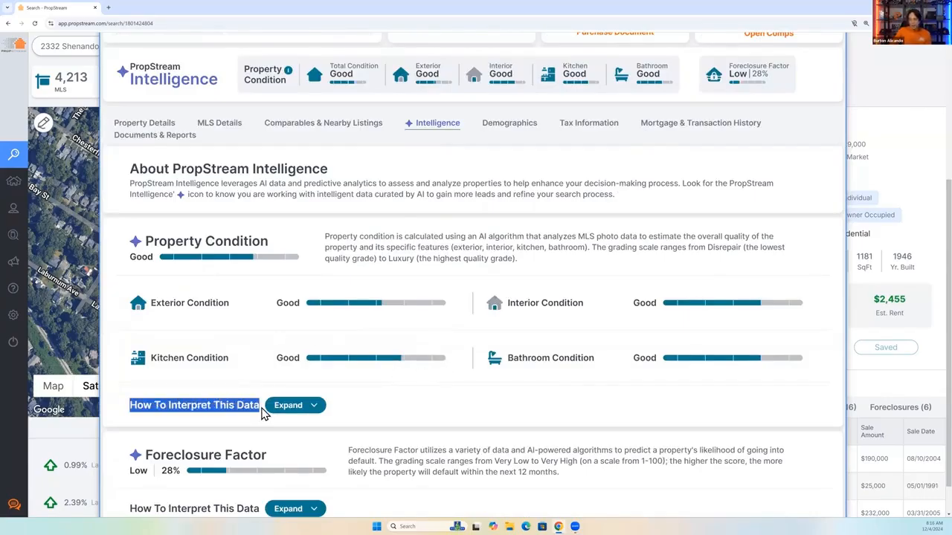
left_click(312, 406)
scroll(450, 379, "down", 3)
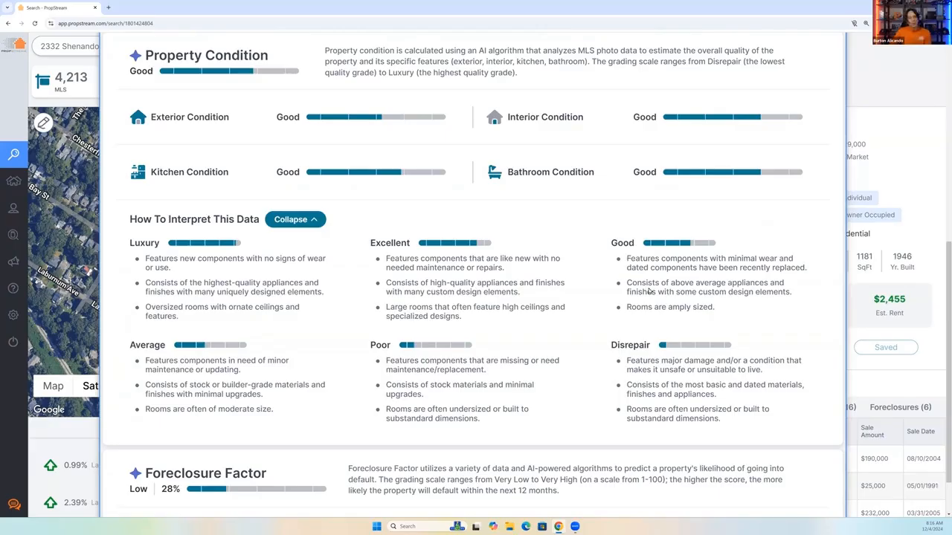
scroll(383, 285, "up", 5)
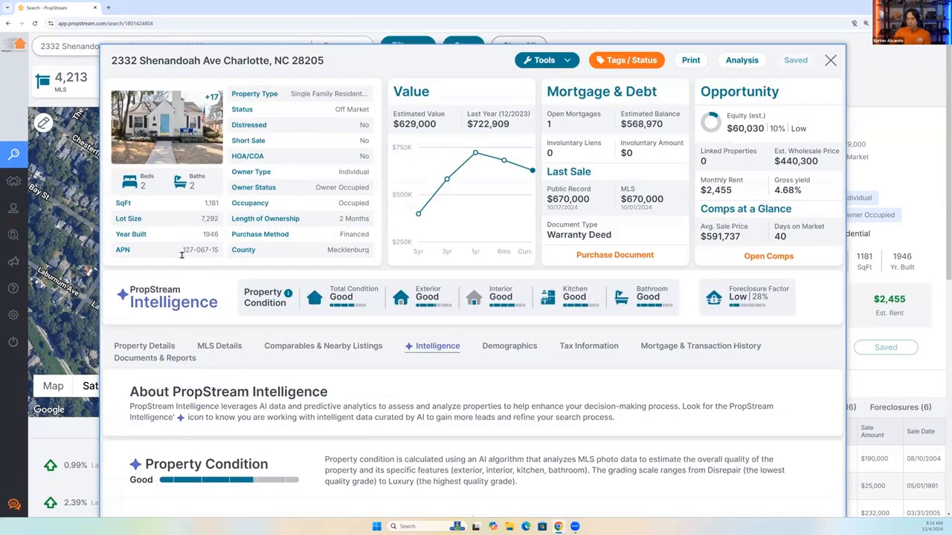
View the property's kitchen photo, close the gallery, and read the Luxury grade's description in the condition guide.
mouse_move(203, 234)
left_mouse_down()
mouse_move(225, 243)
mouse_move(219, 234)
left_mouse_up()
left_click(172, 136)
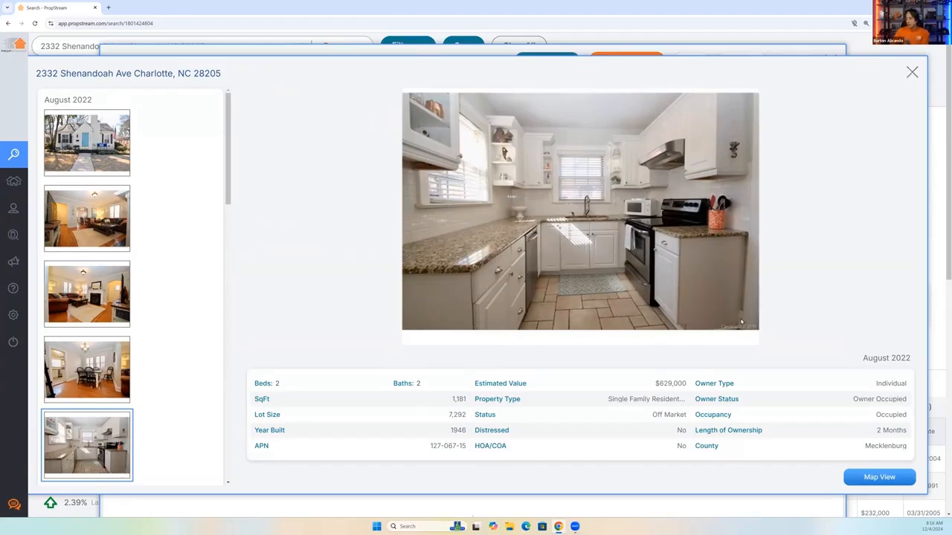
key("Escape")
scroll(192, 424, "down", 3)
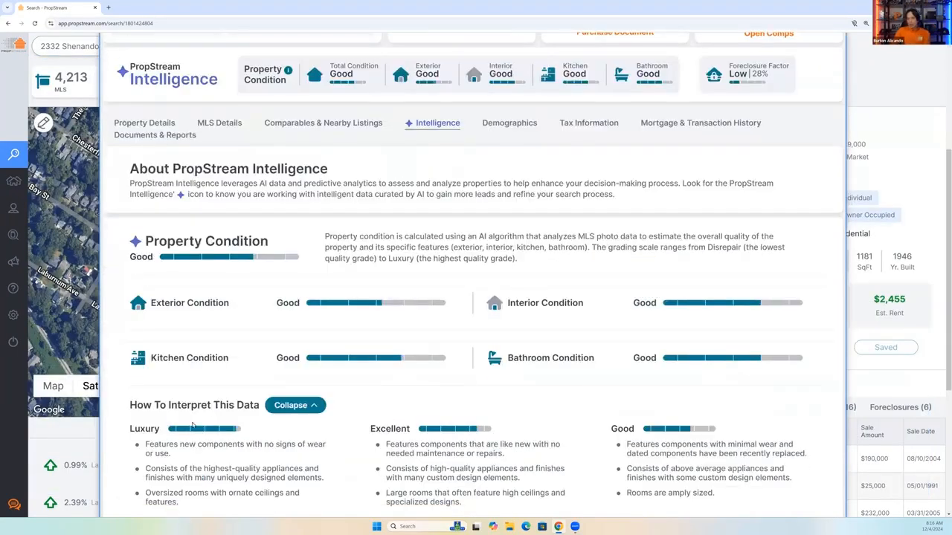
triple_click(145, 446)
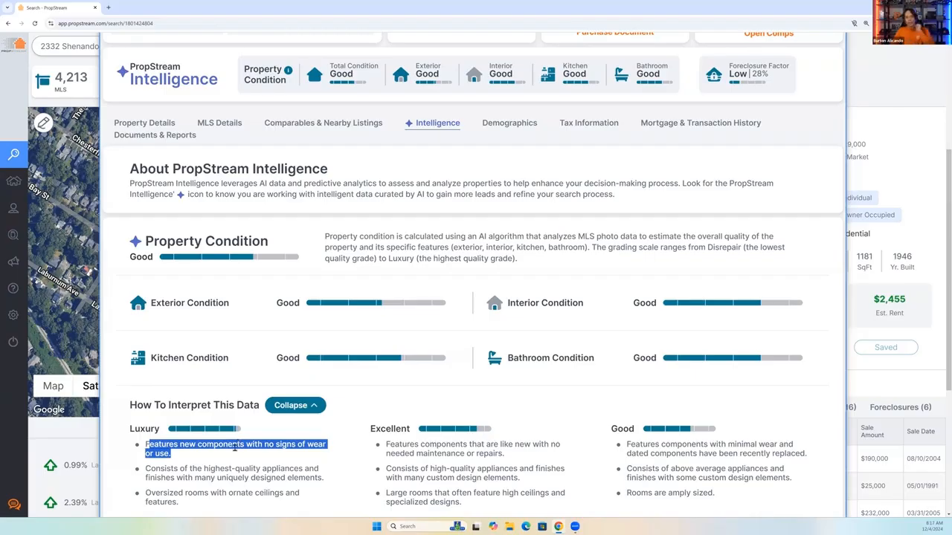
Compare the property's condition ratings with the interpretation guide and read the Good grade's description of appliances and finishes.
scroll(253, 334, "up", 3)
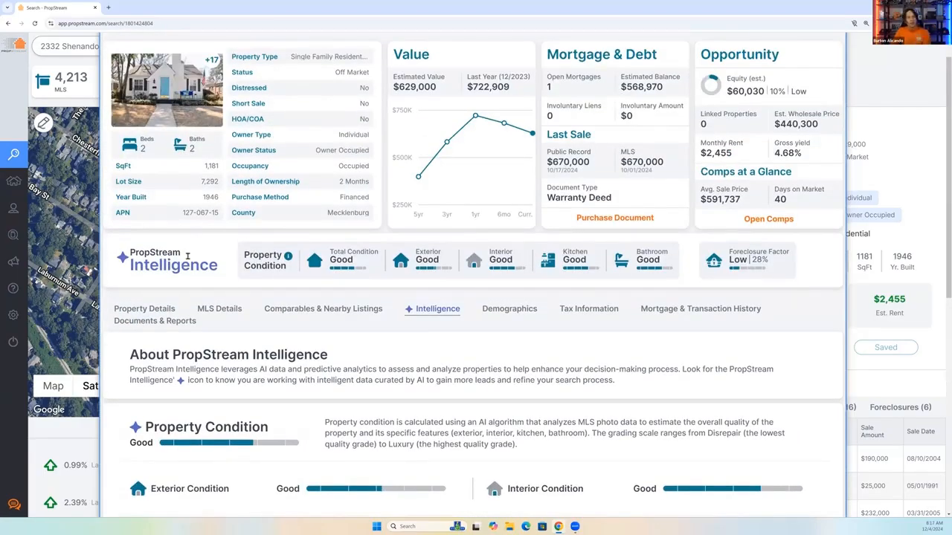
scroll(246, 334, "down", 3)
scroll(256, 342, "down", 1)
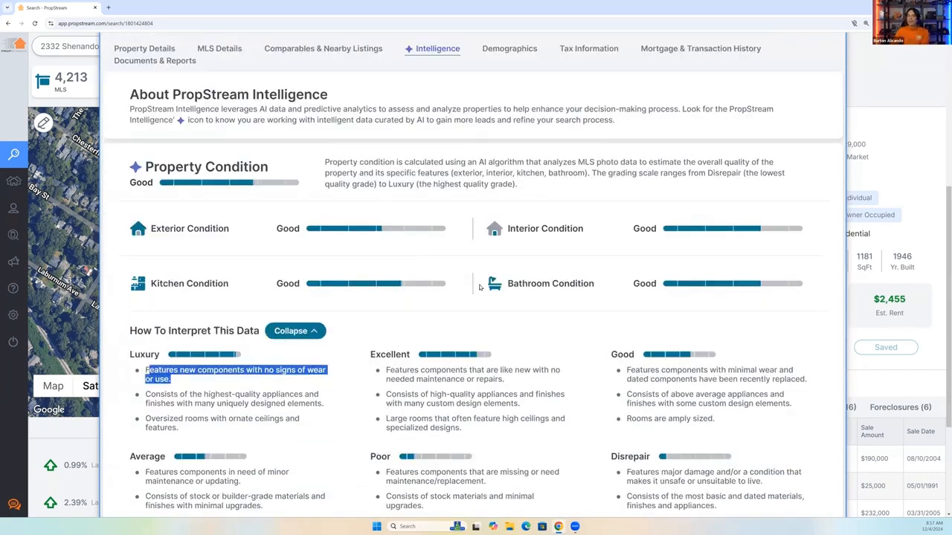
scroll(366, 275, "up", 2)
scroll(372, 298, "down", 3)
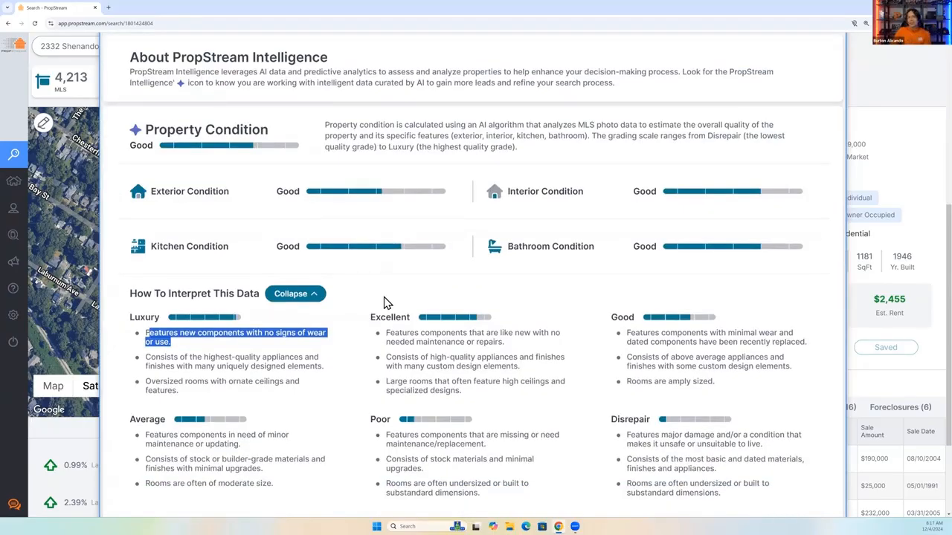
scroll(384, 303, "down", 1)
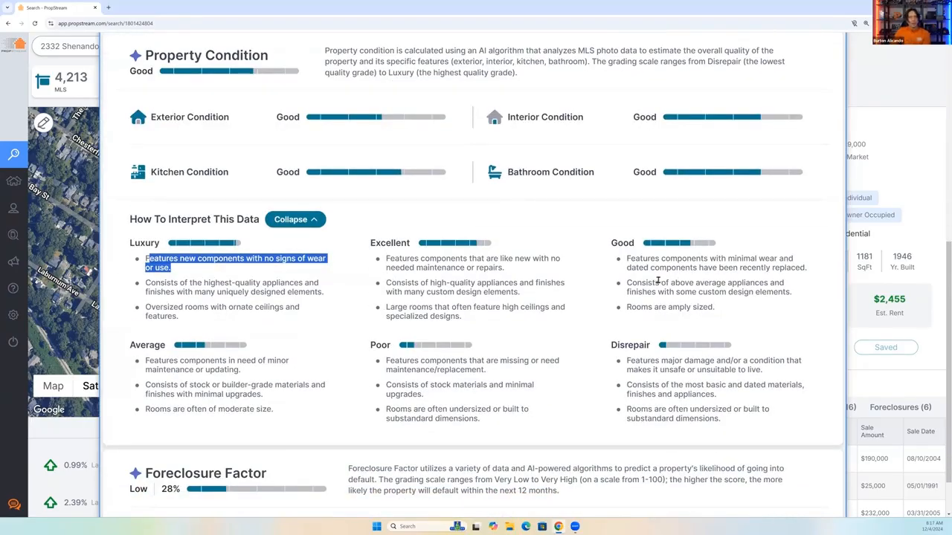
left_click_drag(627, 282, 794, 299)
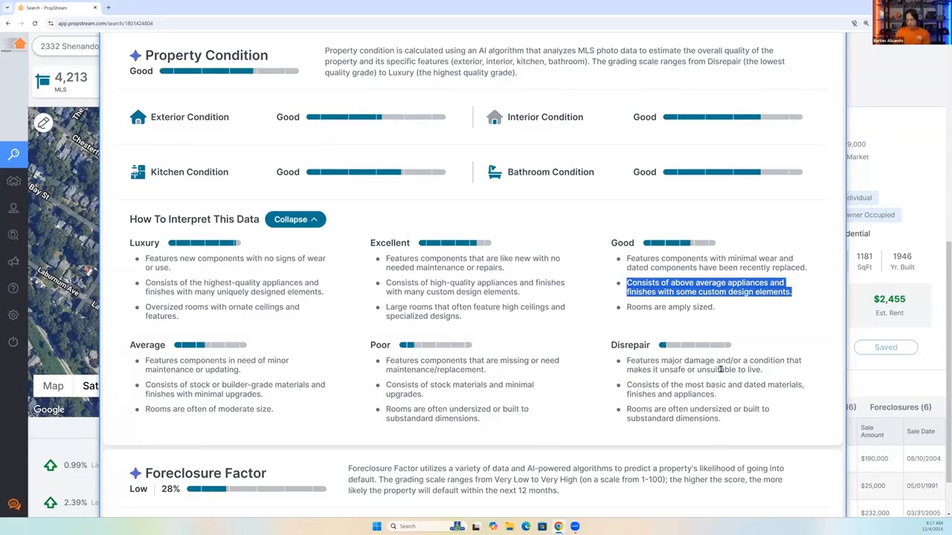
scroll(720, 369, "down", 1)
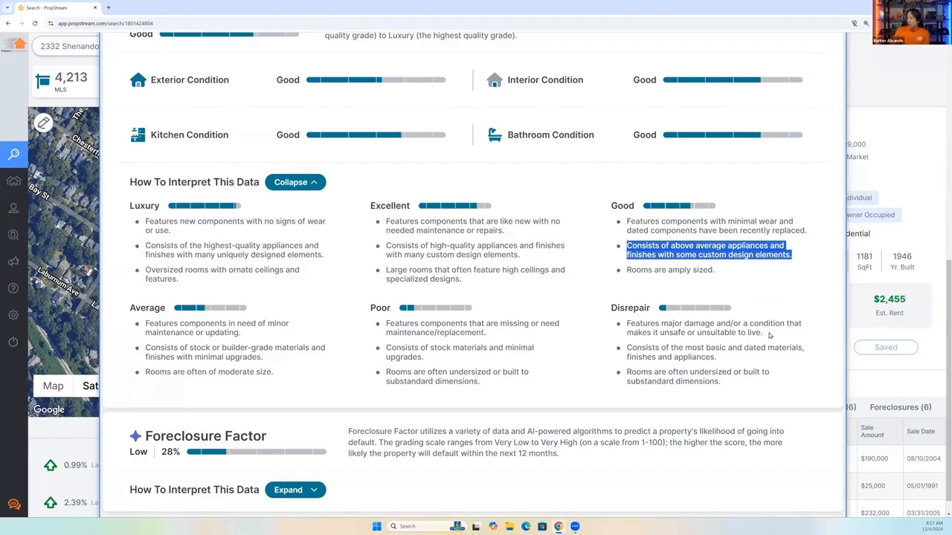
scroll(409, 188, "up", 1)
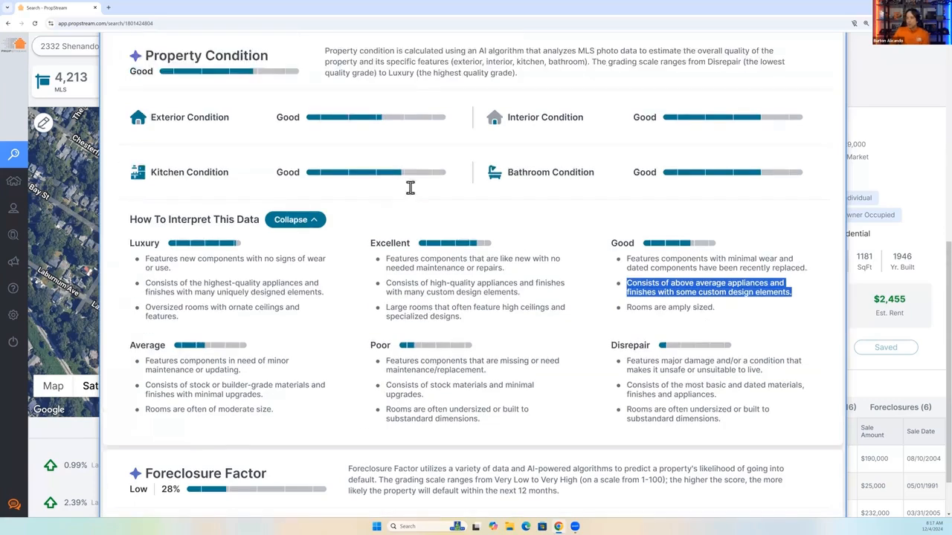
Open the property's photo gallery, view the dining room photo, and close the gallery.
scroll(409, 189, "up", 6)
left_click(159, 142)
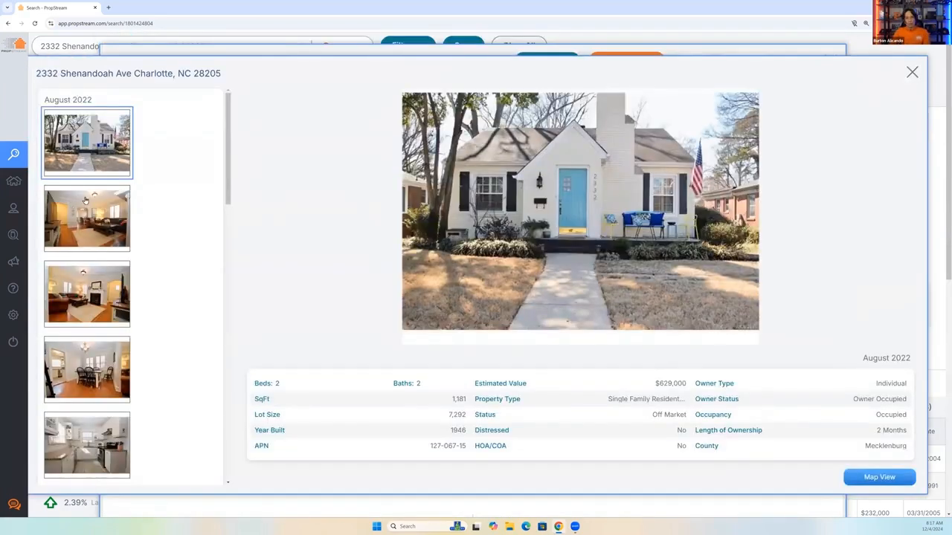
scroll(89, 216, "down", 2)
left_click(99, 227)
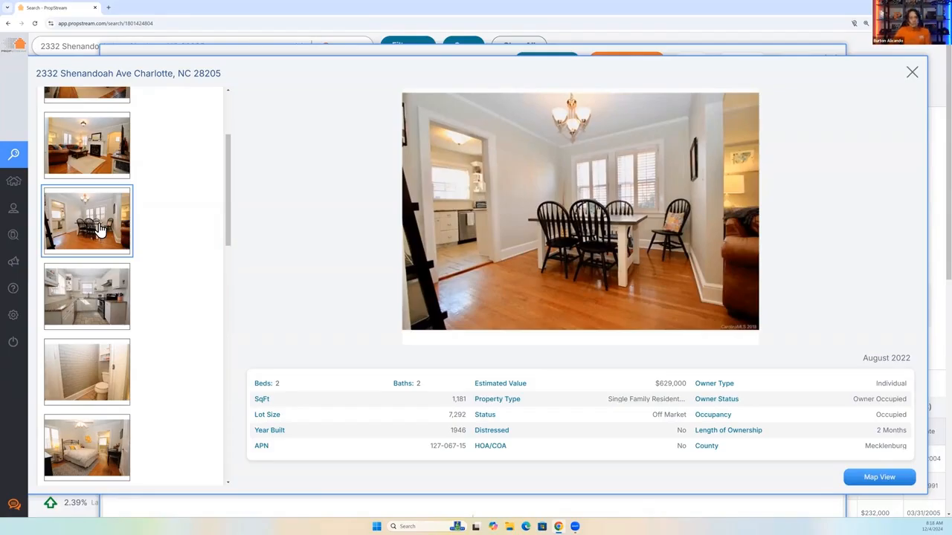
left_click_drag(918, 73, 810, 338)
key("Escape")
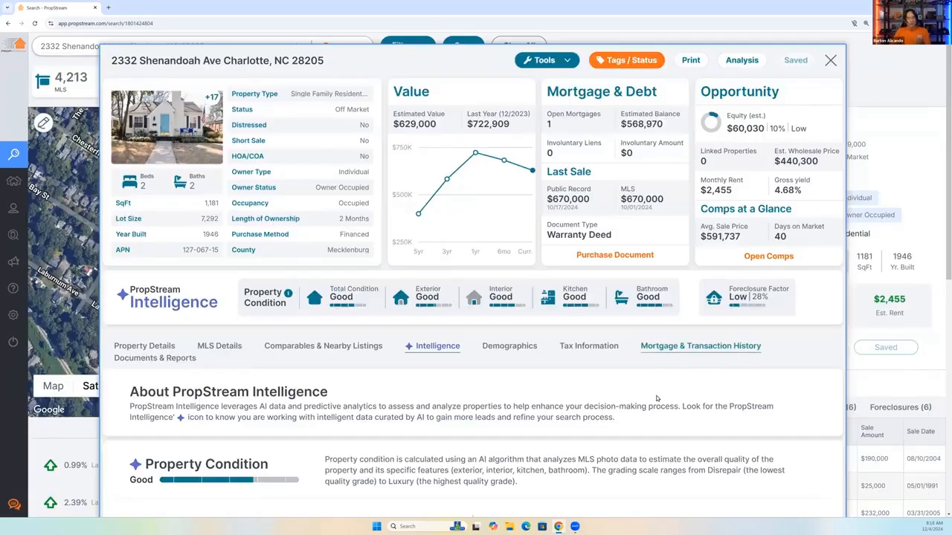
Read the Disrepair grade's description of major damage and unsafe conditions in the Property Condition guide.
scroll(657, 397, "down", 1)
scroll(652, 402, "down", 1)
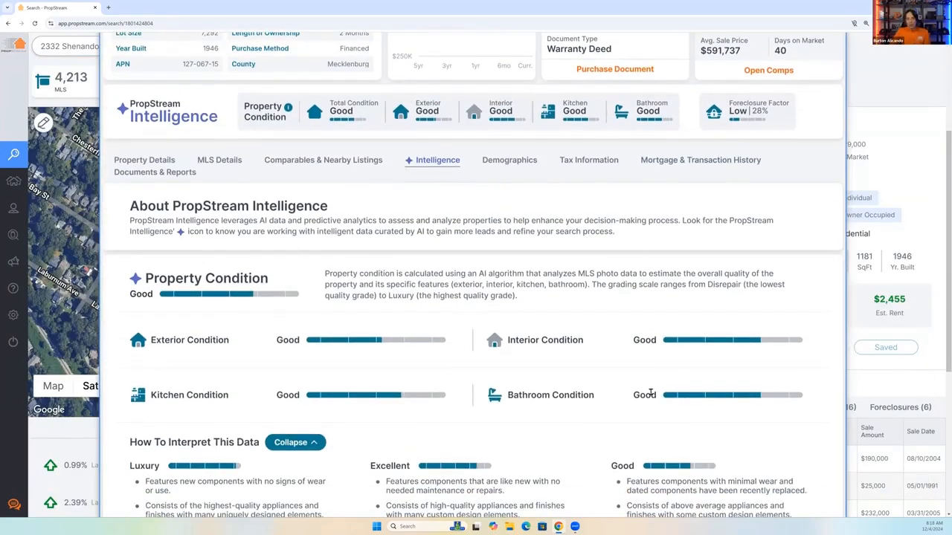
scroll(651, 393, "down", 2)
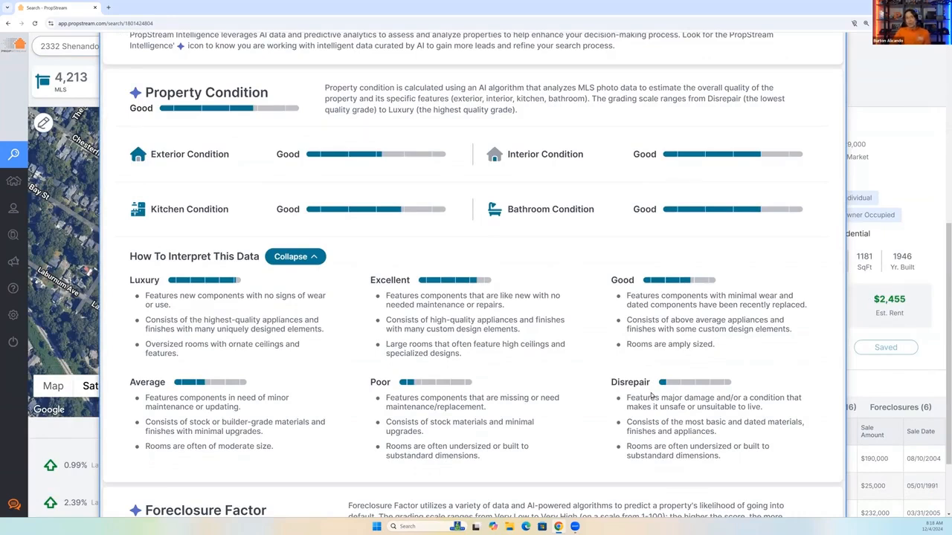
scroll(652, 395, "down", 2)
left_click_drag(626, 301, 781, 321)
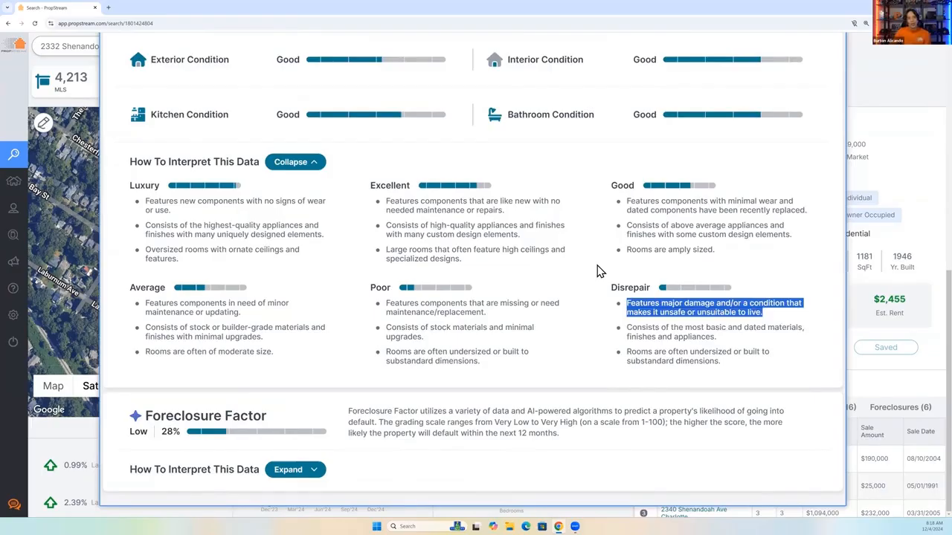
Examine the property's Total Condition rating and compare it with the individual condition grades and the interpretation guide.
scroll(510, 263, "up", 4)
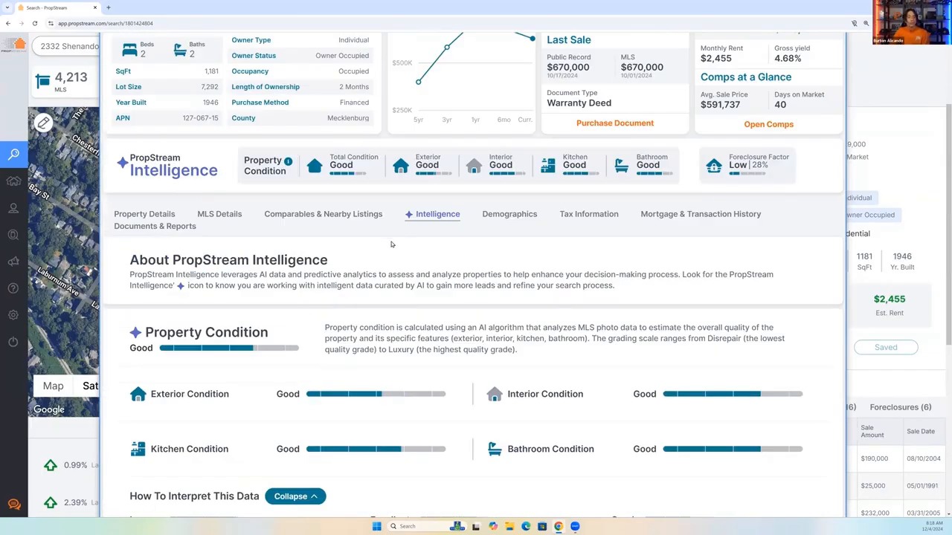
scroll(235, 242, "up", 2)
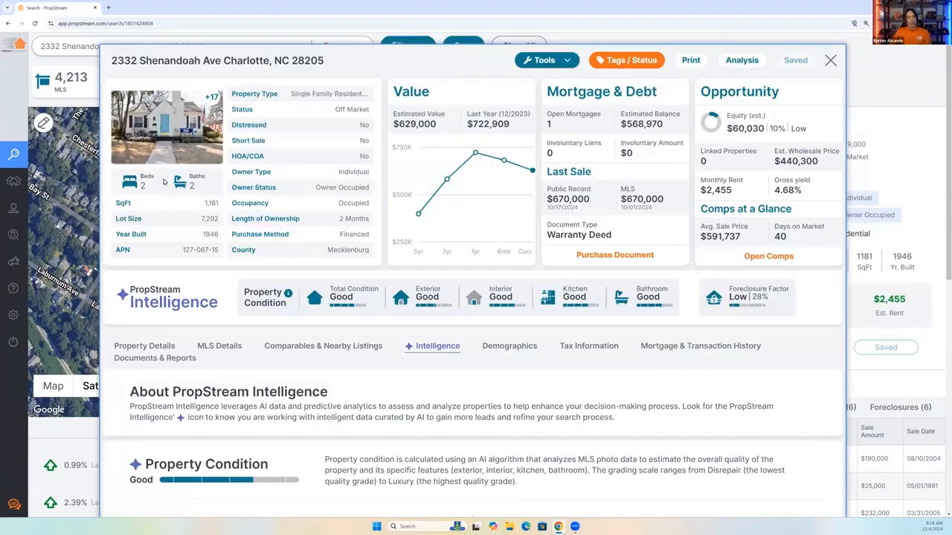
left_click_drag(330, 287, 372, 307)
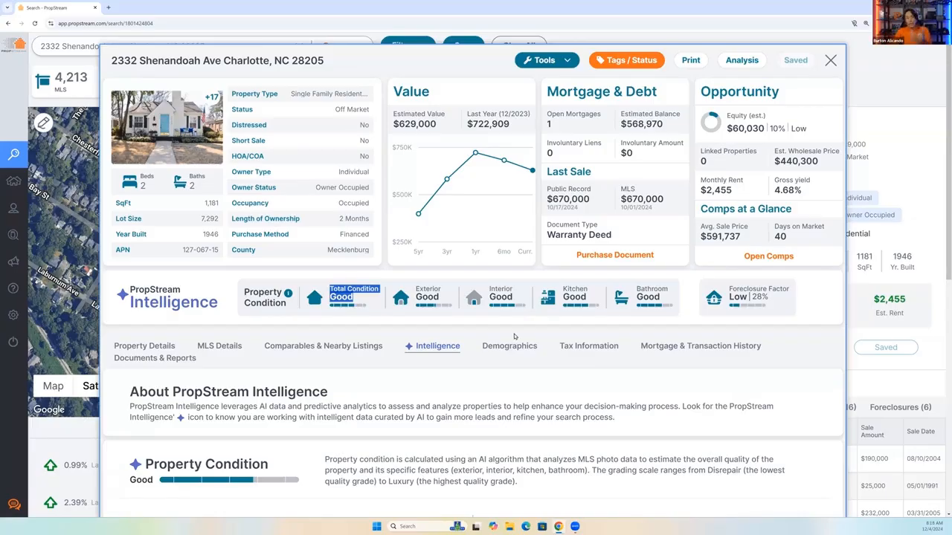
scroll(446, 339, "down", 1)
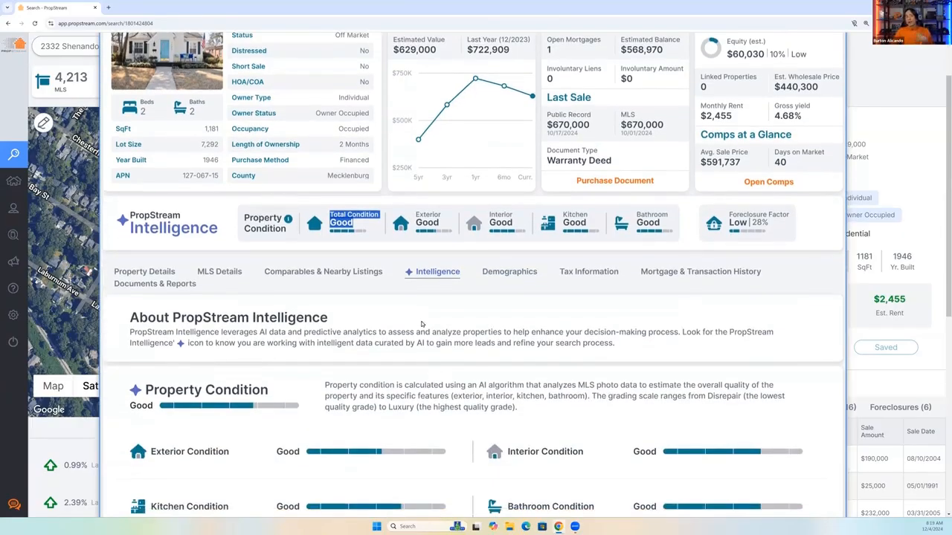
scroll(421, 324, "down", 3)
scroll(388, 296, "down", 1)
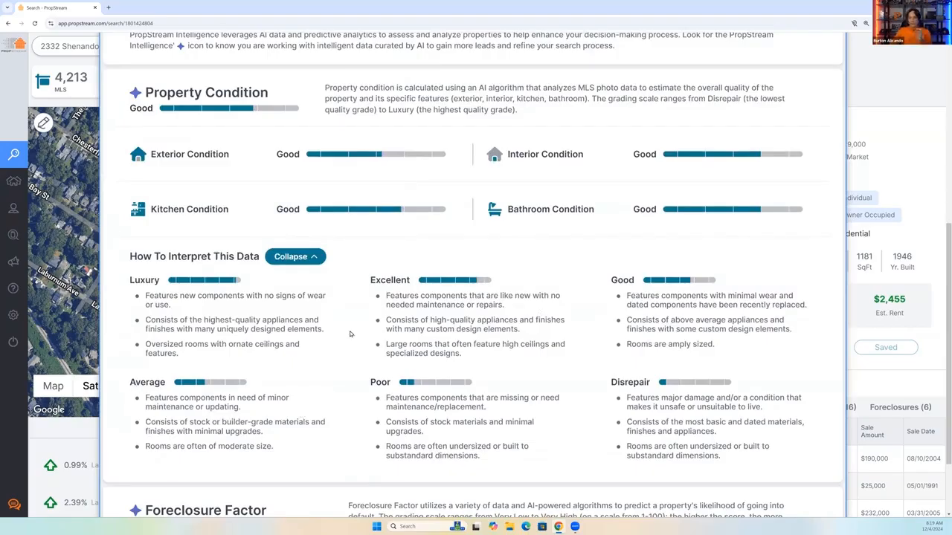
scroll(351, 334, "up", 4)
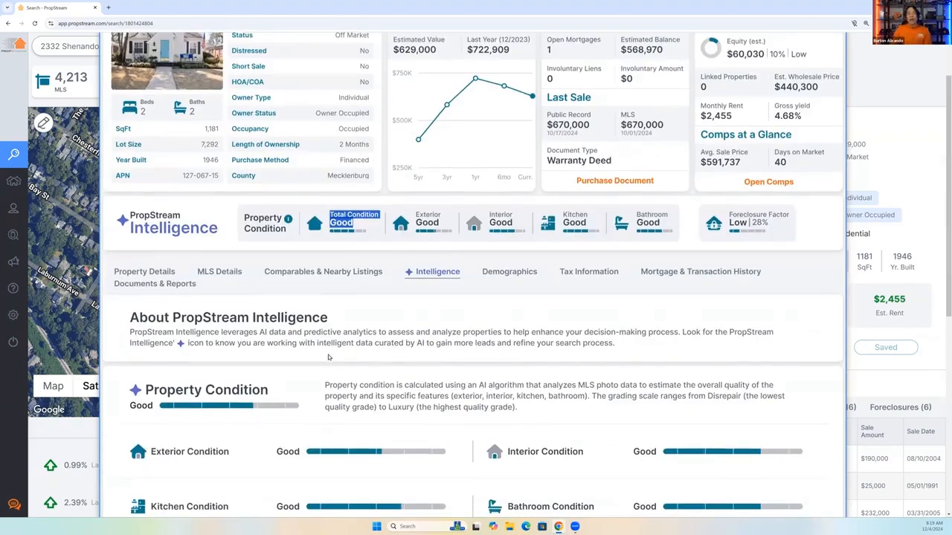
scroll(327, 342, "up", 1)
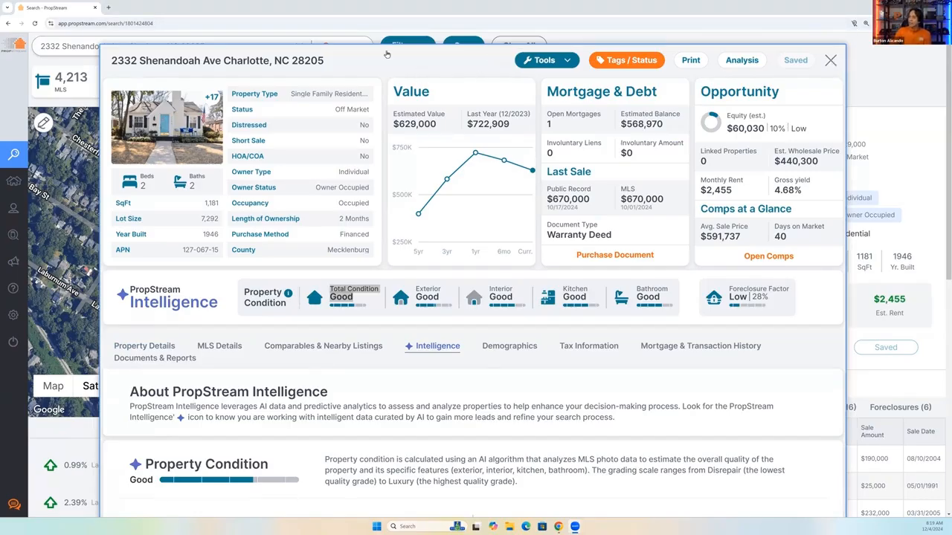
Replace the address search with the recent search for Charlotte, NC.
left_click(214, 41)
left_click(215, 46)
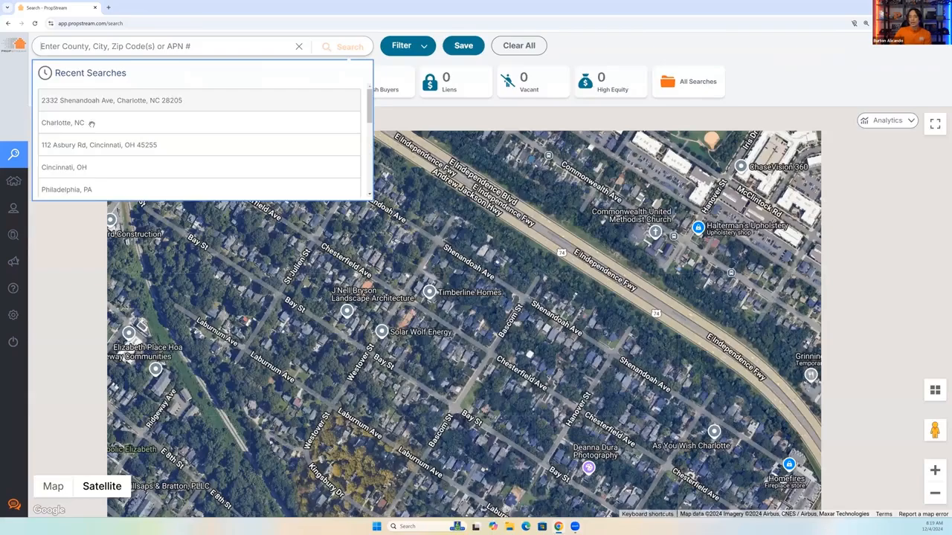
left_click(91, 124)
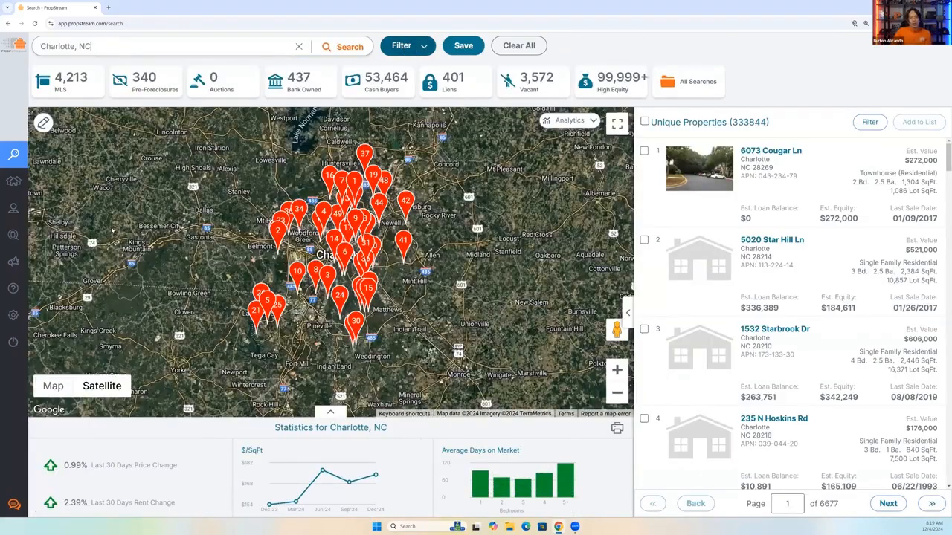
Filter the Charlotte search by the Tax Delinquency lead list and the Residential property classification.
left_click(407, 48)
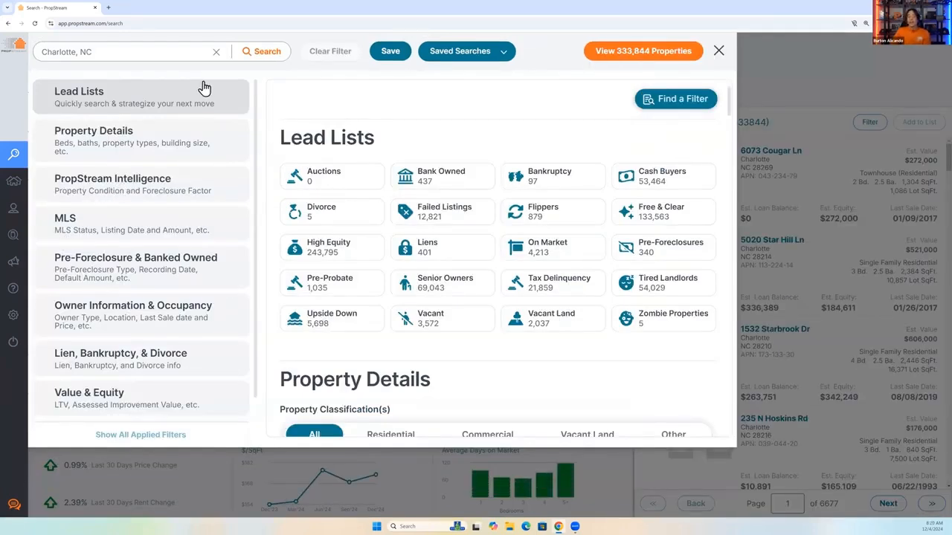
left_click(522, 286)
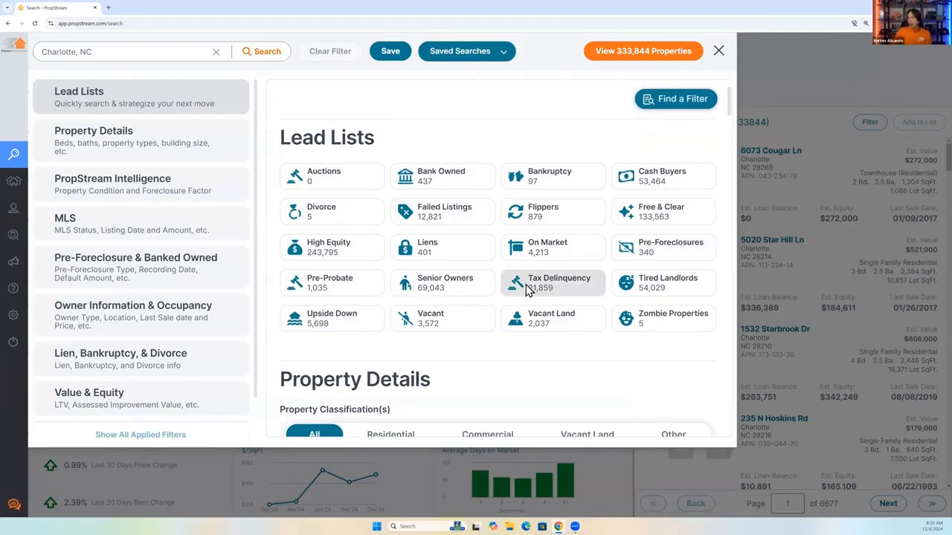
left_click(108, 151)
left_click(392, 164)
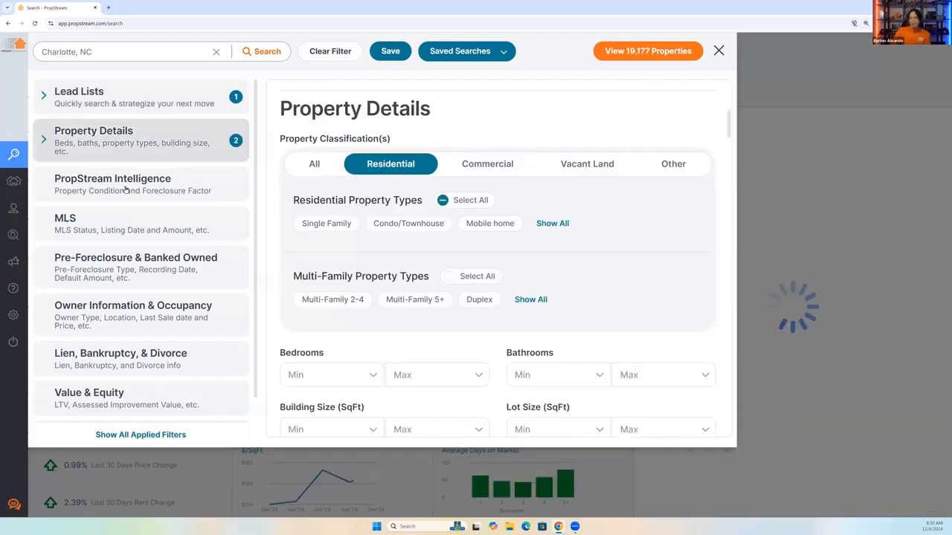
Set the PropStream Intelligence filter for Overall Property Condition to a minimum of Poor and a maximum of Good.
left_click(125, 188)
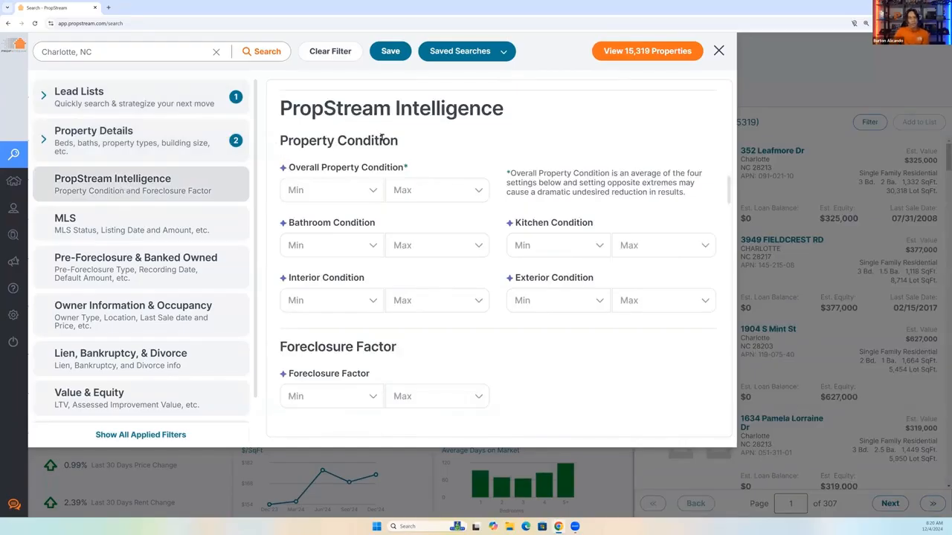
left_click_drag(288, 168, 415, 171)
left_click(351, 190)
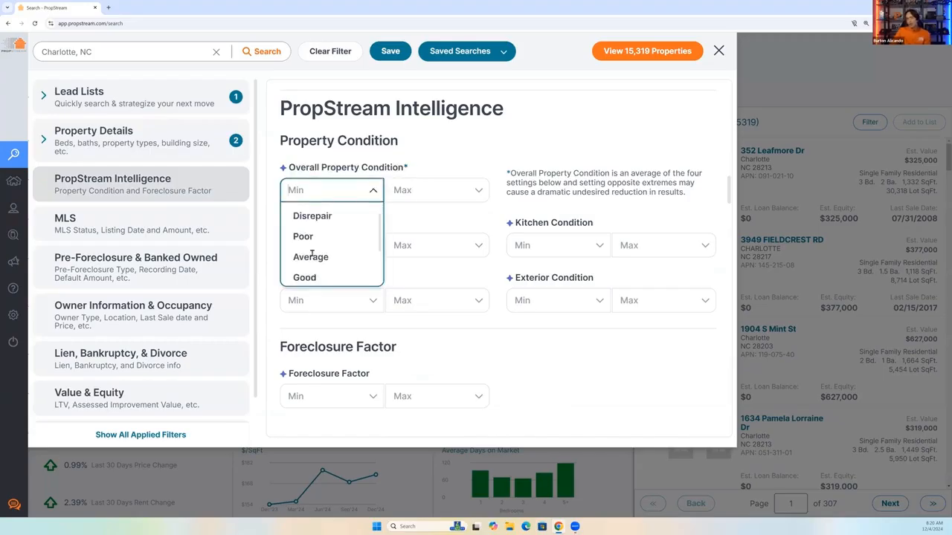
left_click(452, 193)
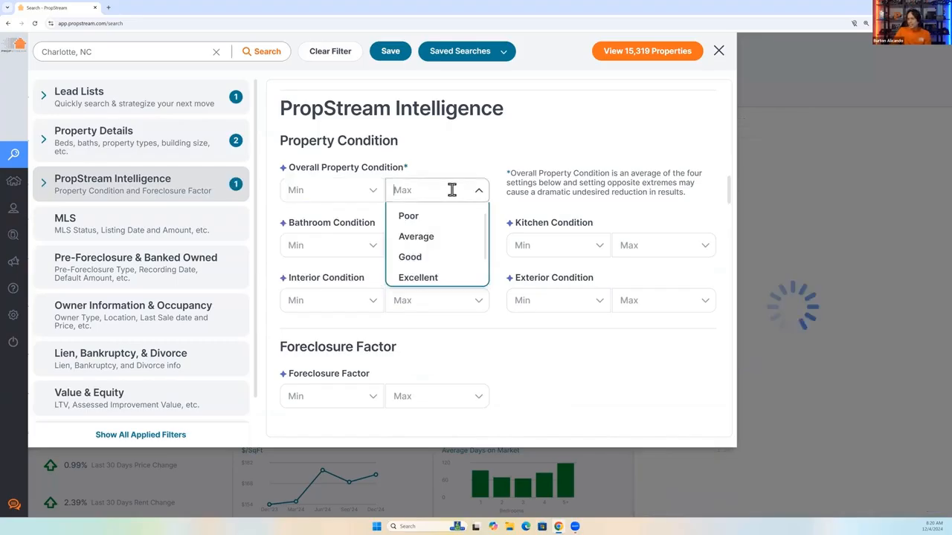
left_click(414, 258)
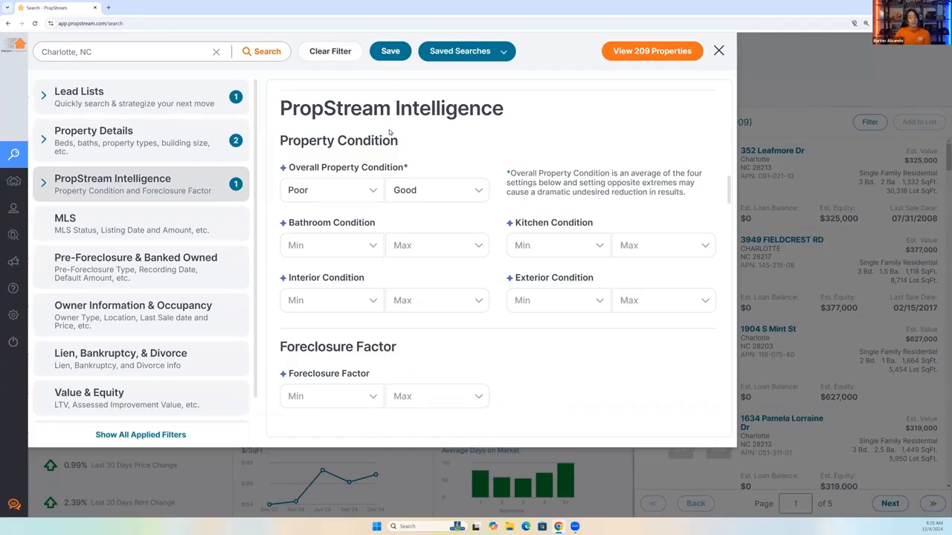
Point out the Bathroom Condition filter, then view the properties matching the applied filters and look through the results list.
triple_click(376, 232)
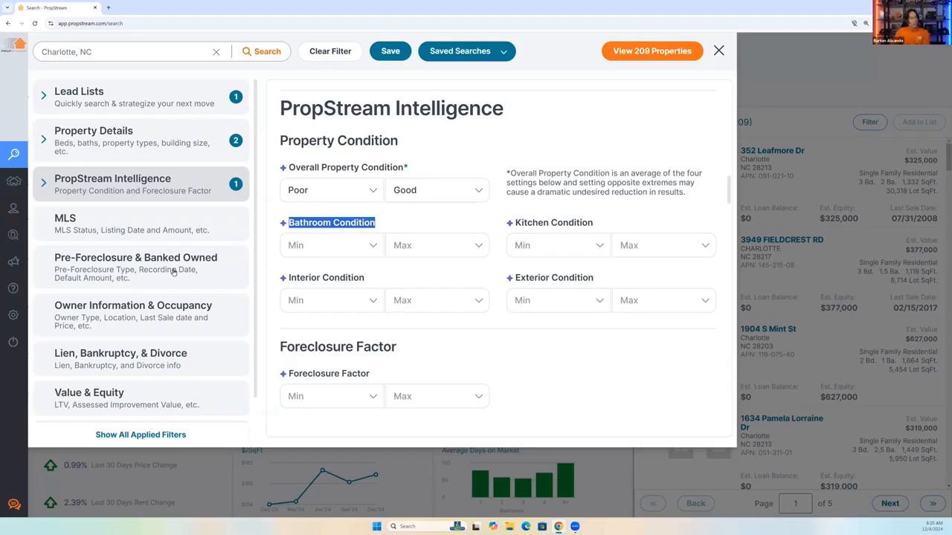
left_click(657, 55)
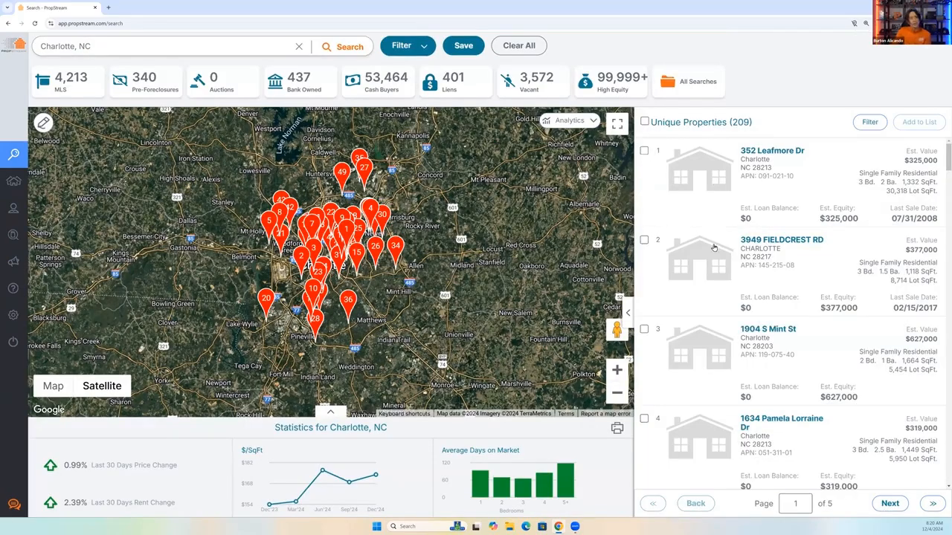
scroll(714, 247, "down", 3)
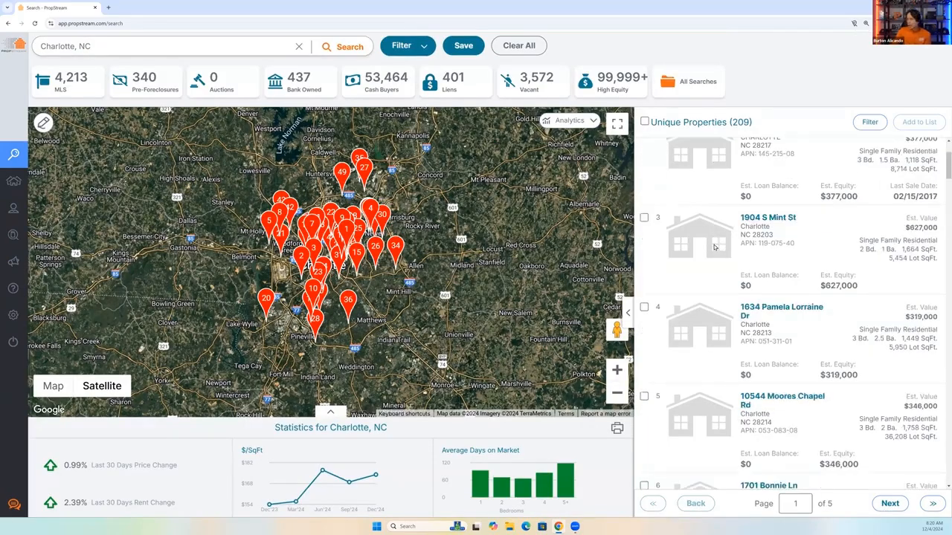
Reopen the search filters at the PropStream Intelligence section and clear all applied filters.
left_click(400, 47)
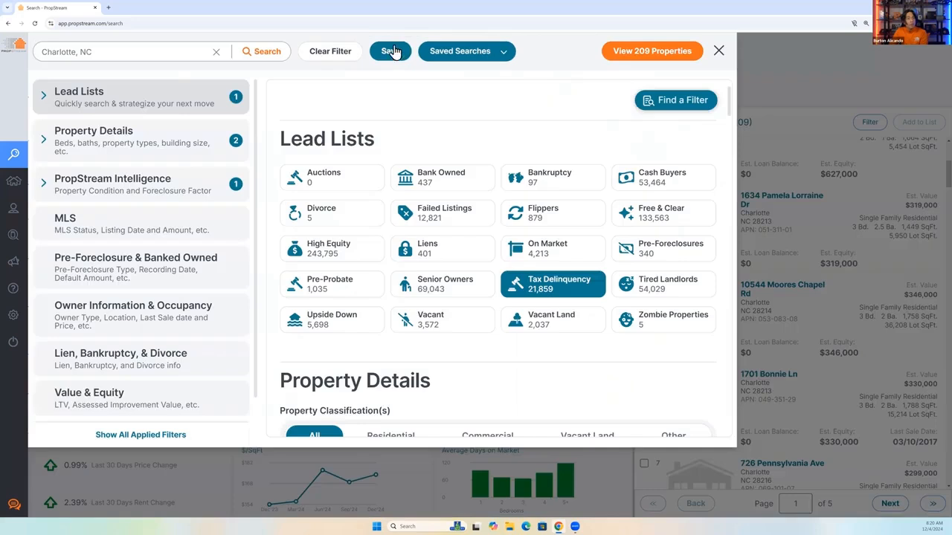
left_click(127, 192)
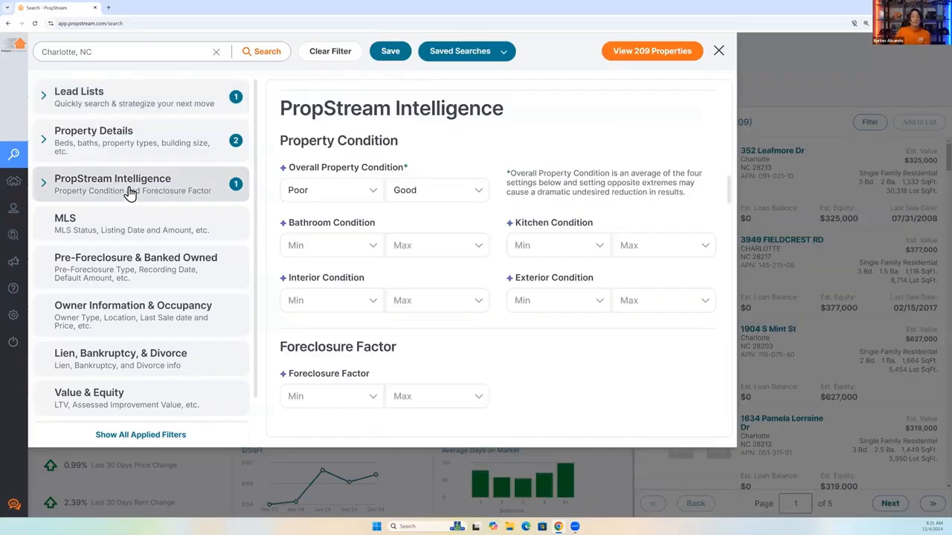
left_click(341, 55)
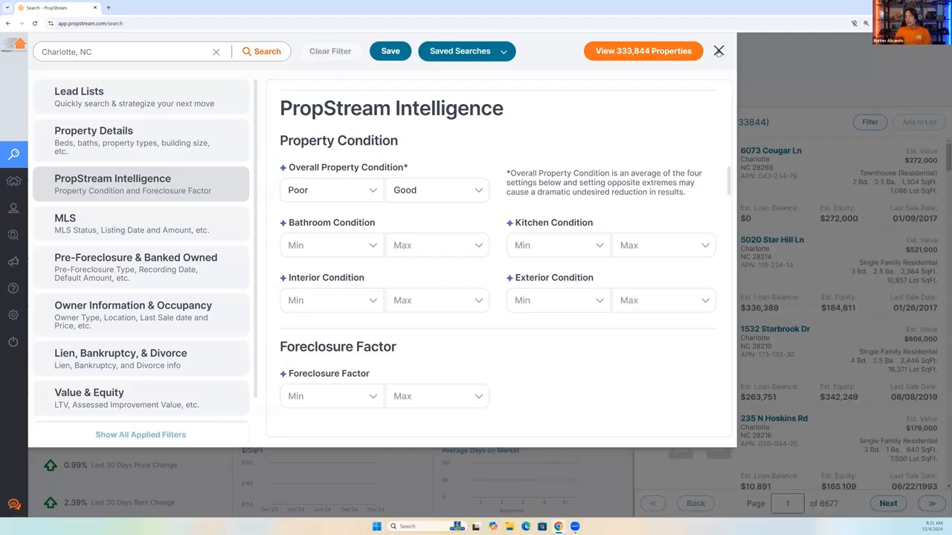
Leave the filters and load the recent search for the single Charlotte property address in place of the city search.
left_click(301, 51)
left_click(297, 46)
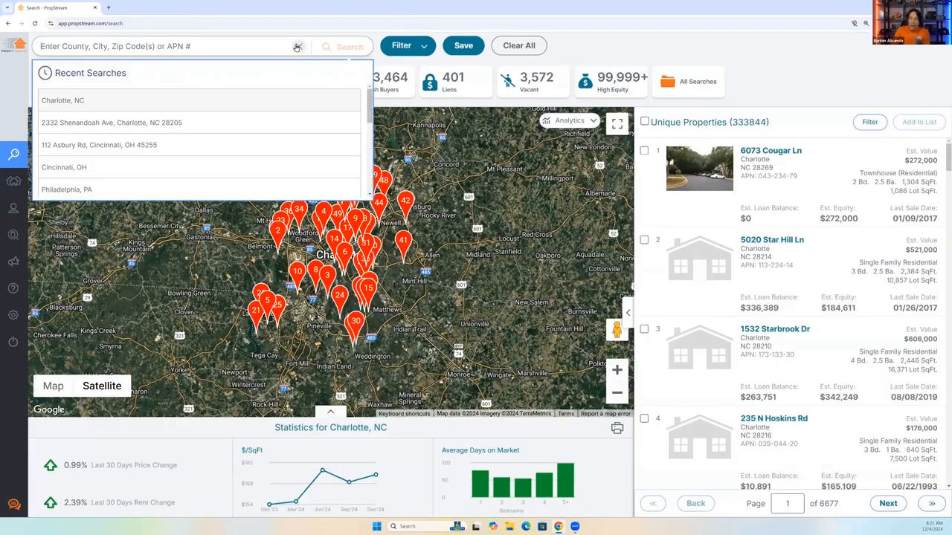
left_click(108, 123)
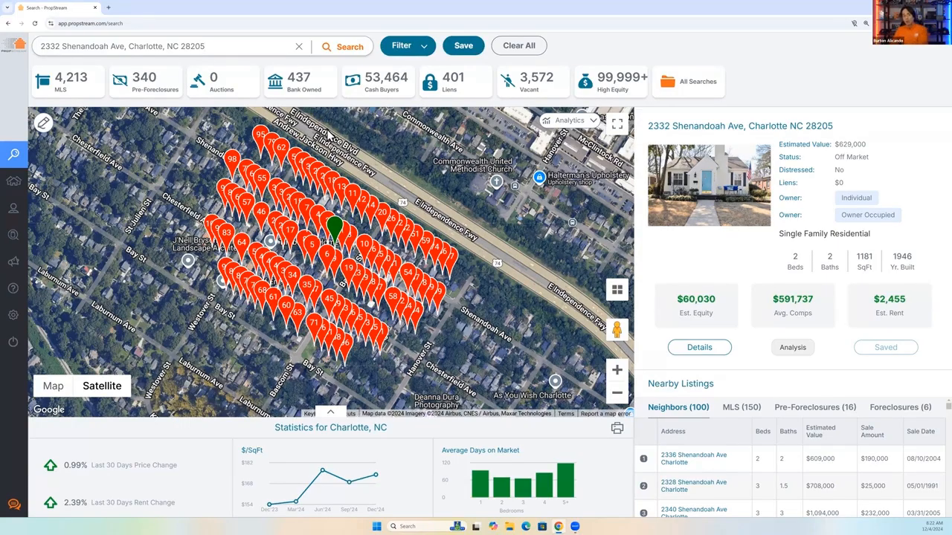
Open the search filters at the Mortgage section and look through the minimum options for Number of Open Mortgages.
left_click(416, 50)
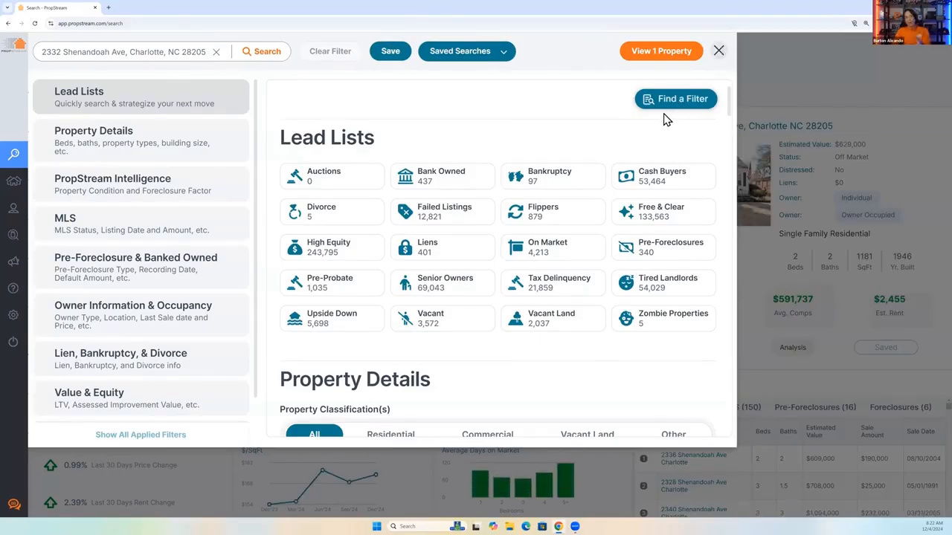
key("Escape")
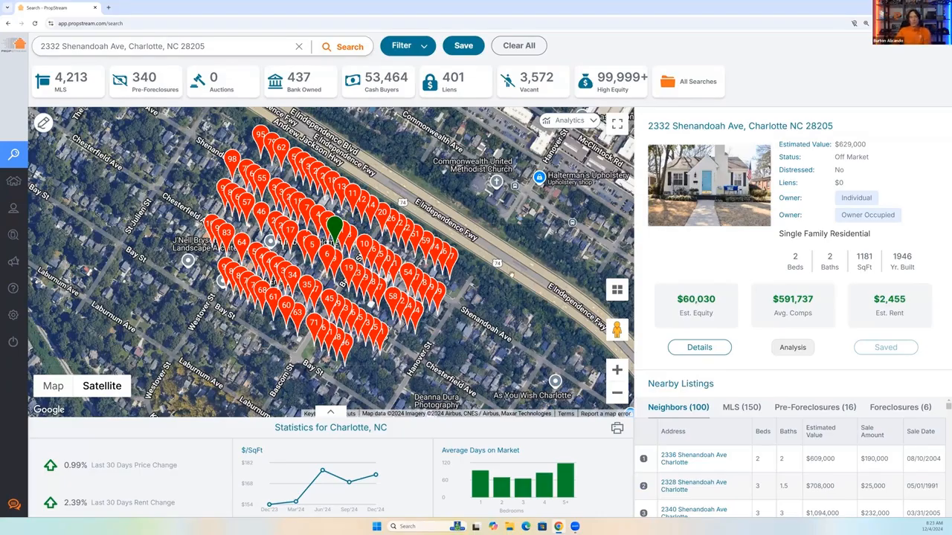
left_click(402, 46)
scroll(156, 361, "down", 2)
left_click(123, 383)
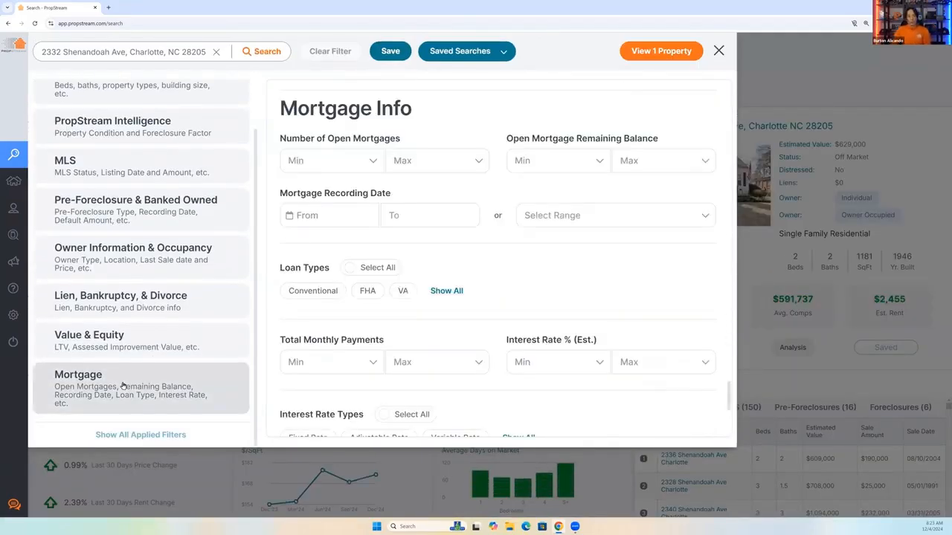
left_click(348, 158)
scroll(316, 239, "down", 1)
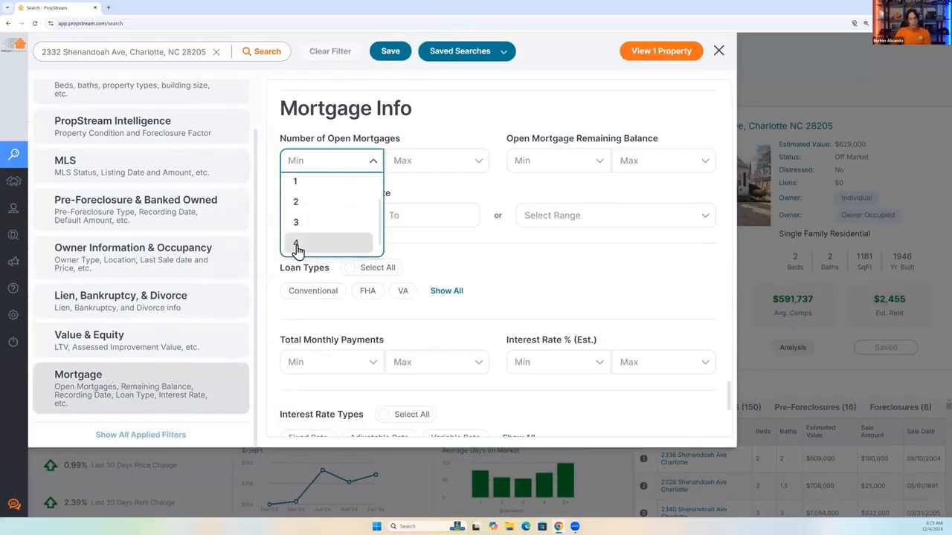
left_click(469, 118)
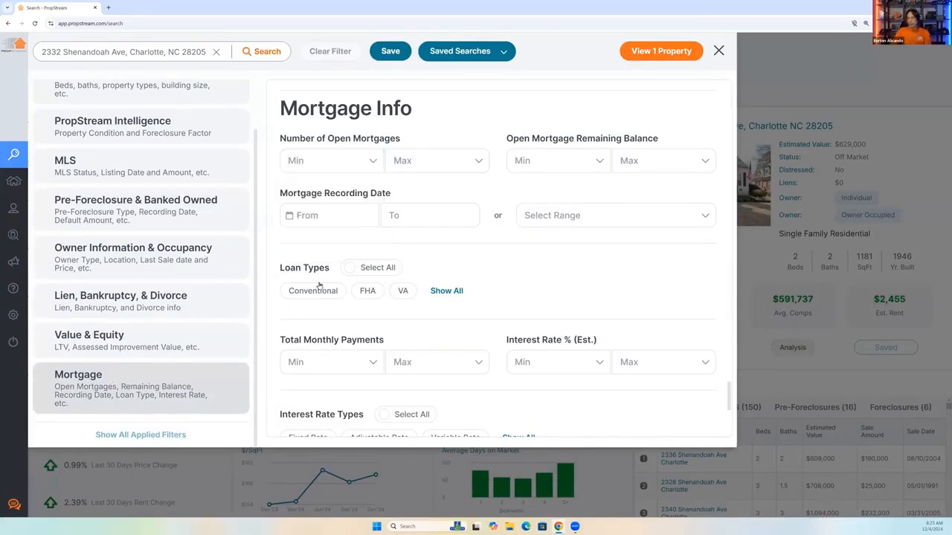
Show all Loan Types and Interest Rate Types, pointing out the Interest Rate % (Est.) filter between them.
left_click(446, 290)
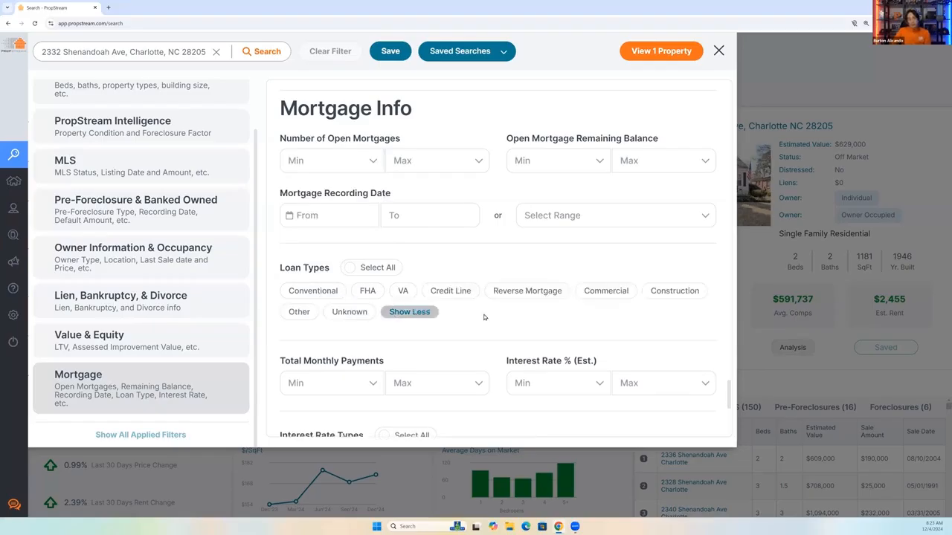
scroll(484, 318, "down", 3)
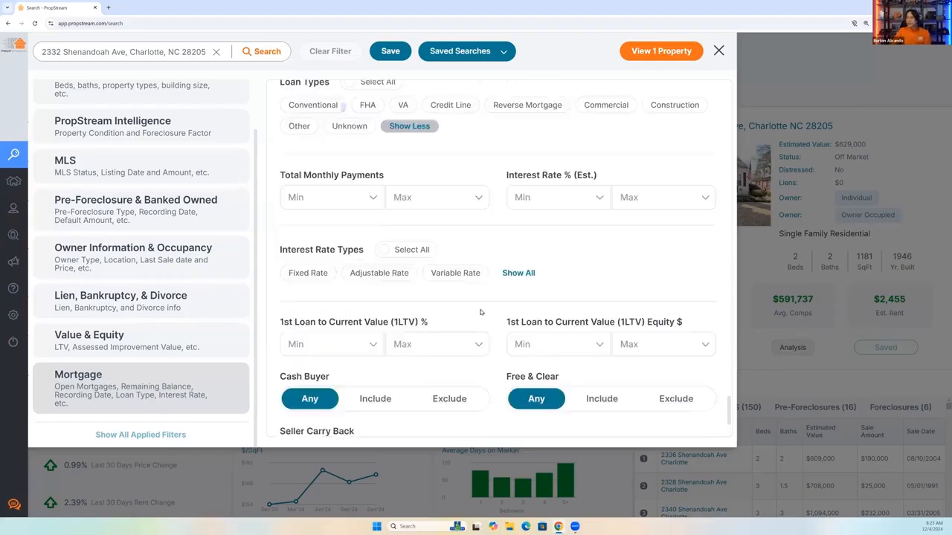
triple_click(604, 174)
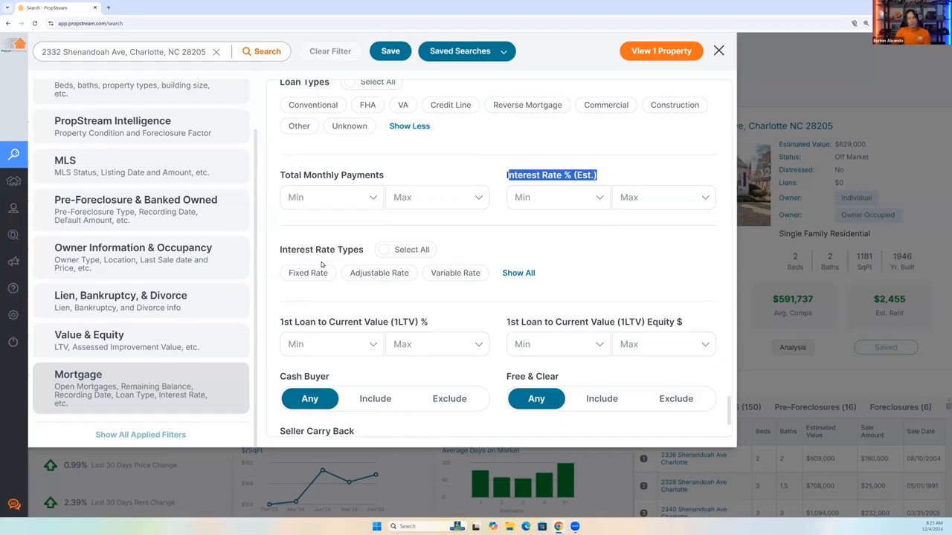
left_click(518, 273)
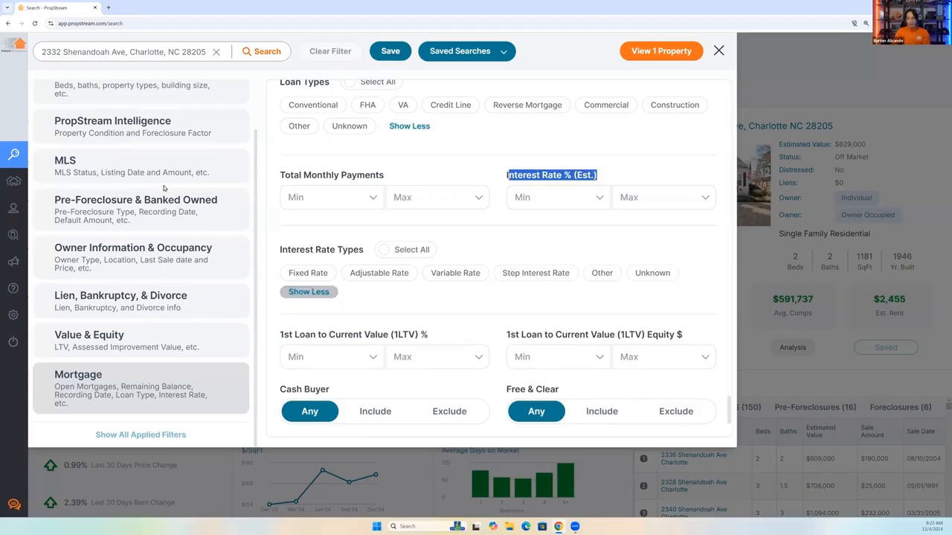
scroll(164, 188, "up", 2)
left_click(144, 281)
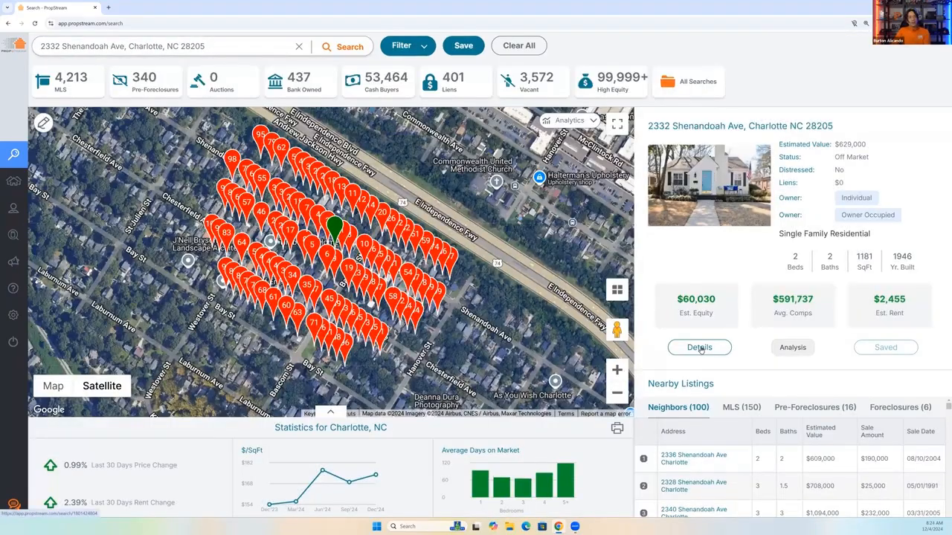
Open the property's details, examine the Demographics charts on ownership, income, household composition, age and education, and close the details.
left_click(700, 348)
left_click(426, 285)
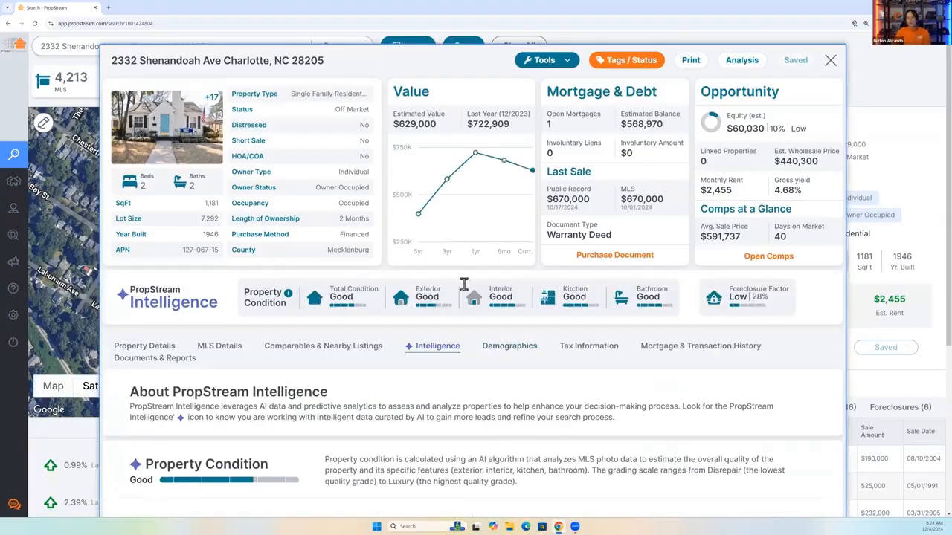
scroll(476, 267, "down", 2)
left_click(510, 235)
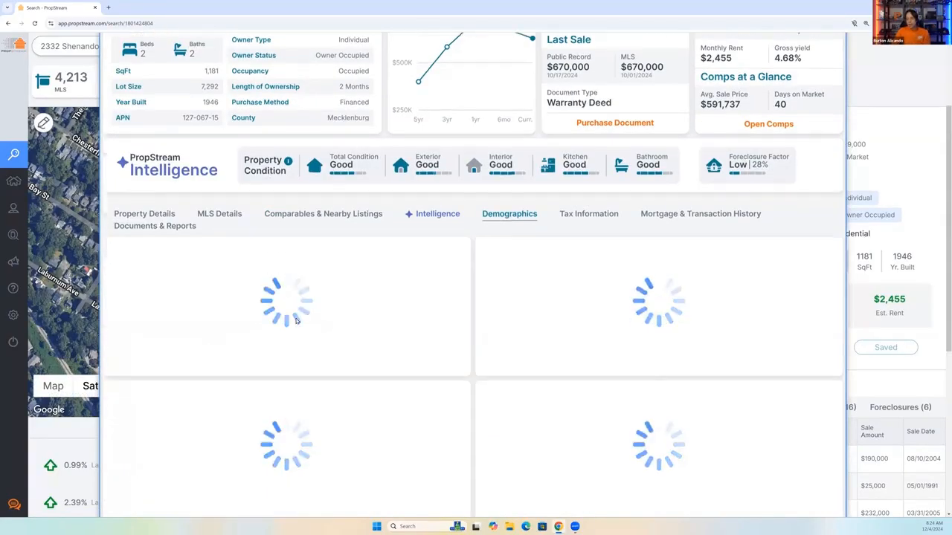
scroll(296, 319, "down", 3)
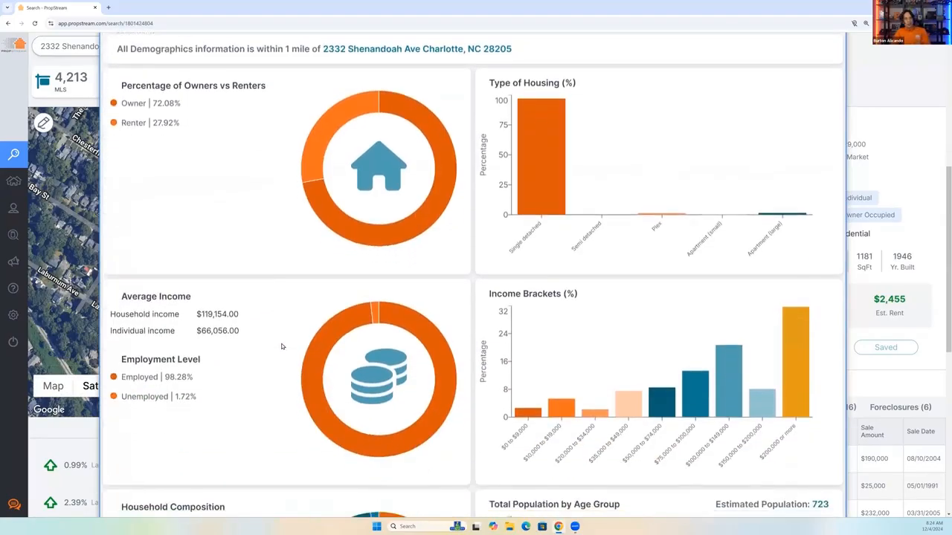
scroll(282, 346, "down", 3)
scroll(274, 361, "down", 2)
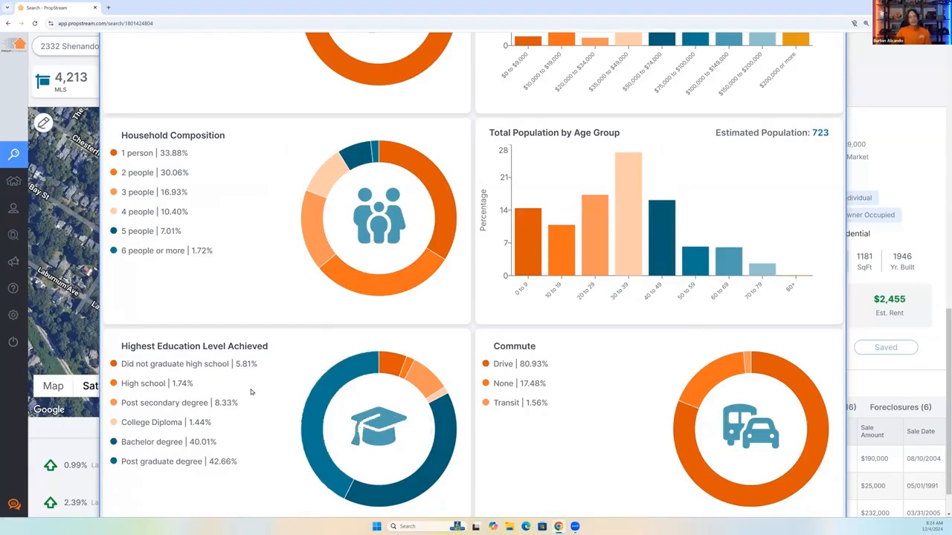
scroll(249, 396, "up", 7)
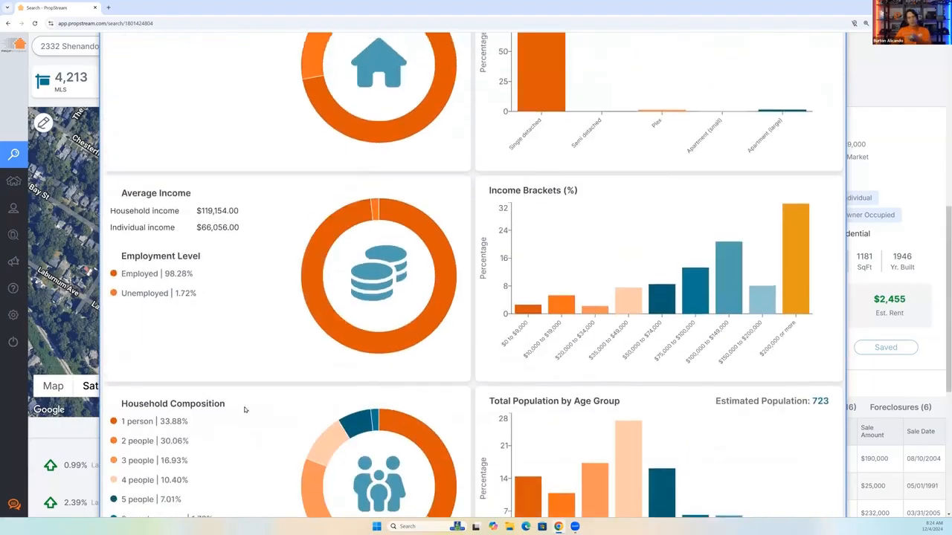
scroll(244, 410, "up", 3)
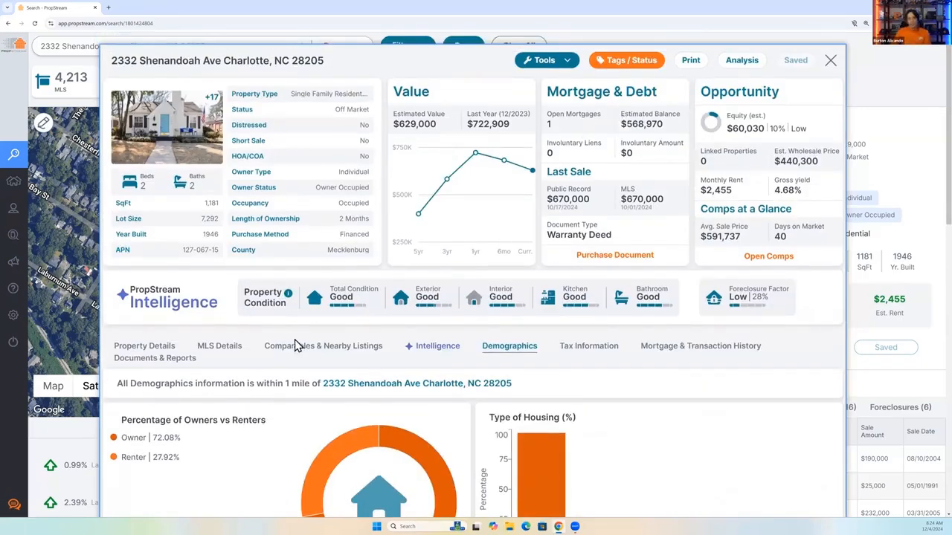
left_click(831, 60)
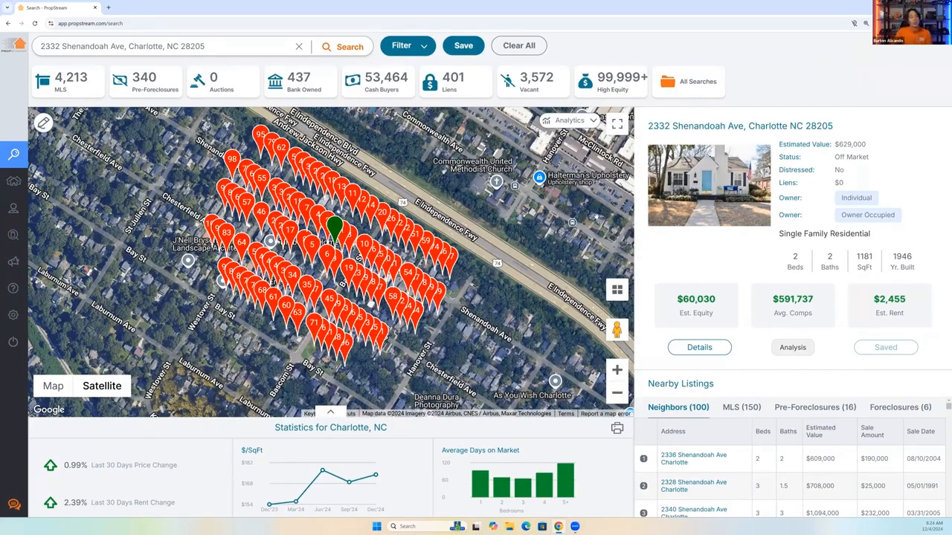
Reopen the property's details and point out the PropStream Intelligence property condition ratings and Foreclosure Factor.
left_click(698, 348)
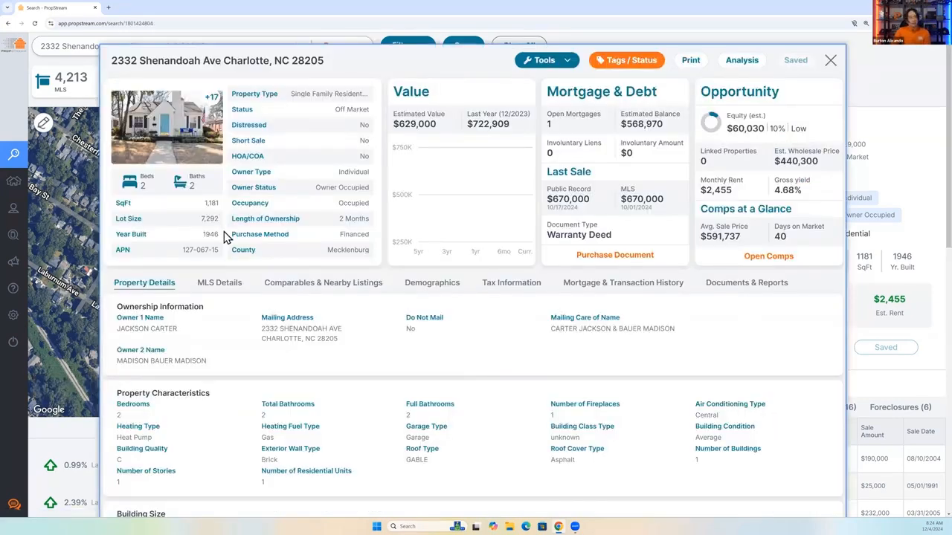
mouse_move(125, 289)
left_mouse_down()
mouse_move(277, 318)
mouse_move(353, 311)
left_mouse_up()
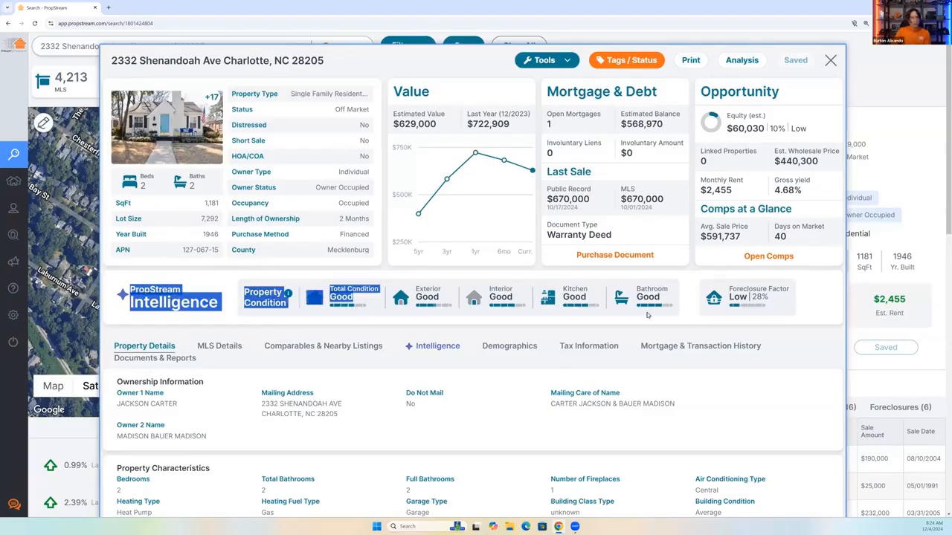
left_click(731, 290)
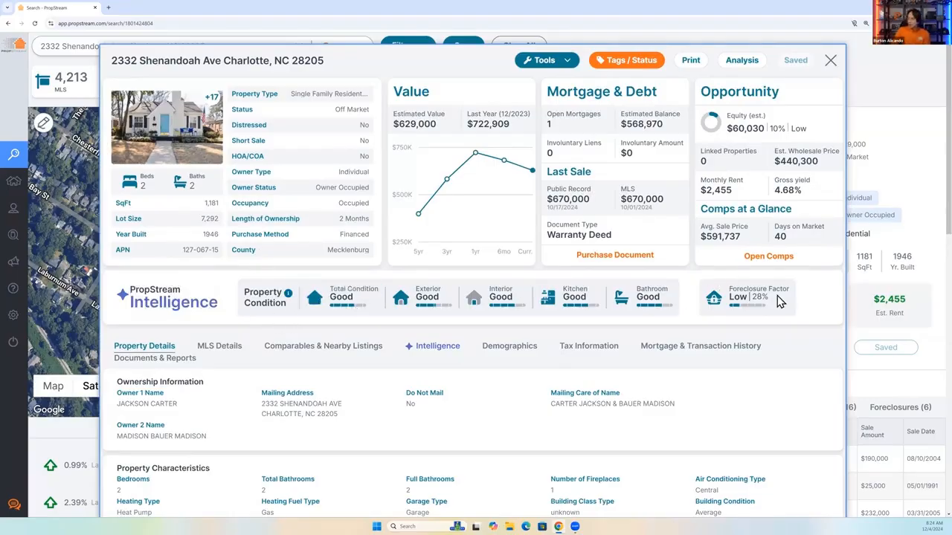
left_click_drag(730, 290, 777, 307)
left_click(777, 308)
View the property's Intelligence information and expand How To Interpret This Data for the Foreclosure Factor to read its rating groups.
left_click(431, 350)
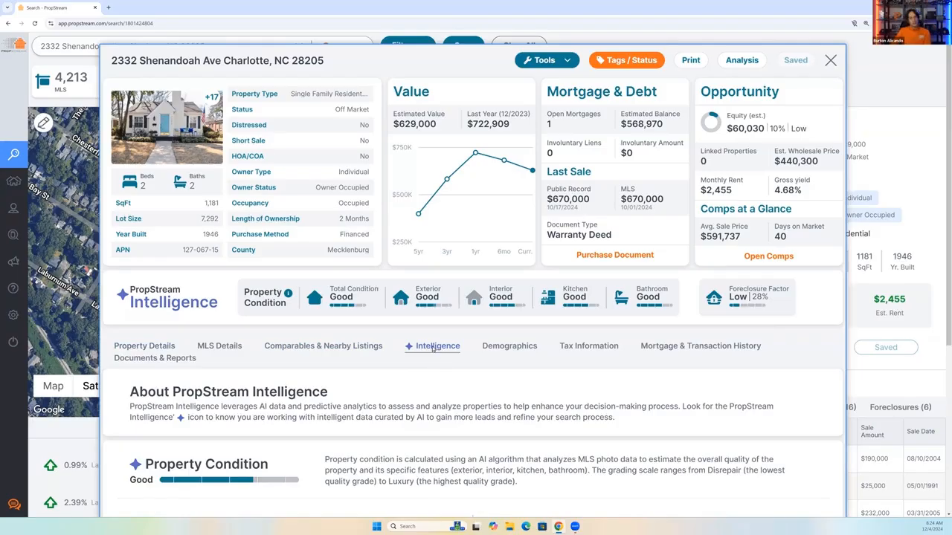
scroll(437, 363, "down", 4)
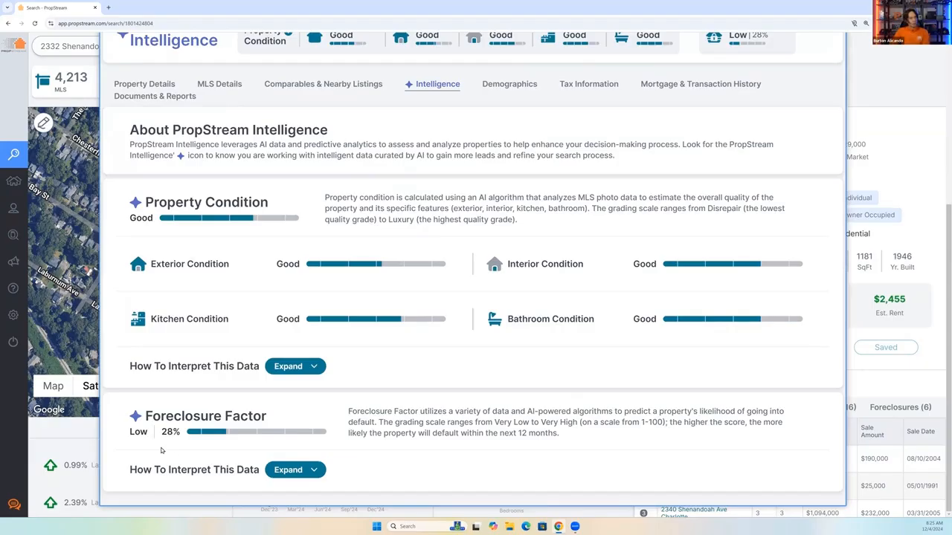
left_click(295, 470)
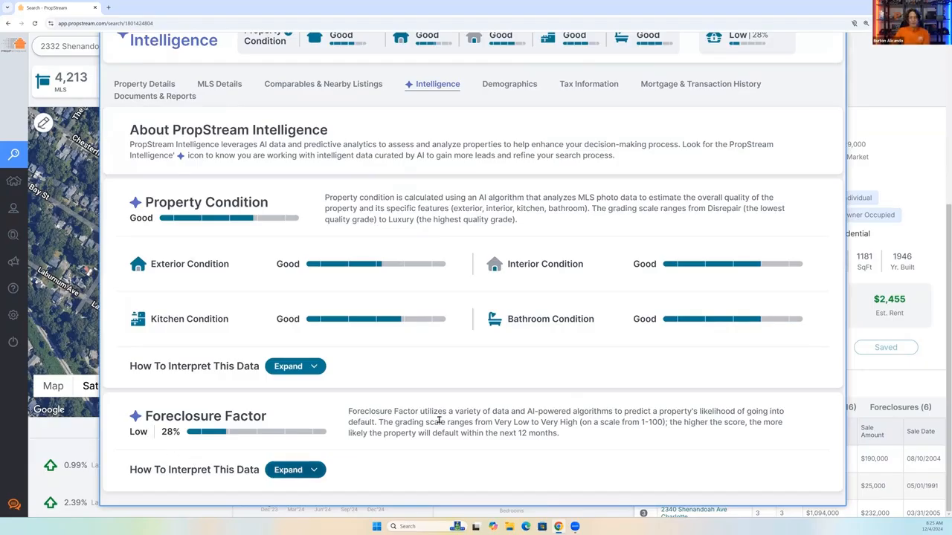
scroll(427, 424, "down", 3)
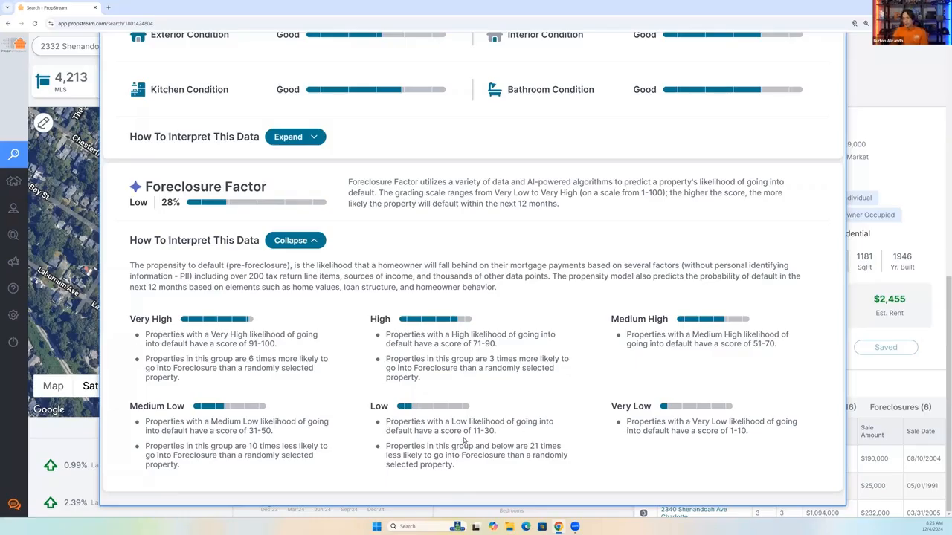
scroll(580, 420, "up", 6)
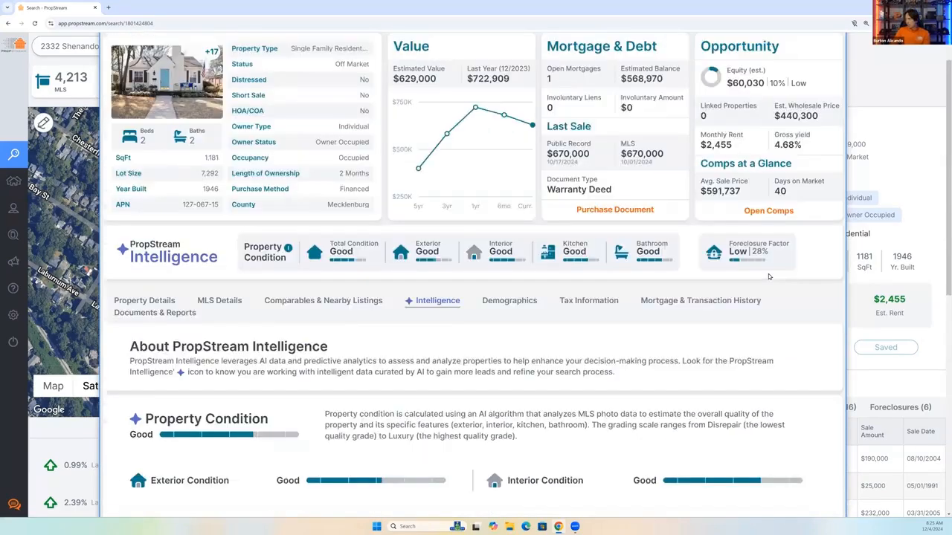
Highlight the property's Foreclosure Factor rating, then the statement on foreclosure likelihood in the Low group's explanation.
left_click_drag(772, 256, 732, 256)
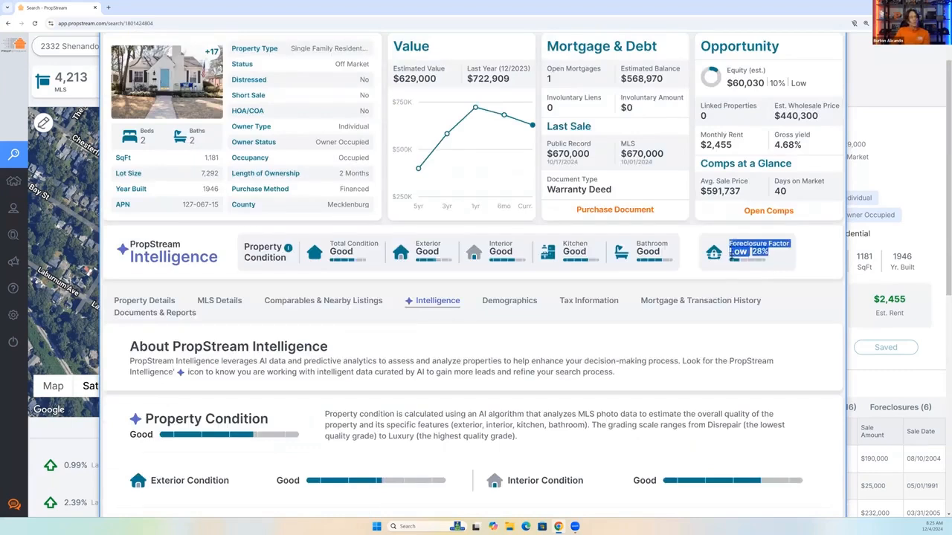
scroll(459, 455, "down", 6)
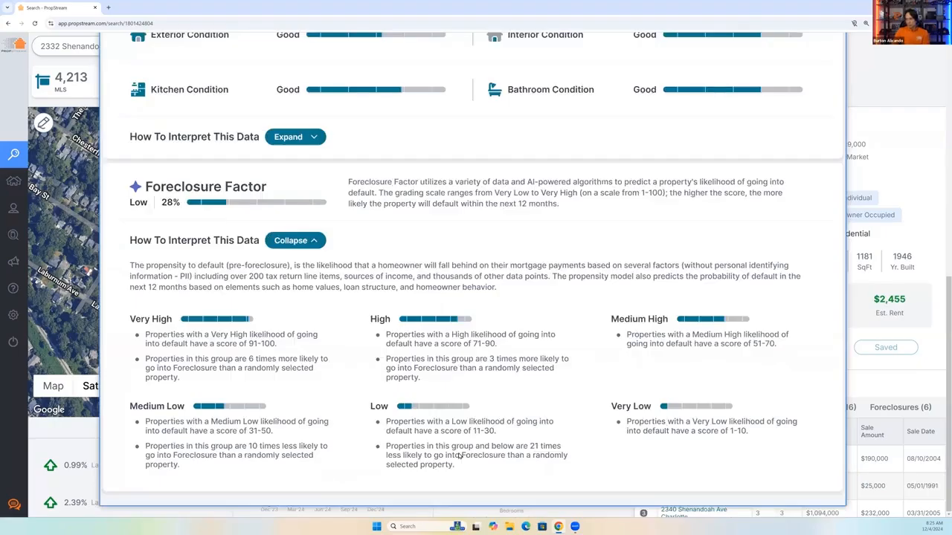
left_click_drag(455, 466, 384, 447)
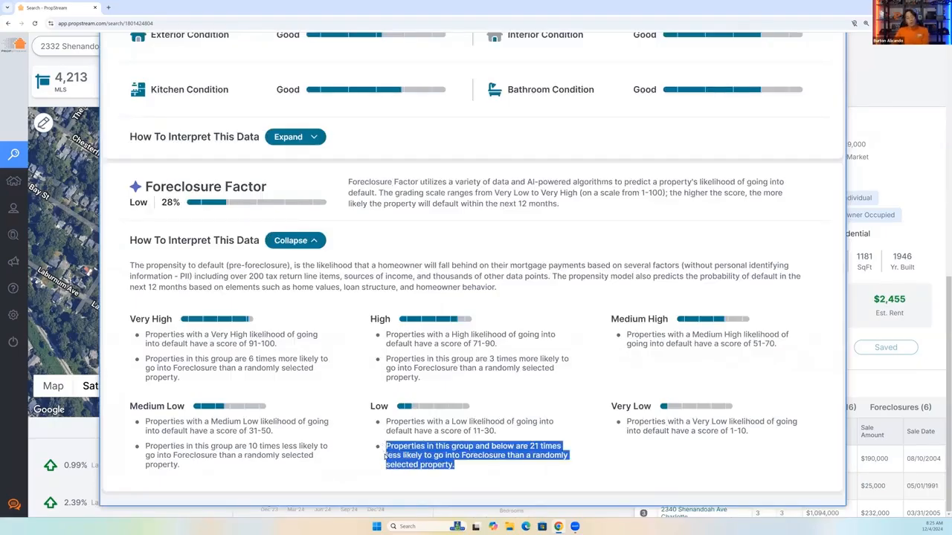
left_click(532, 446)
left_click_drag(529, 446, 529, 481)
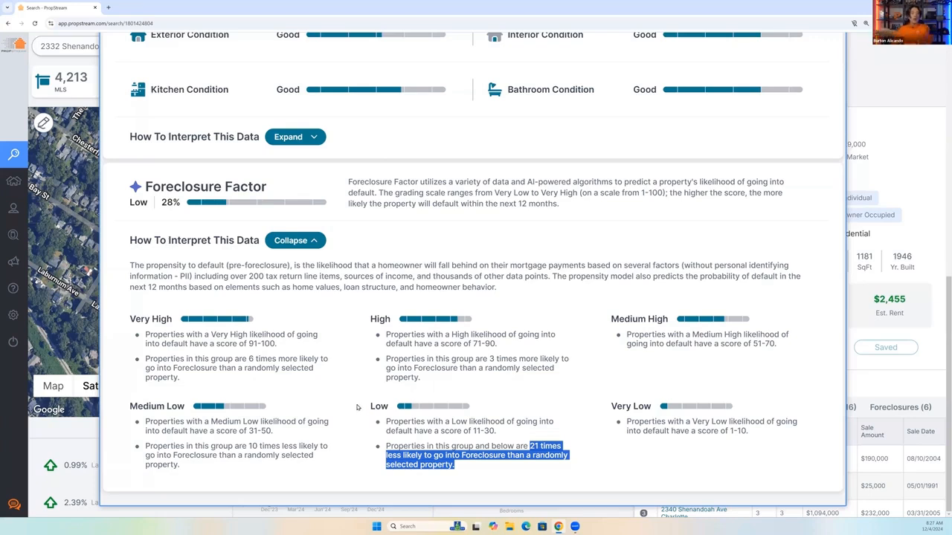
Highlight the property's Length of Ownership, then view the MLS Details and read the listing and description.
scroll(357, 408, "up", 4)
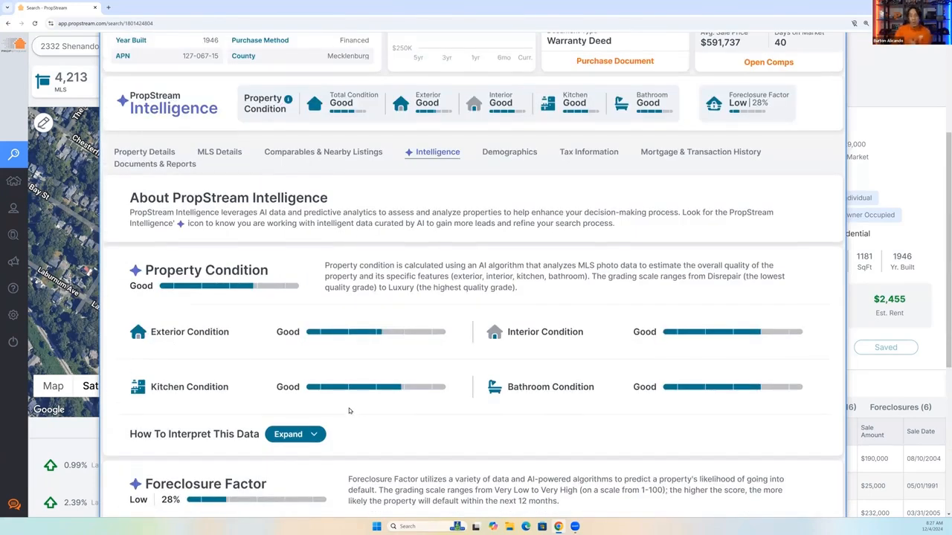
scroll(319, 233, "up", 3)
left_click_drag(232, 219, 315, 225)
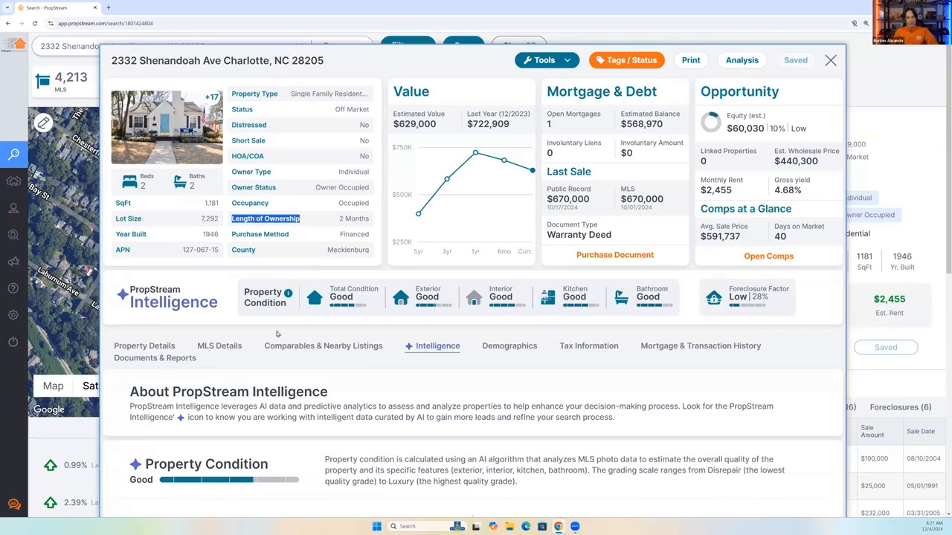
left_click(216, 354)
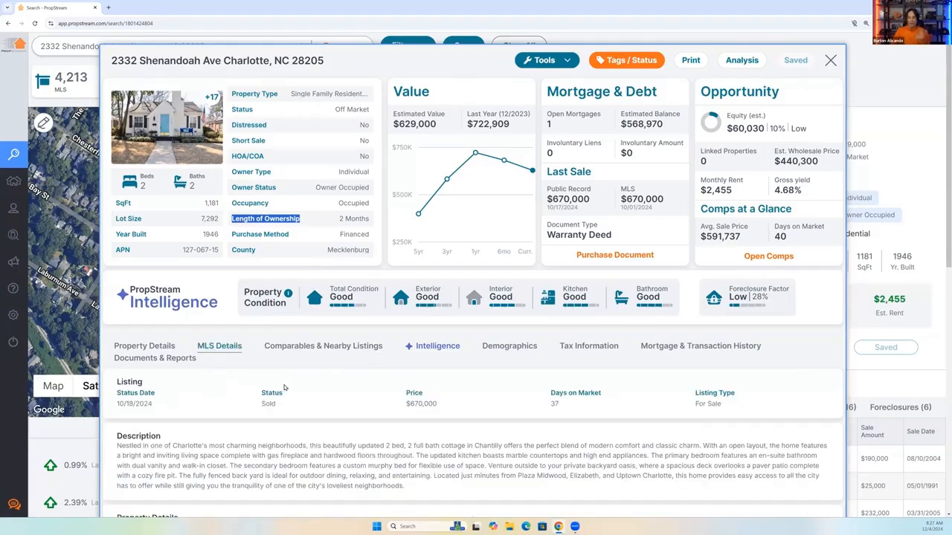
scroll(327, 370, "down", 2)
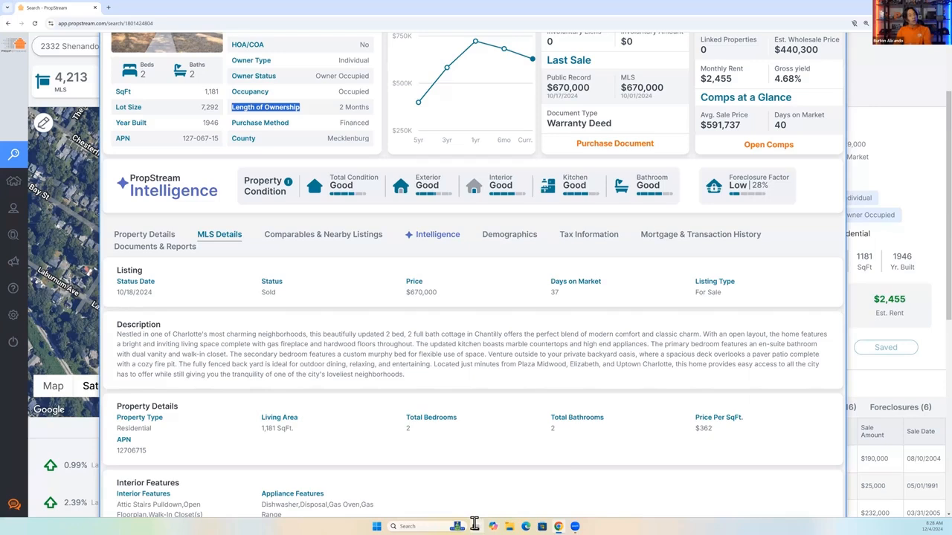
View the property's Mortgage & Transaction History and highlight its Estimated Balance and the current mortgage's loan amount.
left_click(682, 236)
left_click_drag(667, 125, 623, 114)
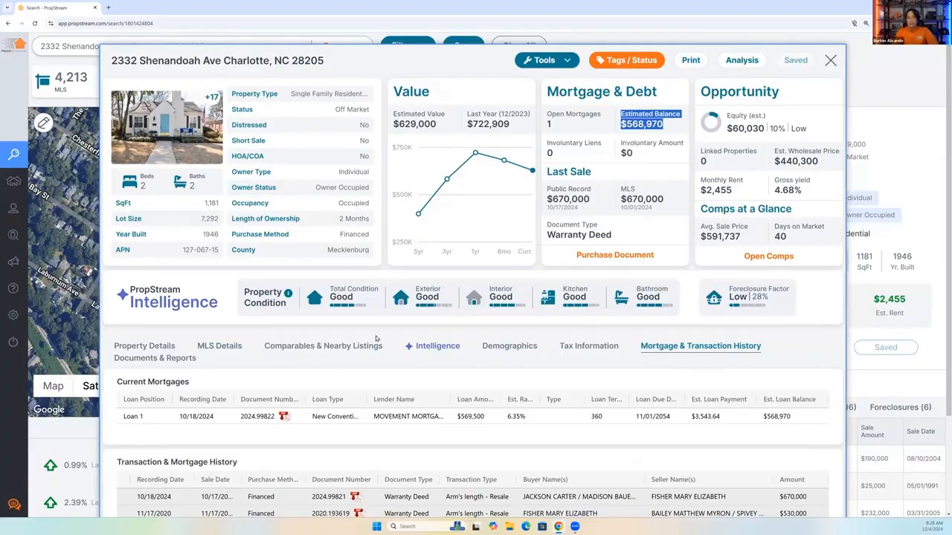
left_click_drag(484, 417, 457, 418)
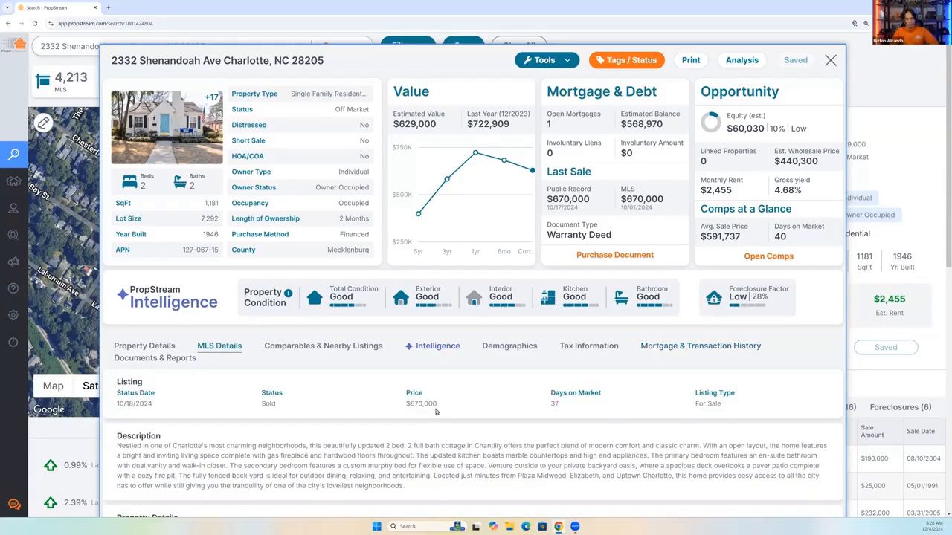
left_click(661, 351)
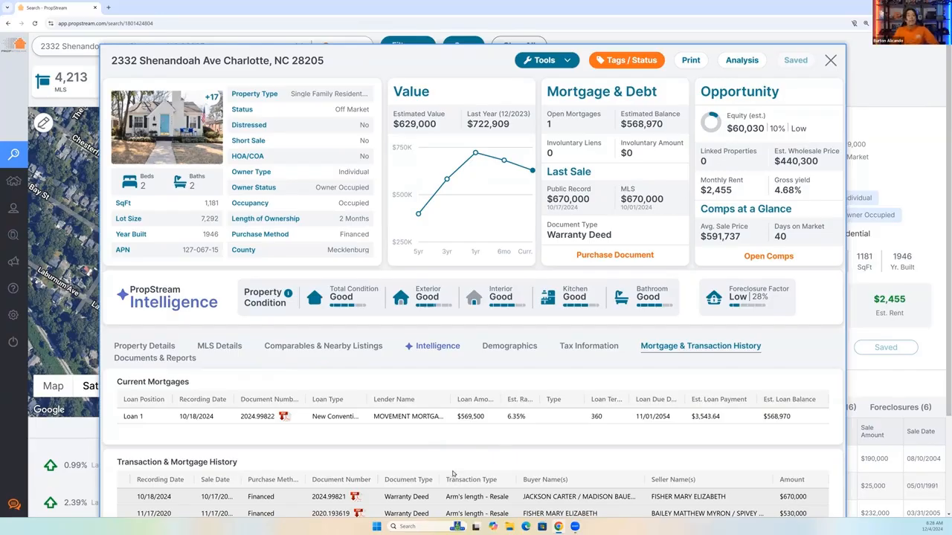
Review the property's Intelligence information on condition and Foreclosure Factor rating groups, then close the property details.
left_click(436, 346)
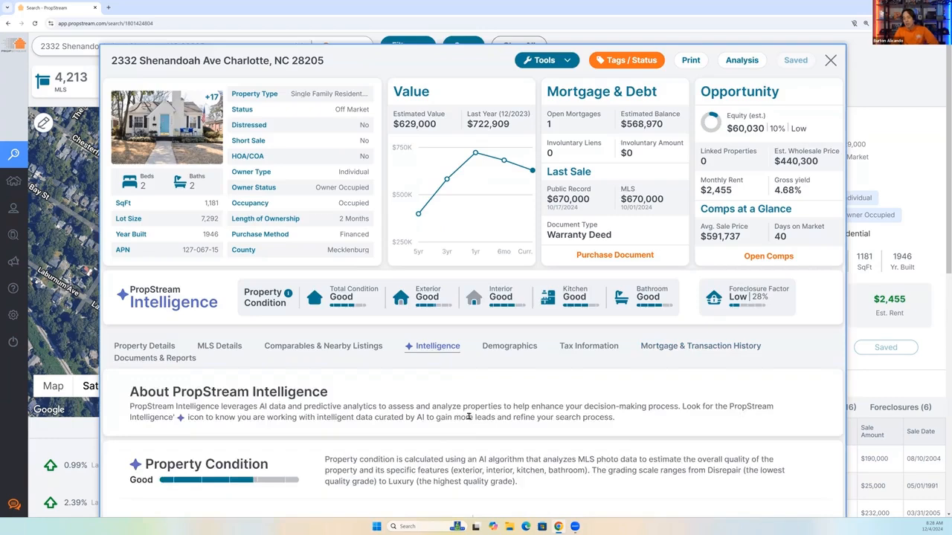
scroll(469, 417, "down", 7)
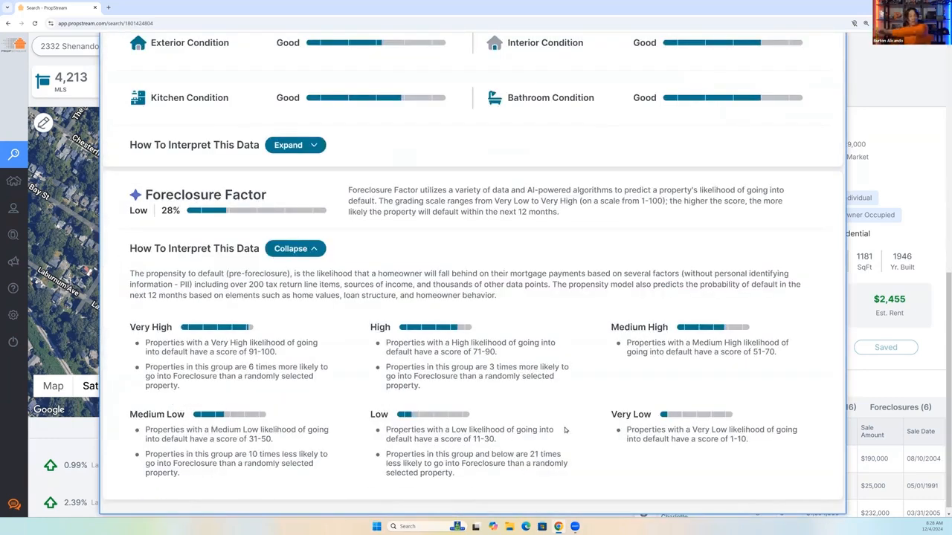
scroll(565, 430, "up", 2)
scroll(564, 433, "up", 5)
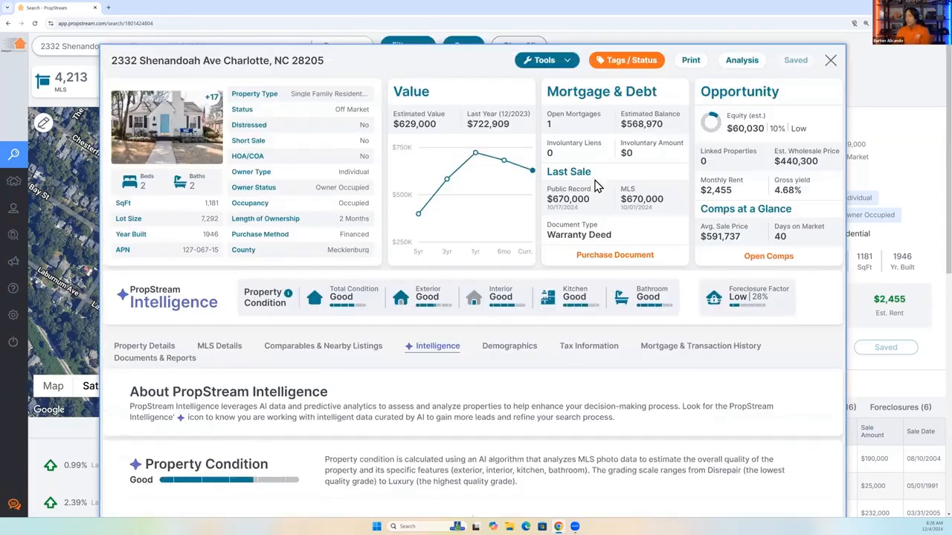
key("Escape")
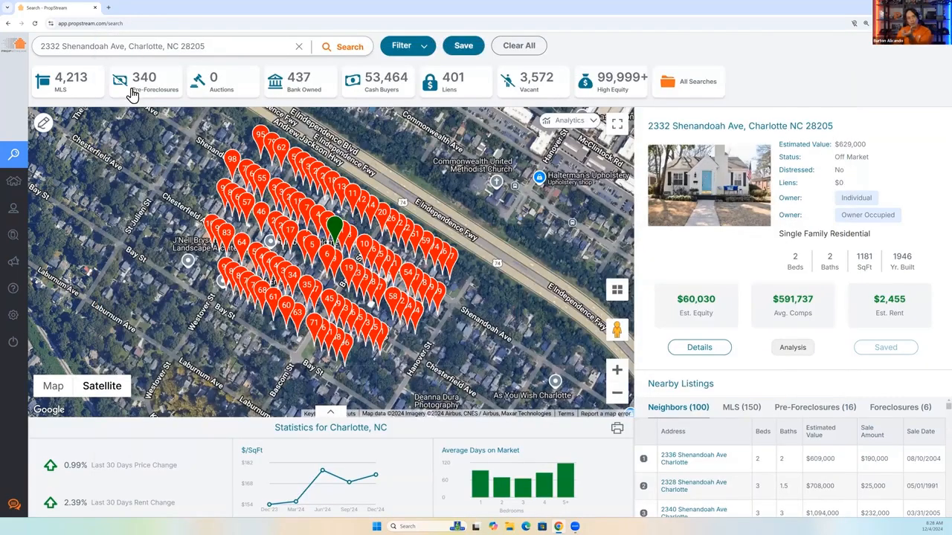
Show the Pre-Foreclosures lead list and check the second listed property's Pre-Foreclosure Details, then close them.
left_click(132, 95)
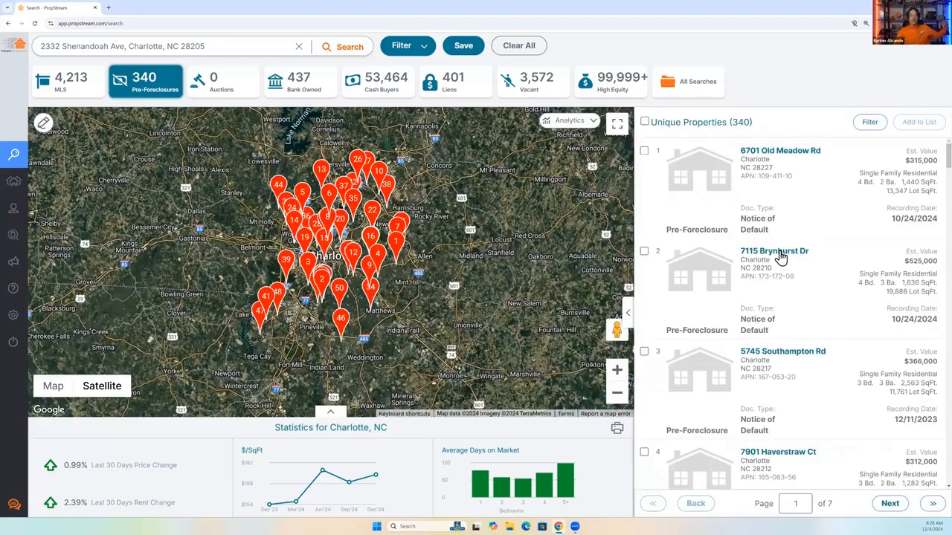
left_click(778, 253)
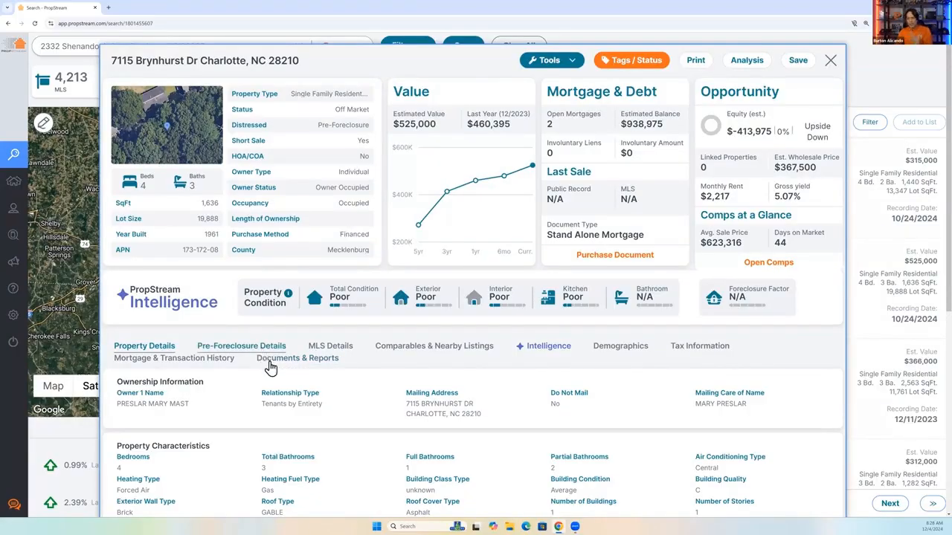
left_click(241, 345)
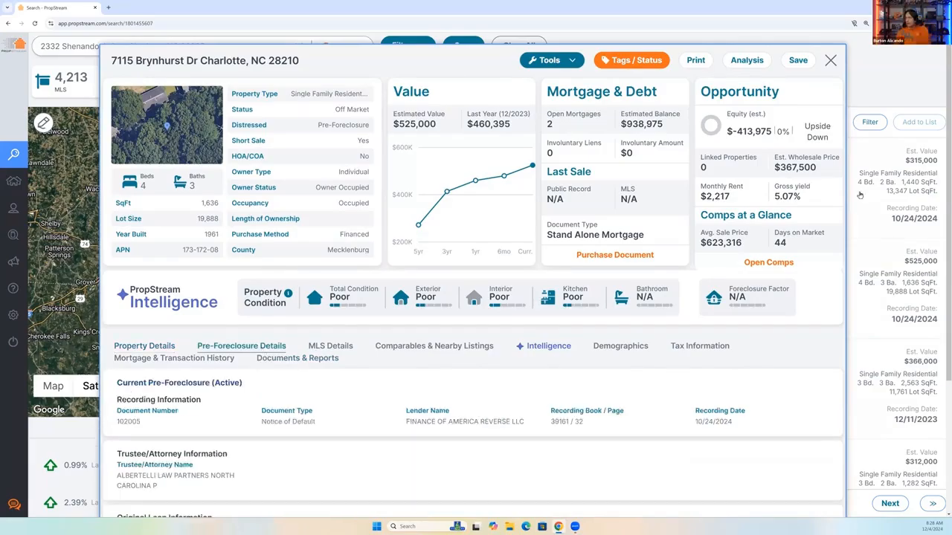
key("Escape")
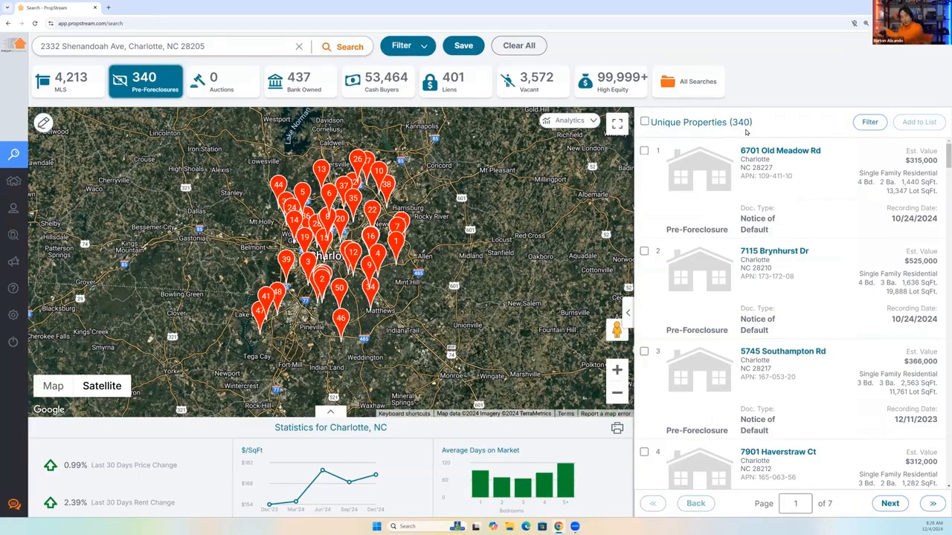
Bring back the Charlotte street address from the recent searches, view the property's details and Foreclosure Factor, and close them.
left_click(243, 47)
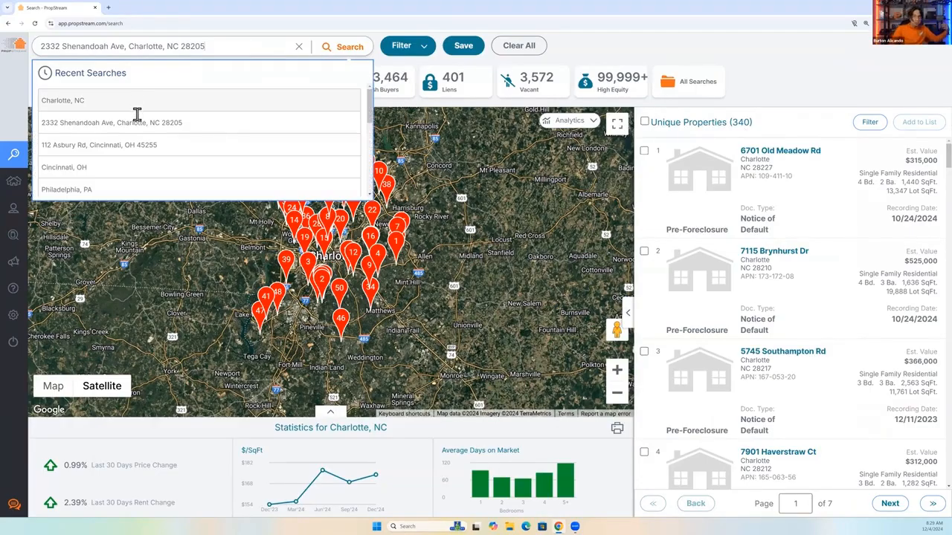
left_click(175, 128)
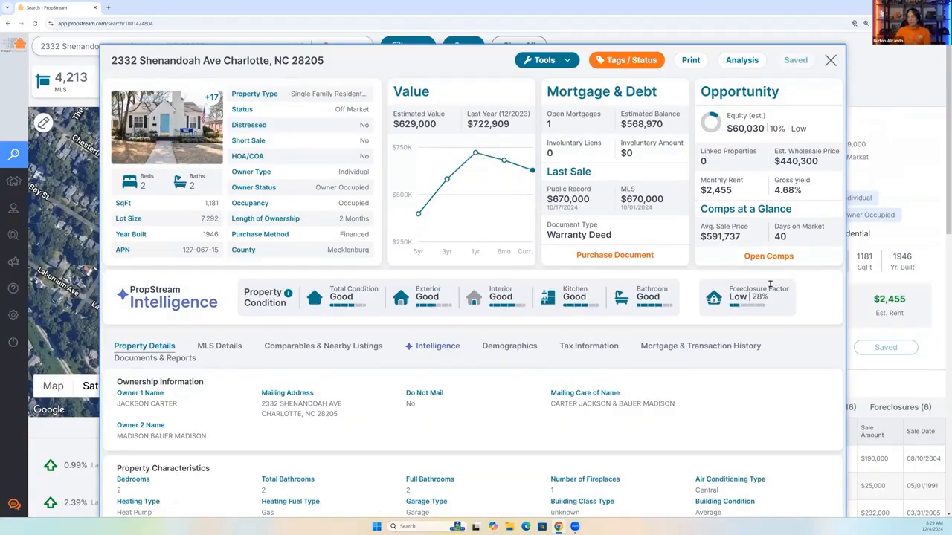
left_click(831, 60)
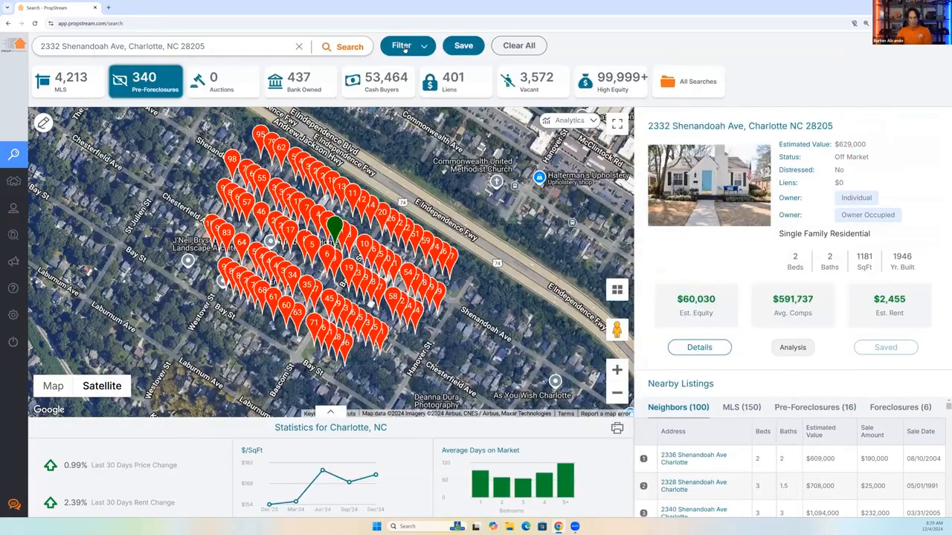
Review the minimum and maximum Foreclosure Factor options in the PropStream Intelligence filters, then briefly revisit the property's details.
left_click(405, 47)
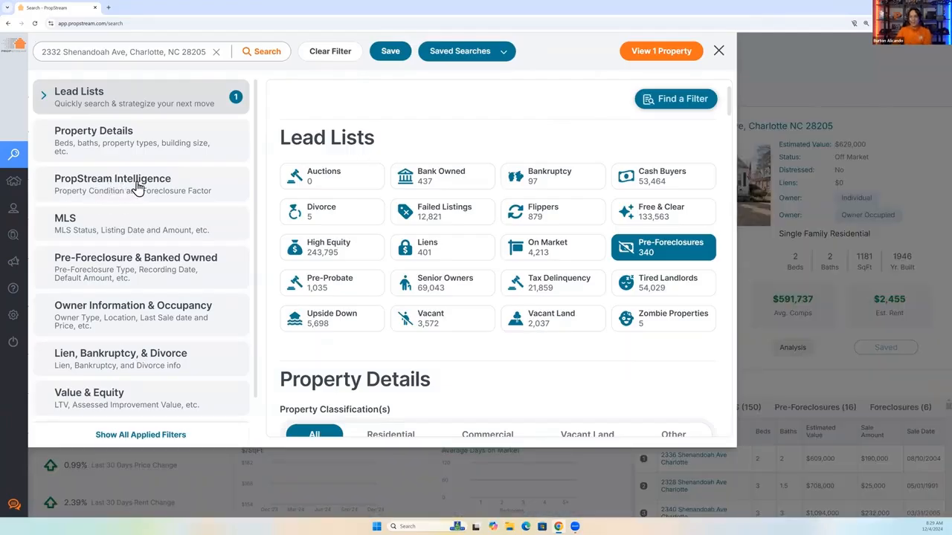
left_click(122, 187)
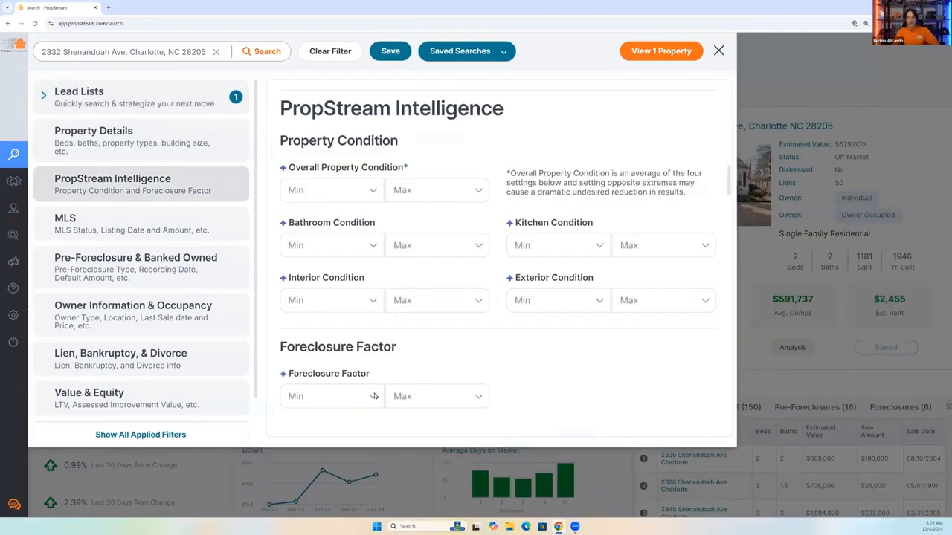
left_click(372, 399)
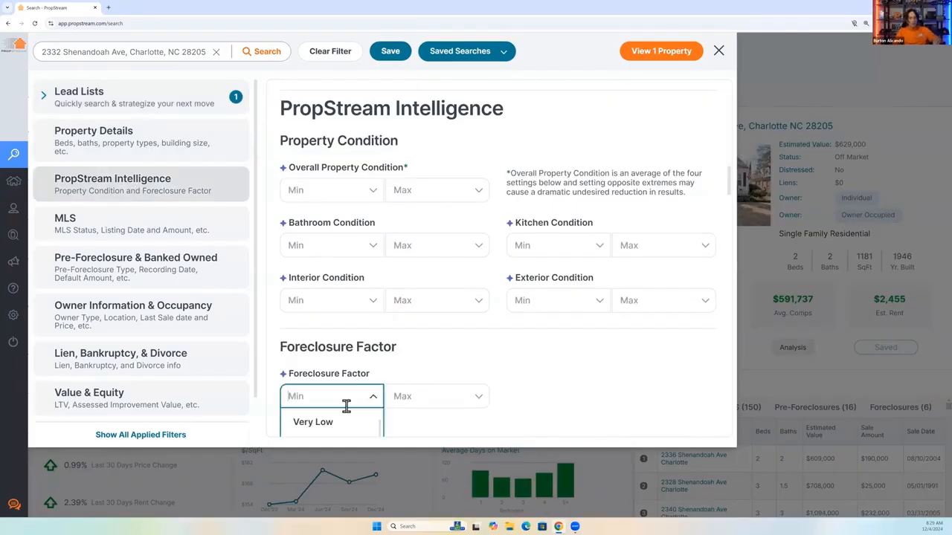
scroll(419, 349, "down", 1)
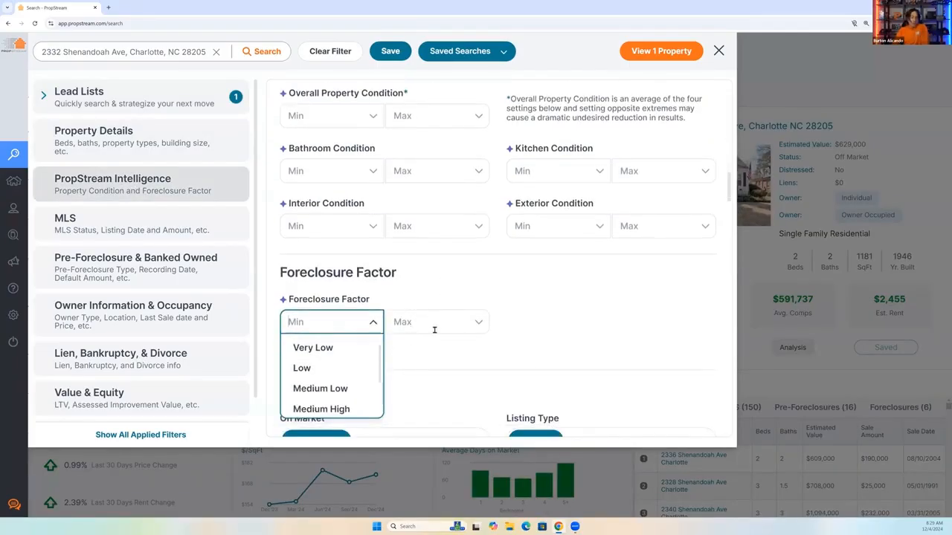
left_click(424, 321)
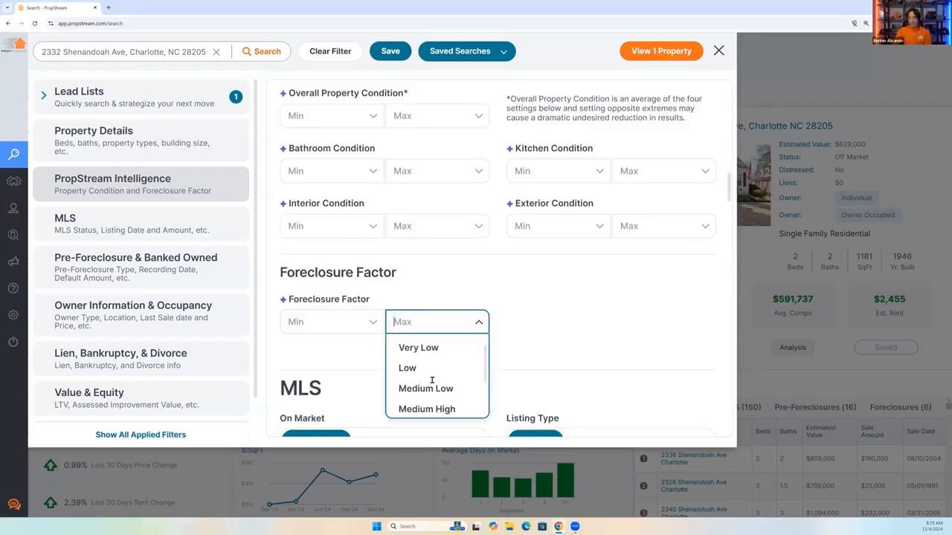
scroll(425, 372, "down", 2)
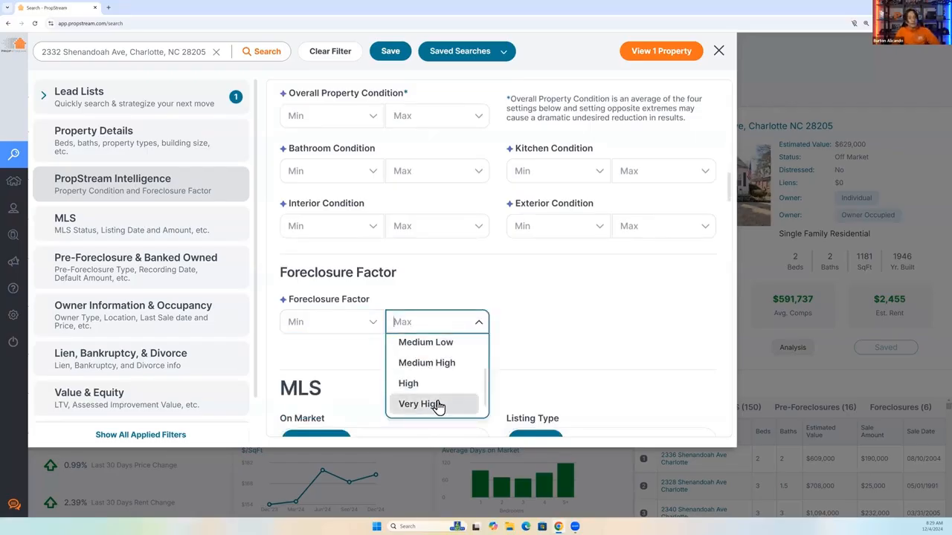
left_click(720, 62)
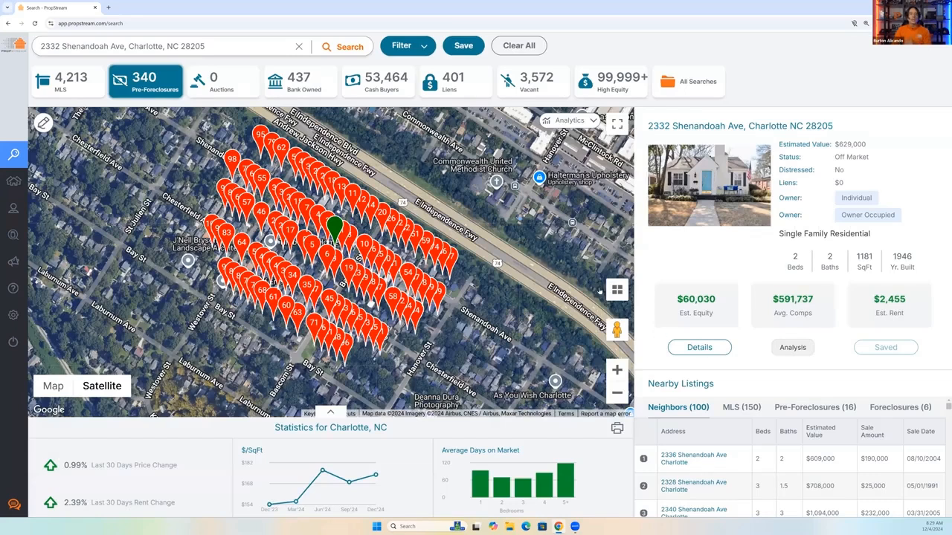
left_click(716, 350)
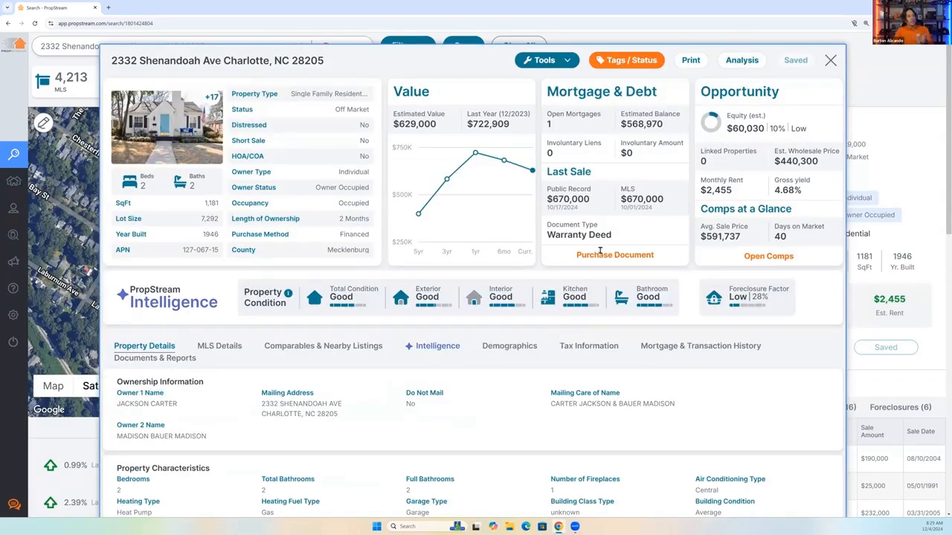
left_click(828, 64)
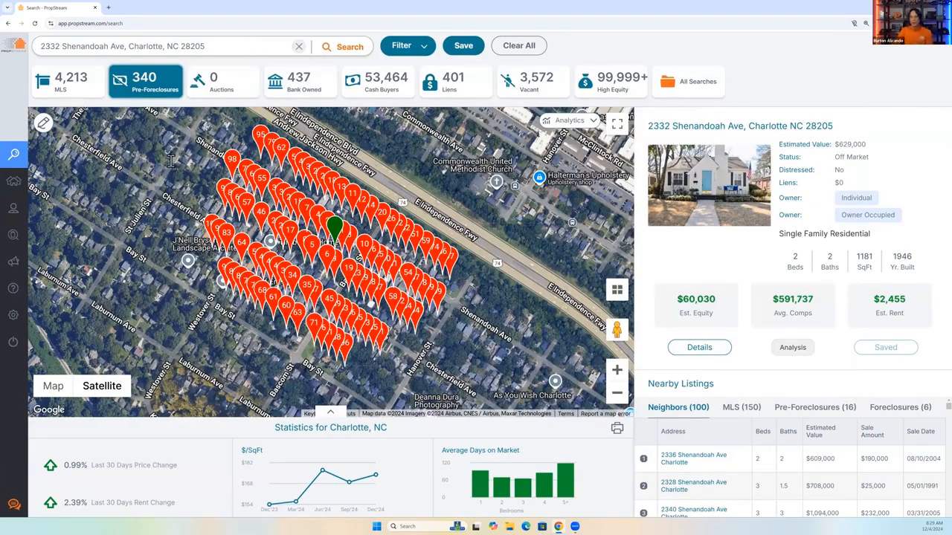
Change the search location to Cincinnati, OH using the recent searches.
scroll(171, 161, "down", 1)
scroll(171, 161, "down", 1)
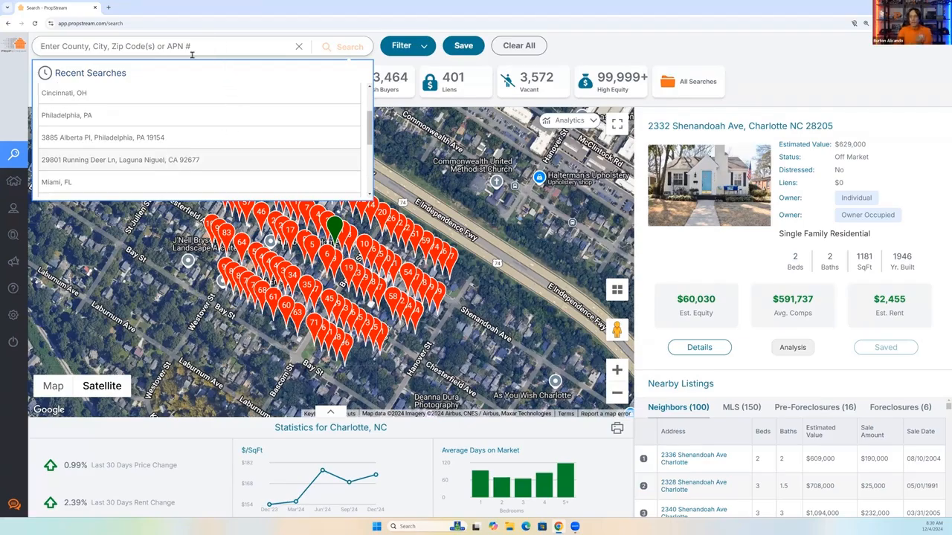
left_click(98, 93)
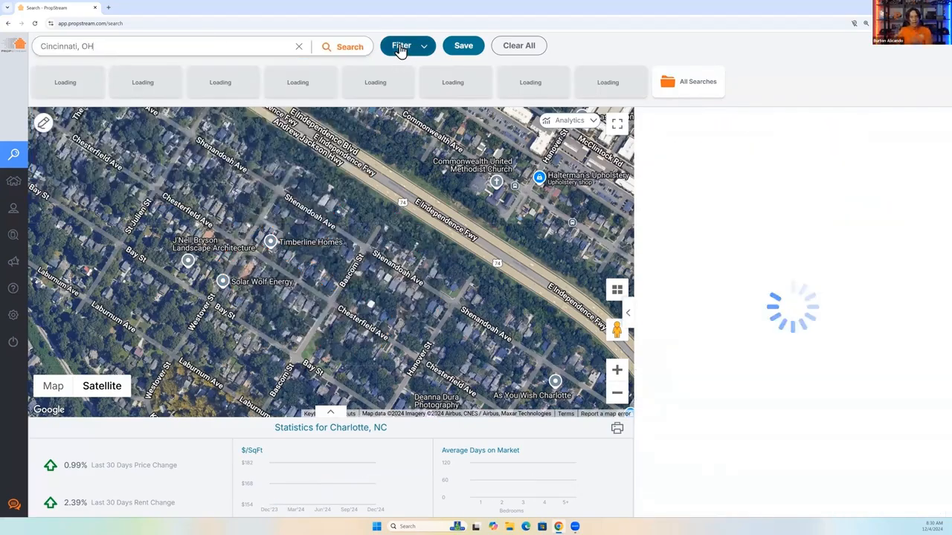
Filter the Cincinnati pre-foreclosure leads to properties with the MLS status Failed.
left_click(400, 48)
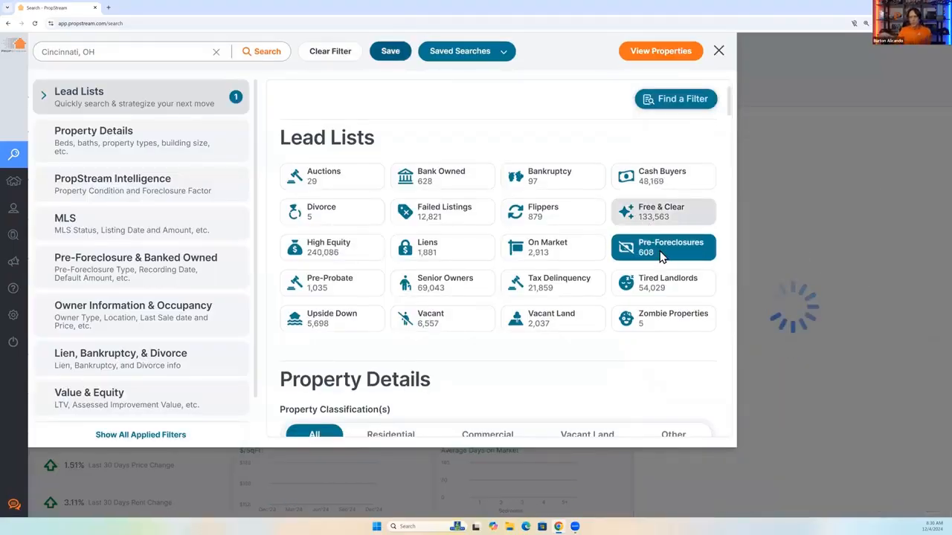
left_click(99, 227)
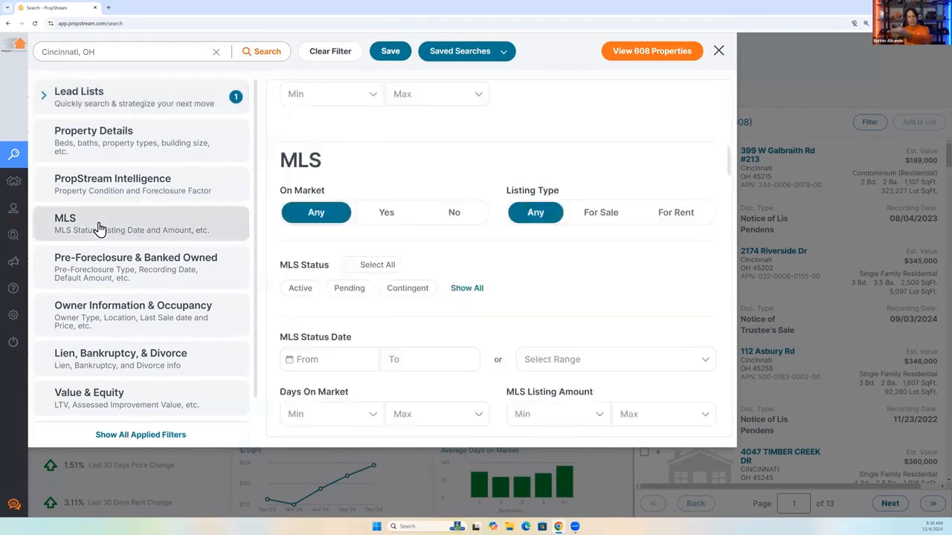
left_click(125, 112)
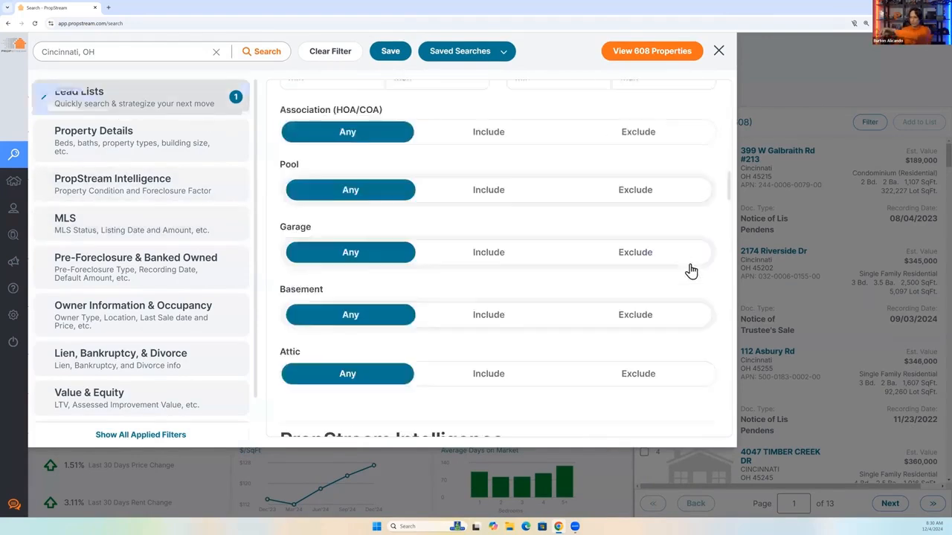
left_click(68, 225)
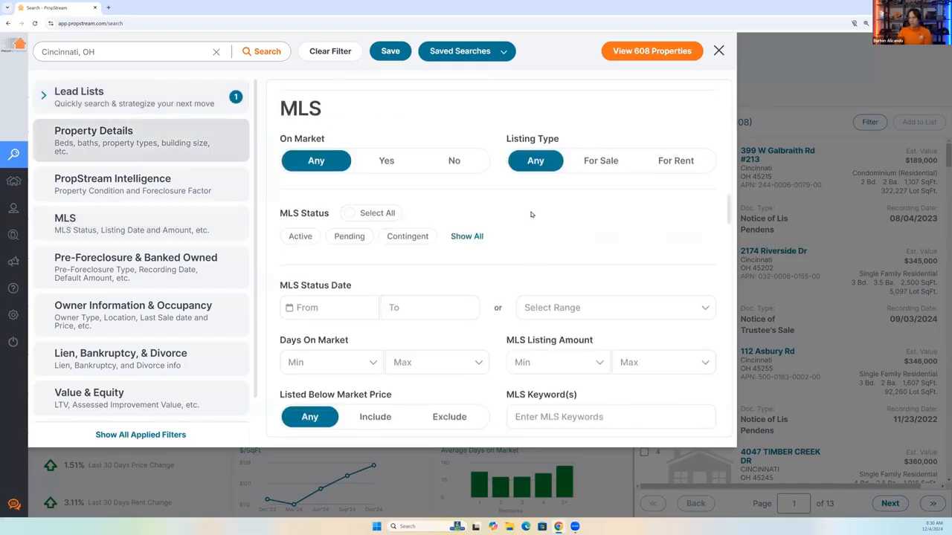
left_click(464, 245)
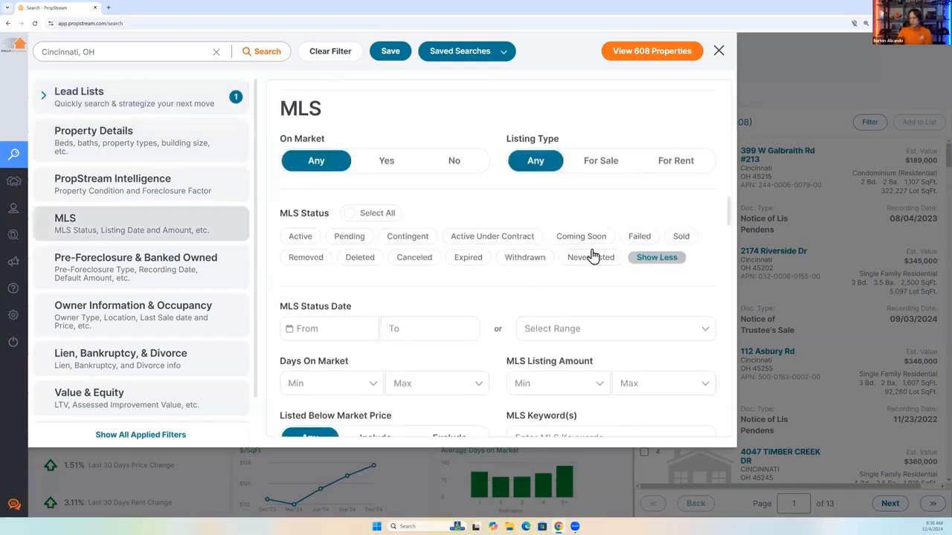
left_click(637, 238)
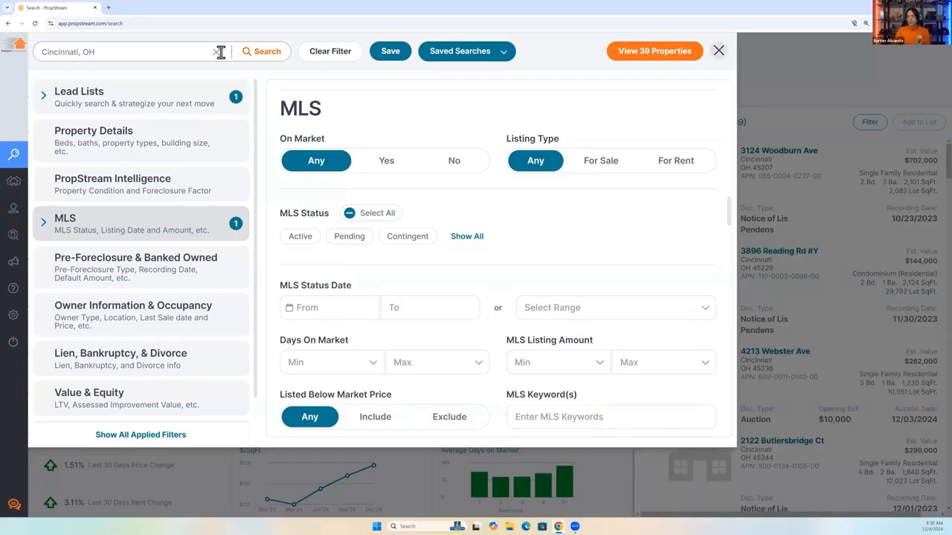
Replace the Cincinnati search with the recently searched Laguna Niguel, CA property and open its full details.
left_click(294, 48)
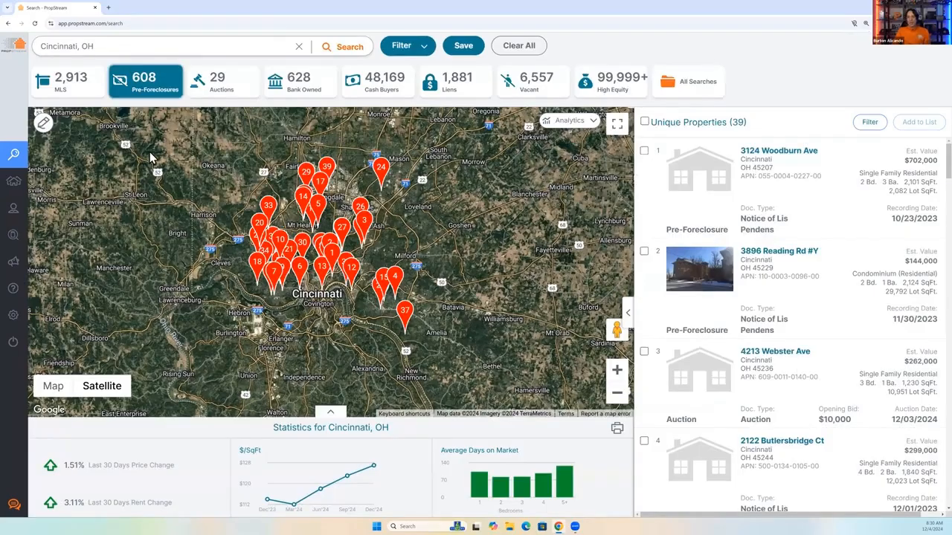
scroll(152, 159, "down", 3)
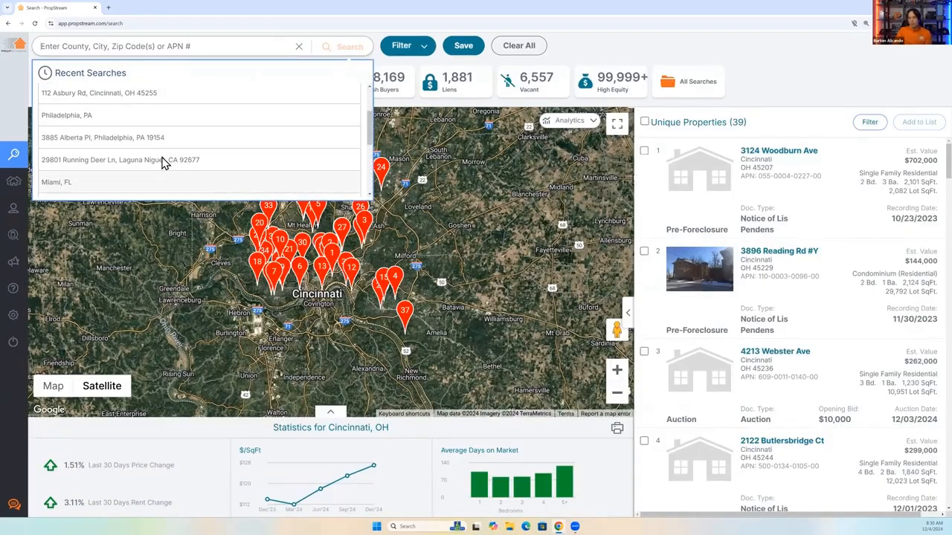
left_click(163, 160)
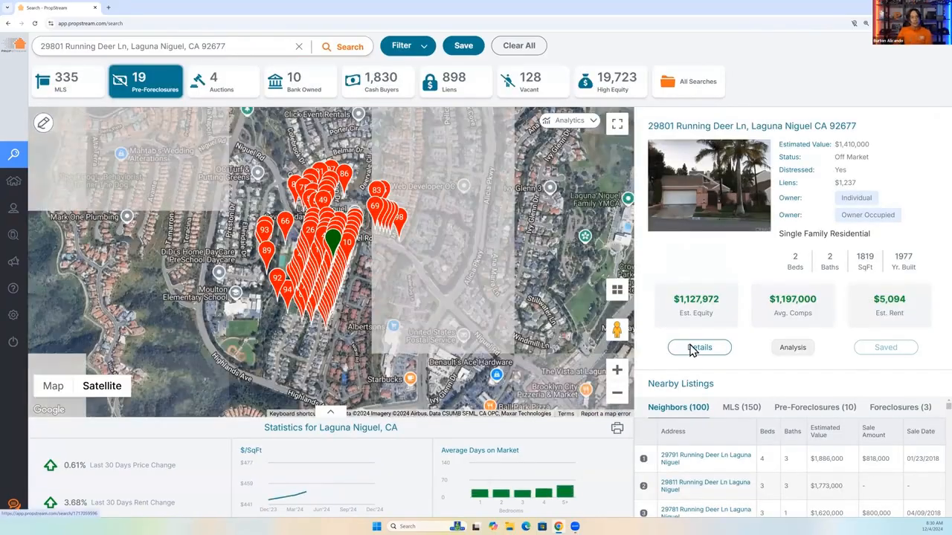
left_click(692, 348)
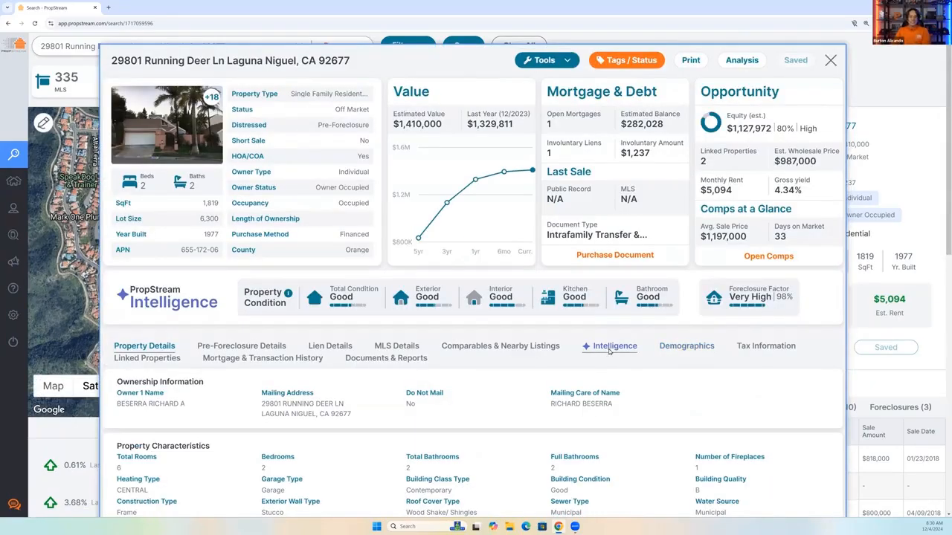
Open the property's Intelligence details and expand the Foreclosure Factor interpretation guide to read the Very High group's explanation.
triple_click(727, 292)
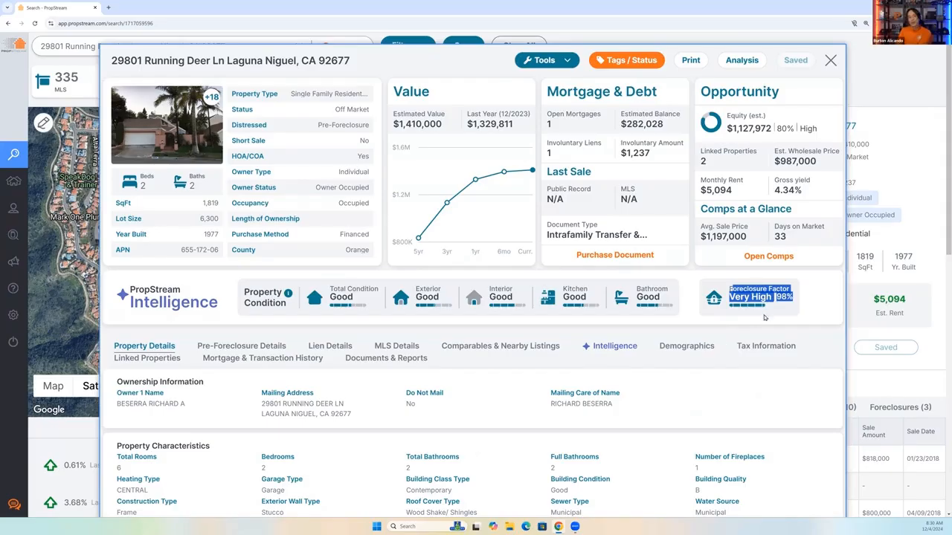
left_click(734, 319)
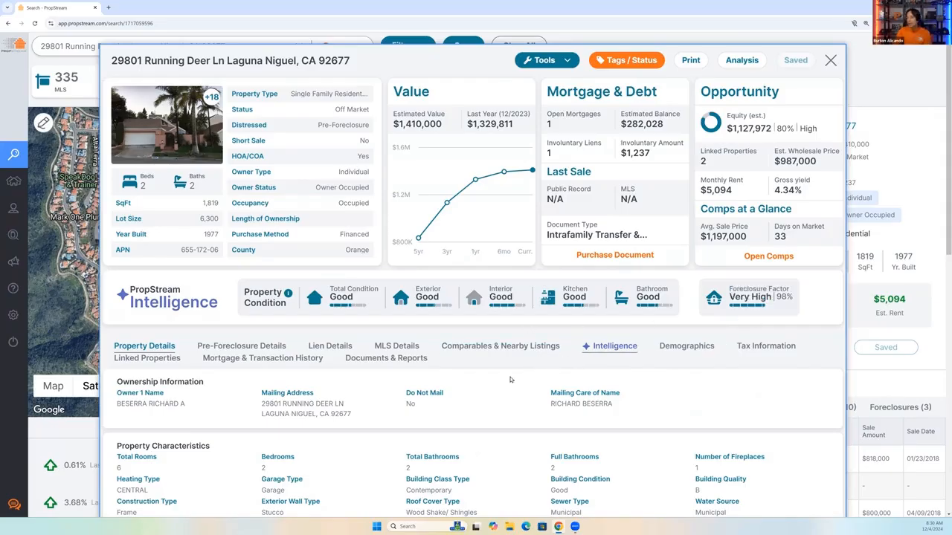
scroll(452, 406, "down", 4)
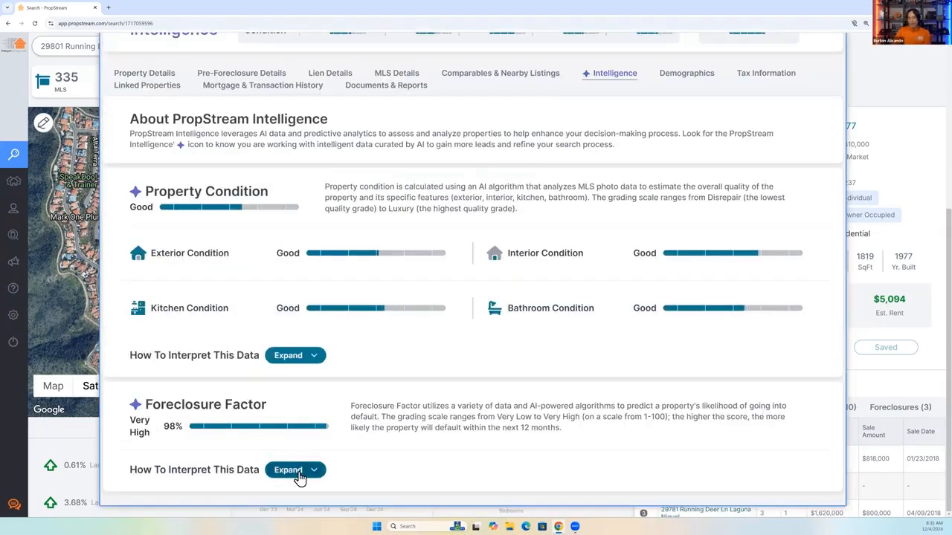
left_click(297, 473)
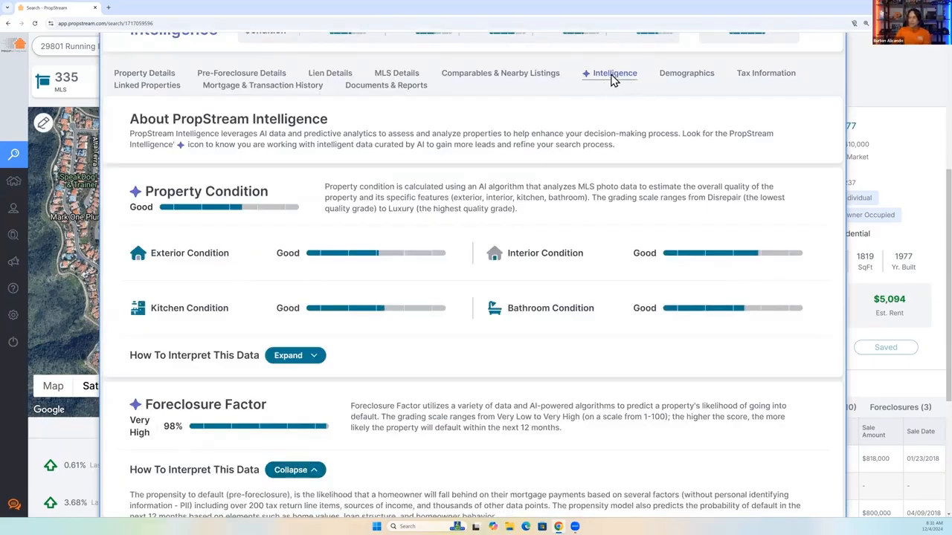
scroll(342, 392, "down", 2)
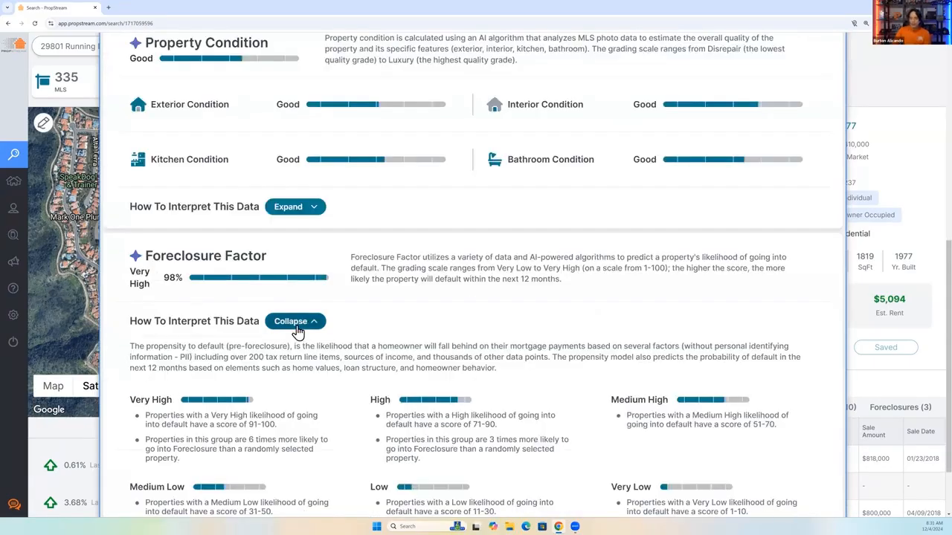
scroll(297, 331, "down", 2)
left_click_drag(184, 377, 143, 359)
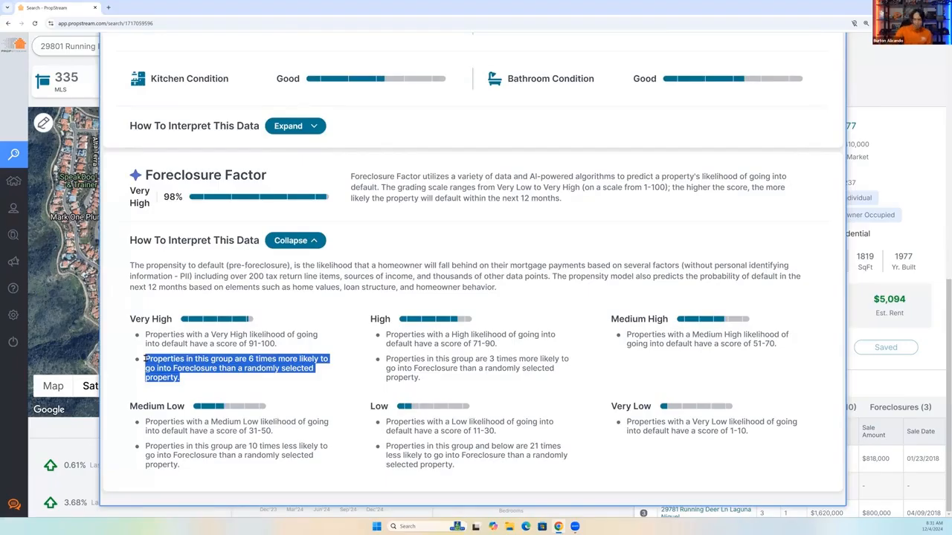
Review the property's pre-foreclosure, lien and MLS details.
scroll(339, 379, "up", 5)
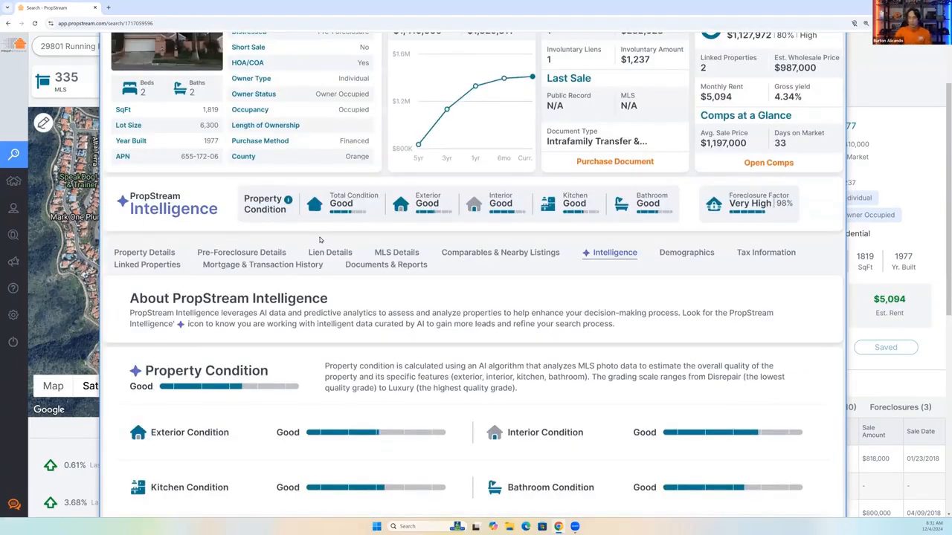
left_click(229, 253)
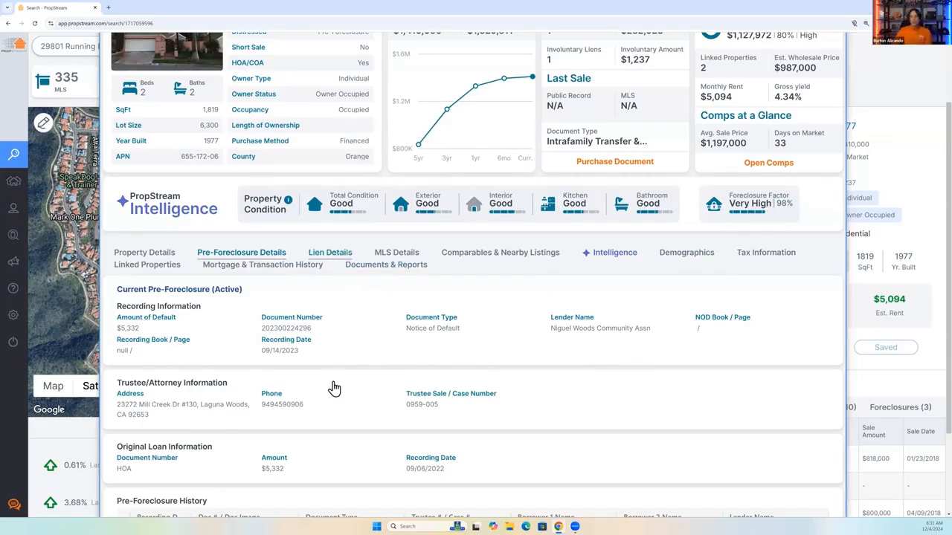
scroll(332, 387, "down", 1)
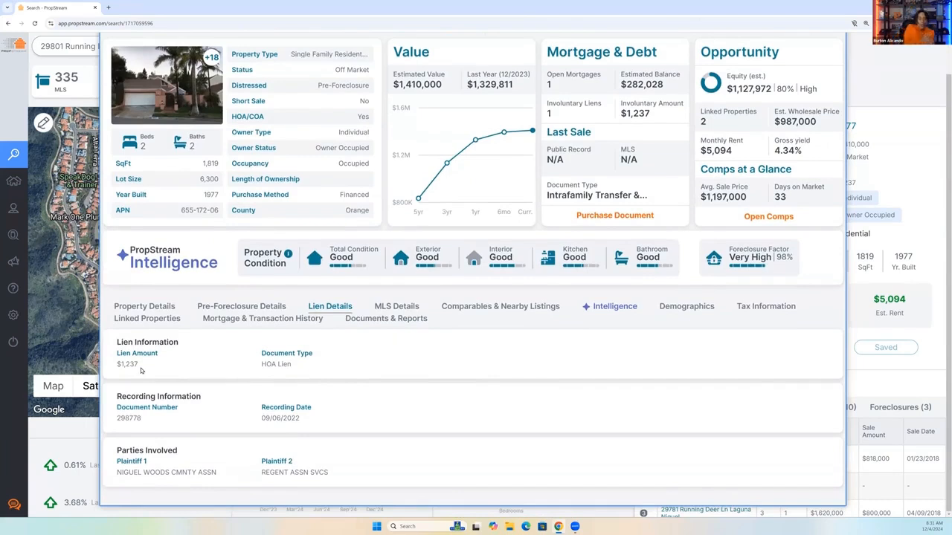
left_click(398, 308)
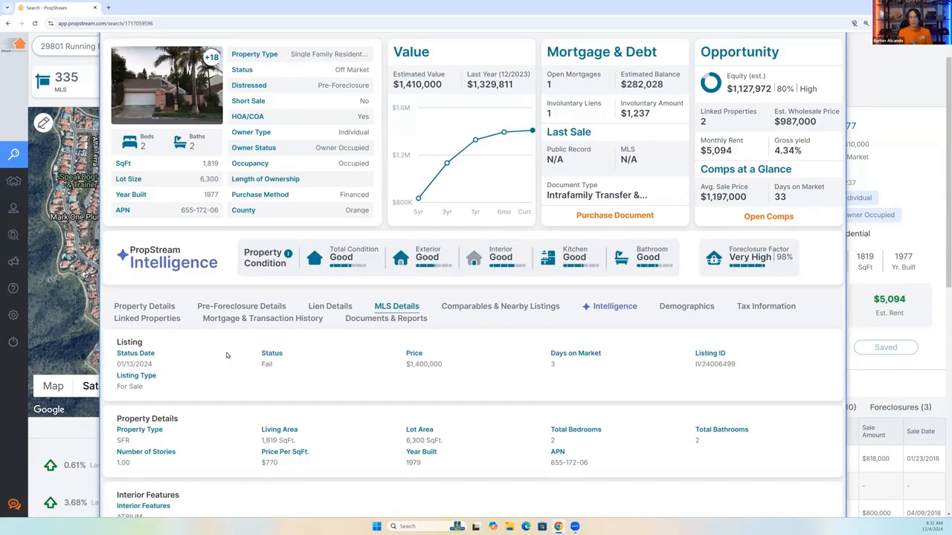
Return to the pre-foreclosure details to highlight the trustee/attorney information, and recheck the lien and MLS details.
left_click(242, 307)
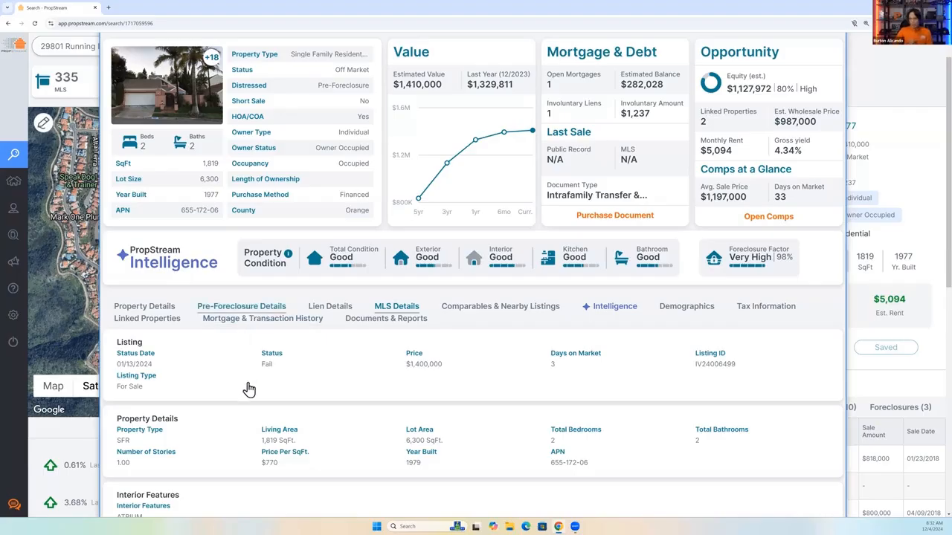
scroll(191, 421, "down", 1)
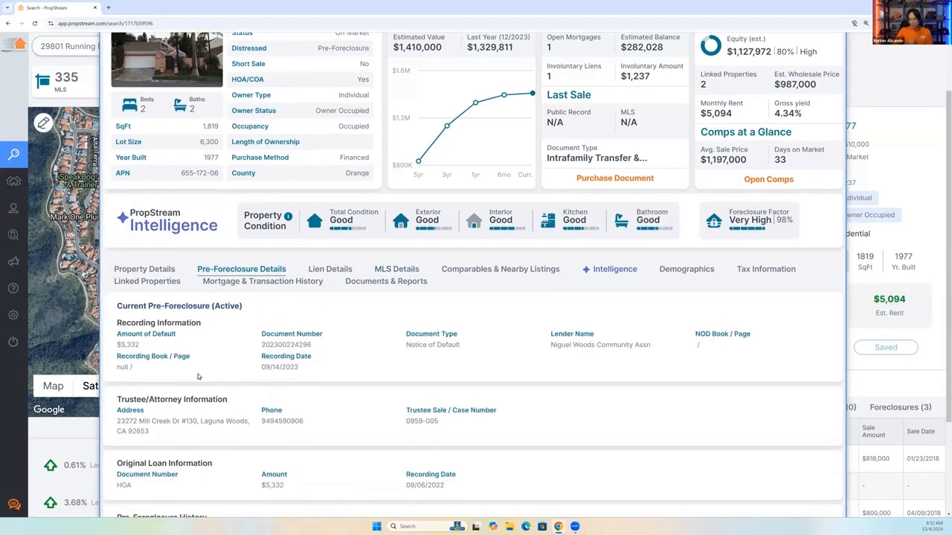
triple_click(408, 417)
left_click(130, 400, "shift")
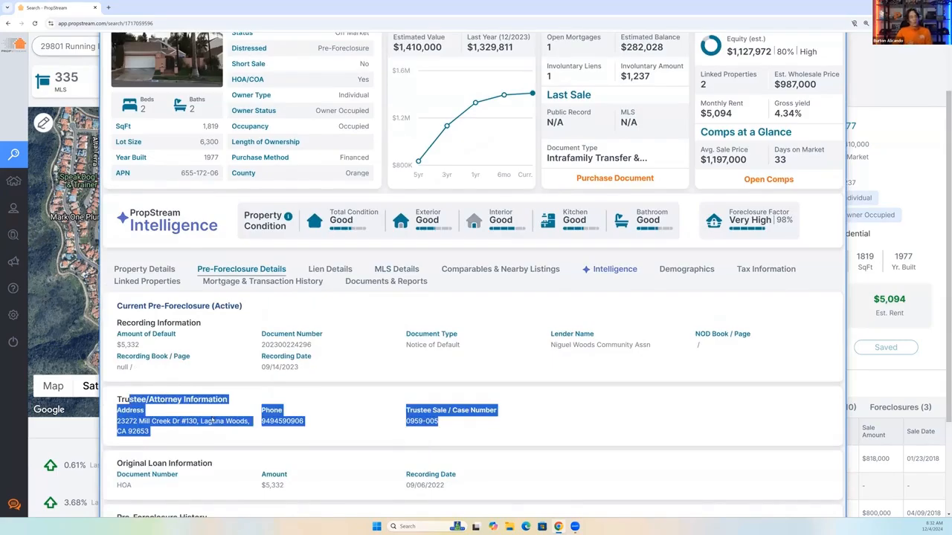
left_click(329, 269)
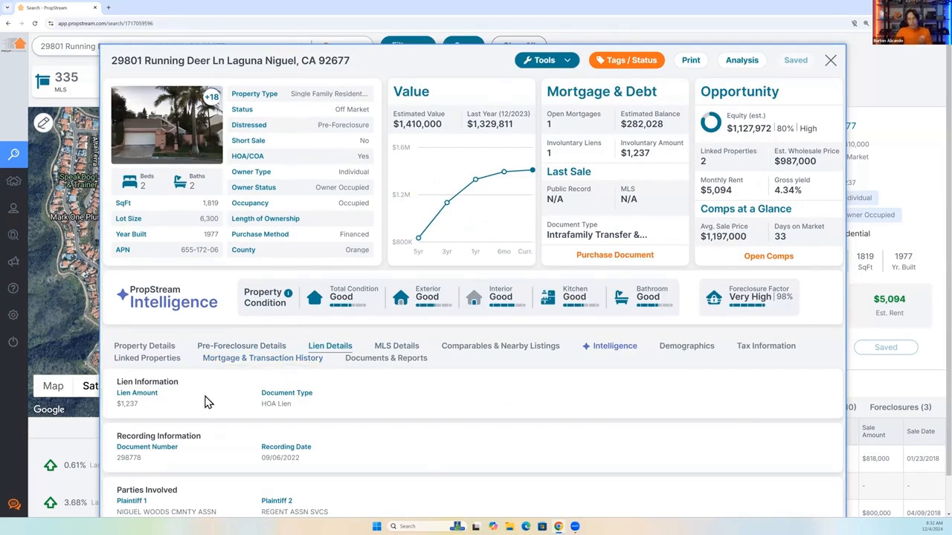
left_click(384, 347)
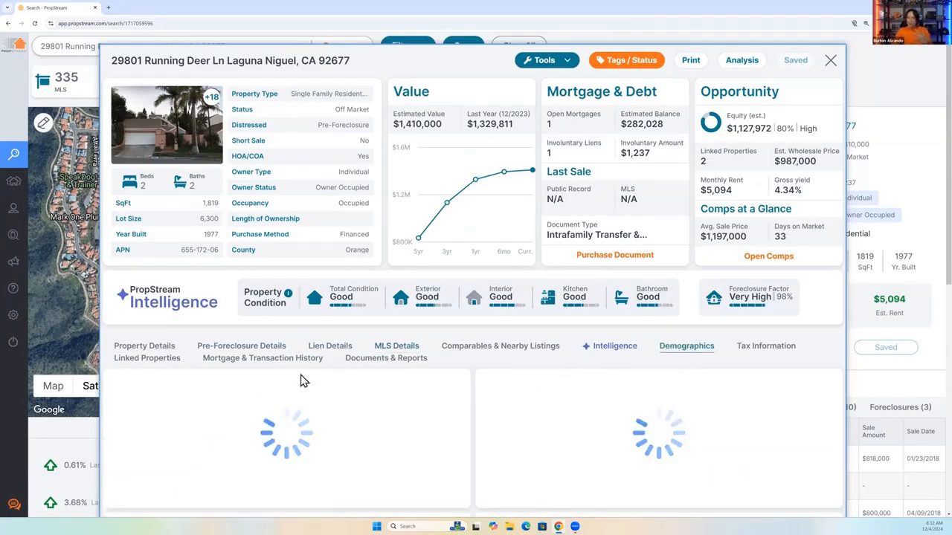
Look over the area demographics and highlight the property's Foreclosure Factor rating in the summary.
scroll(299, 381, "down", 2)
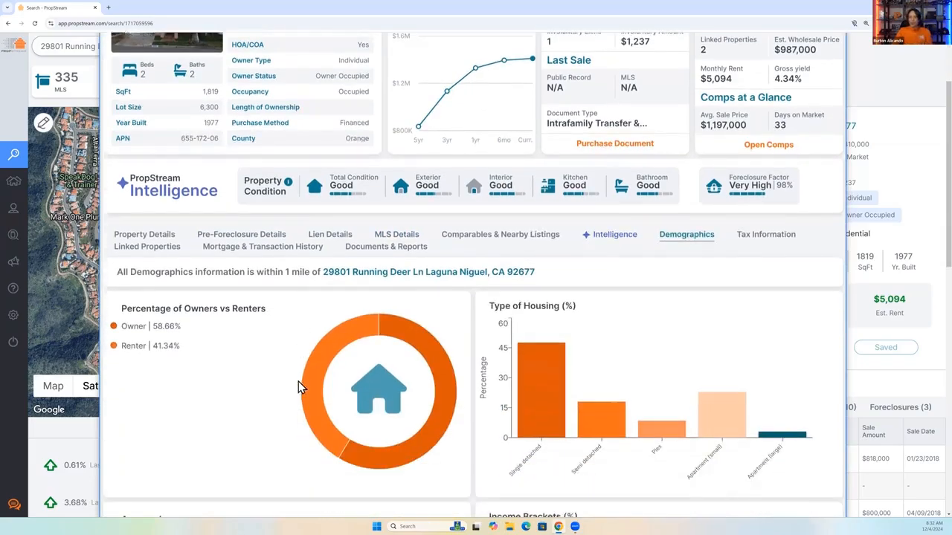
triple_click(727, 183)
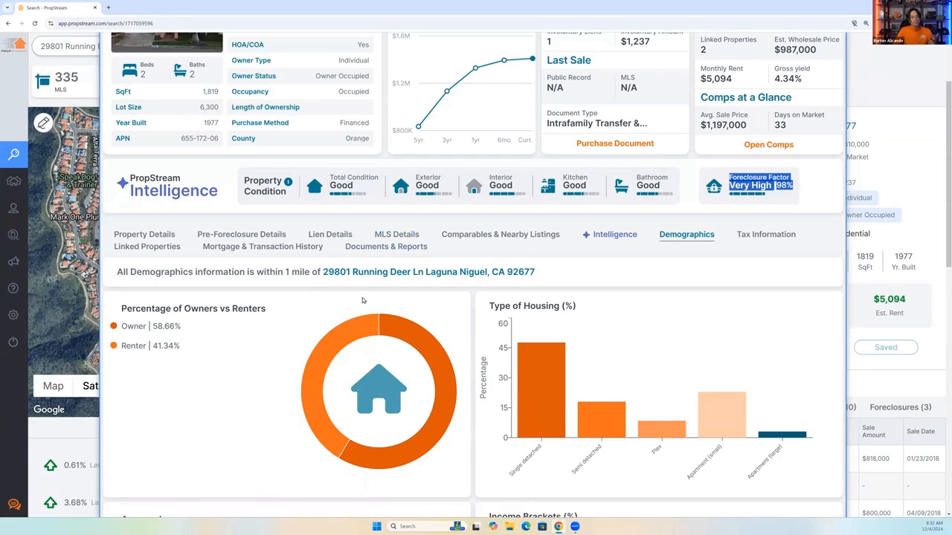
mouse_move(378, 324)
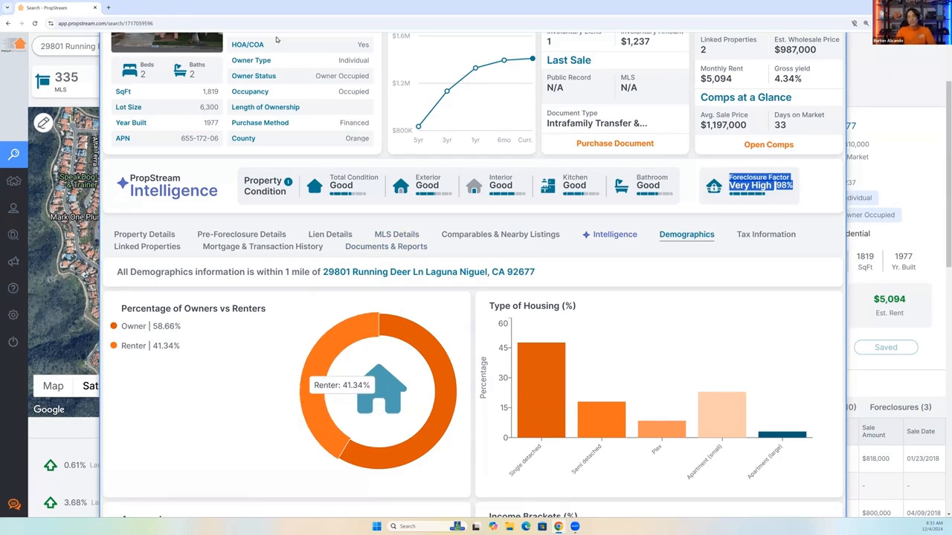
left_click(795, 194)
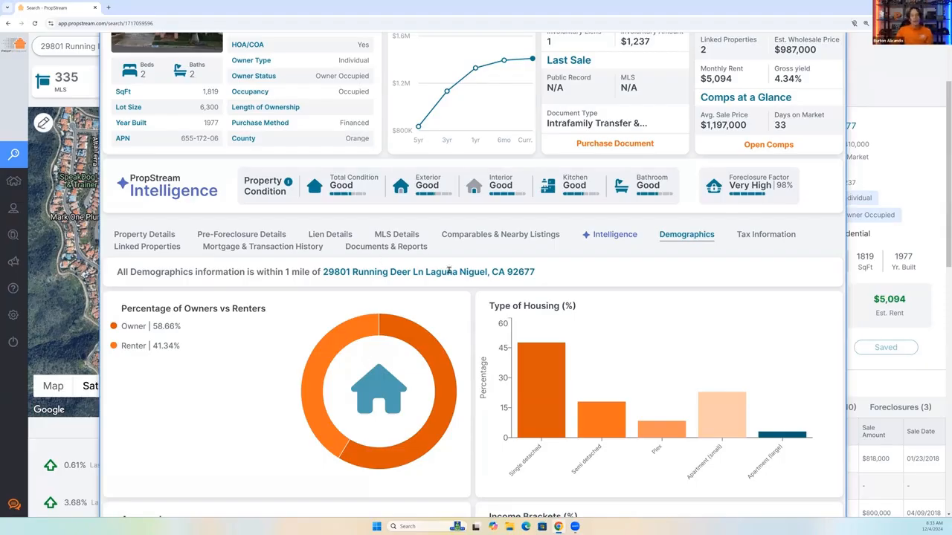
scroll(799, 253, "up", 1)
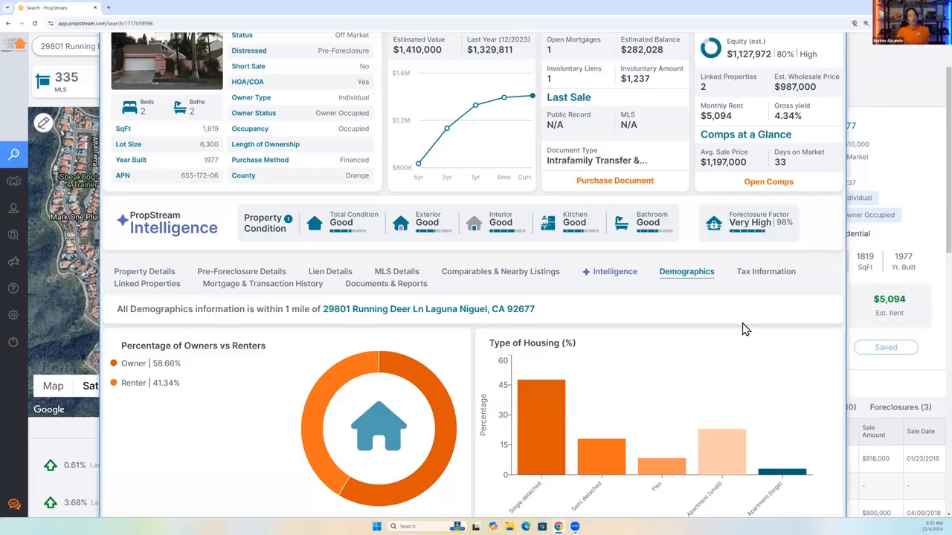
scroll(746, 330, "up", 1)
scroll(433, 62, "up", 2)
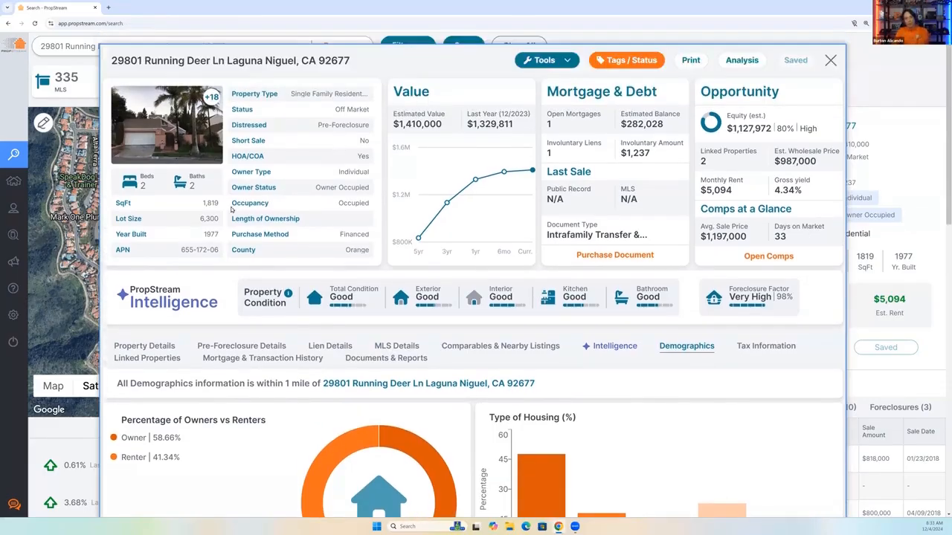
Leave the property details and set the minimum Foreclosure Factor in the PropStream Intelligence filters to High.
left_click(88, 115)
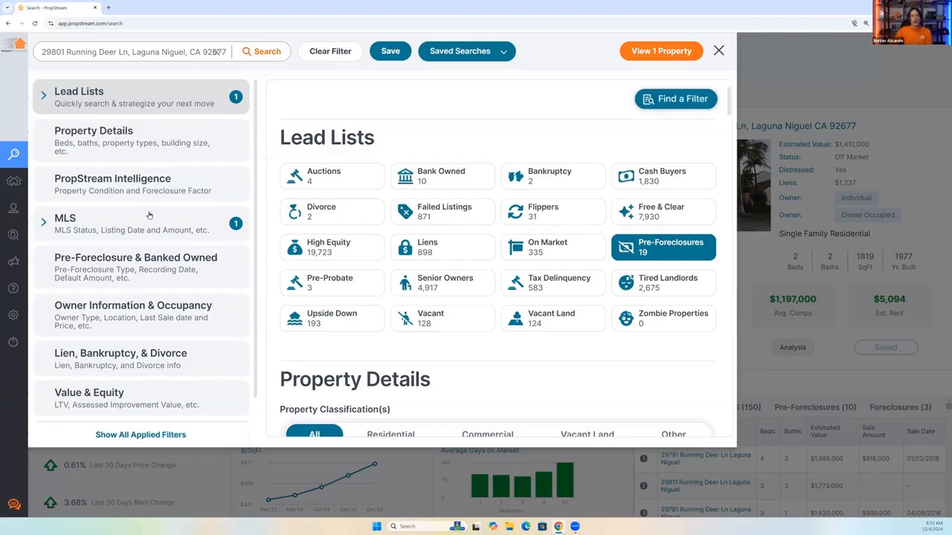
left_click(116, 189)
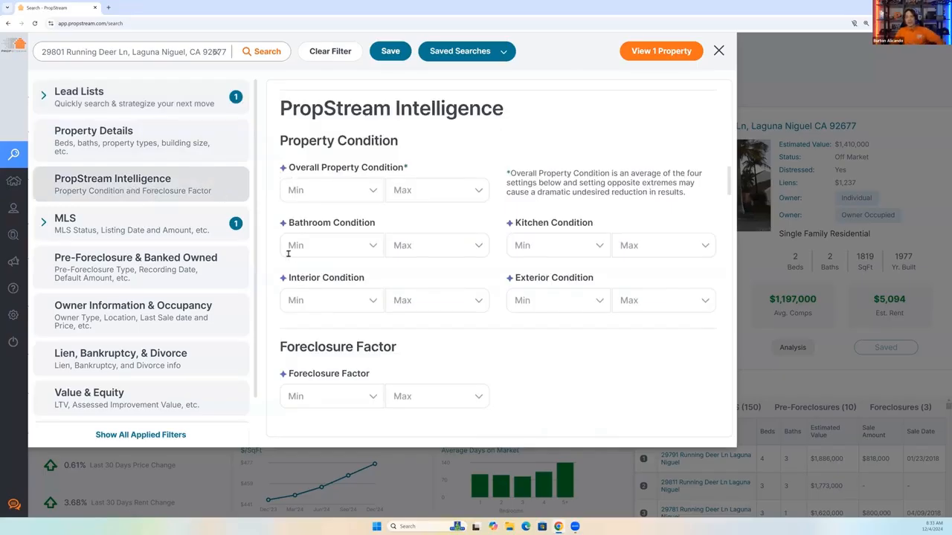
left_click(318, 397)
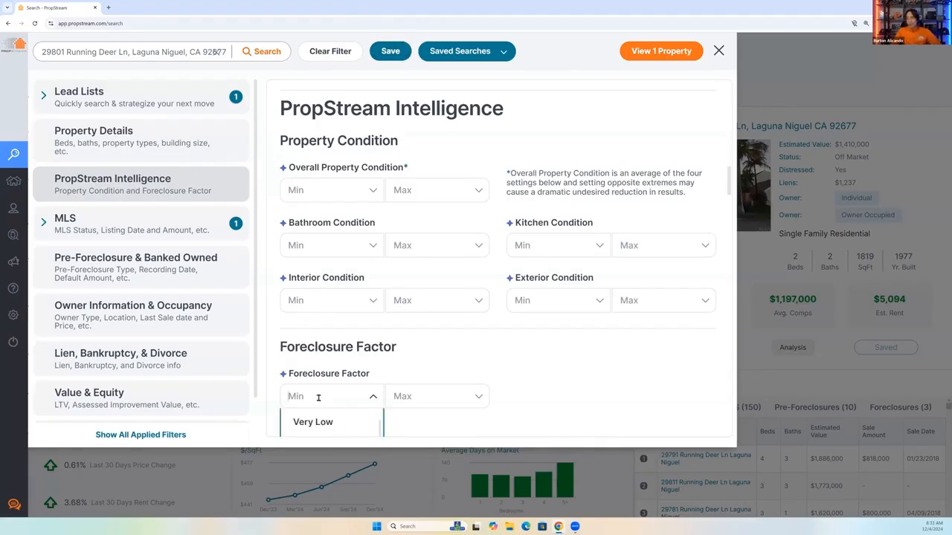
scroll(318, 397, "down", 2)
scroll(313, 355, "down", 1)
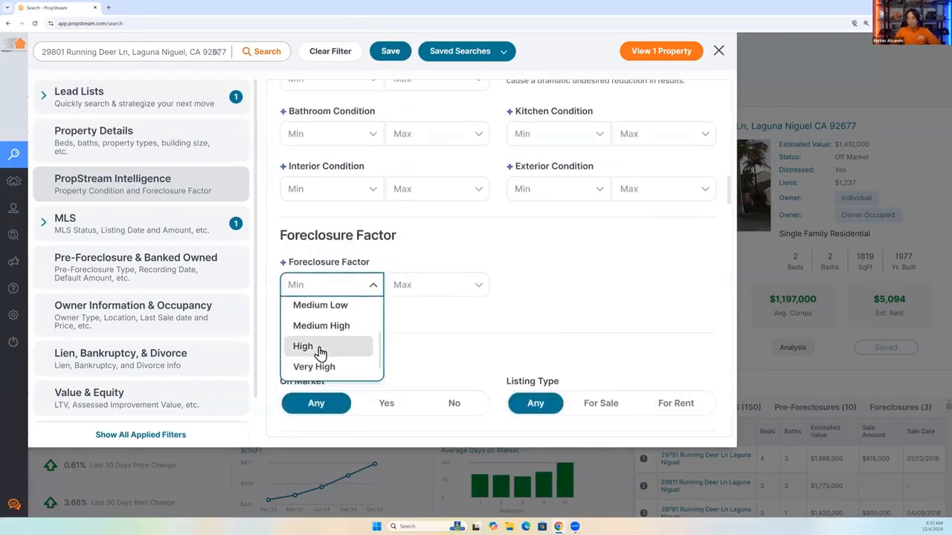
left_click(320, 348)
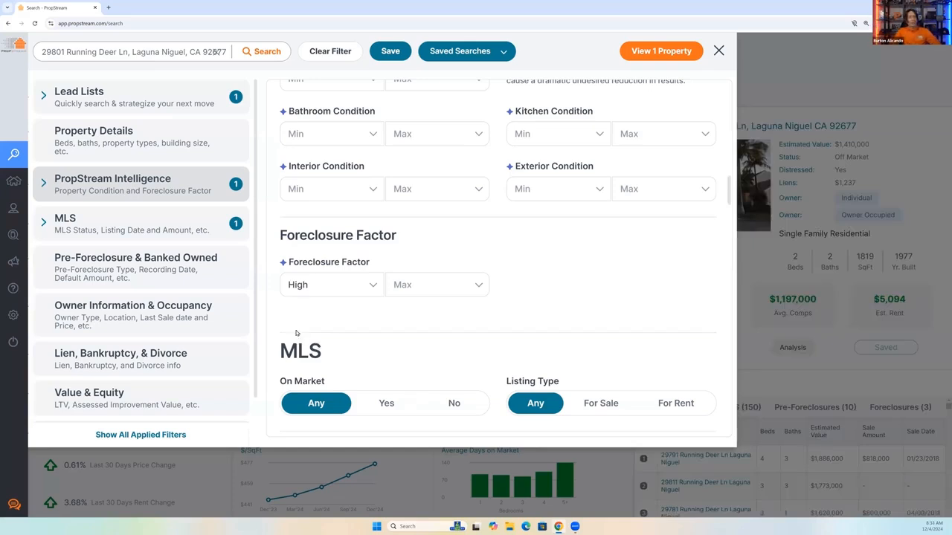
Review the Property Condition and Foreclosure Factor filter options, highlighting the PropStream Intelligence section heading.
scroll(431, 174, "up", 2)
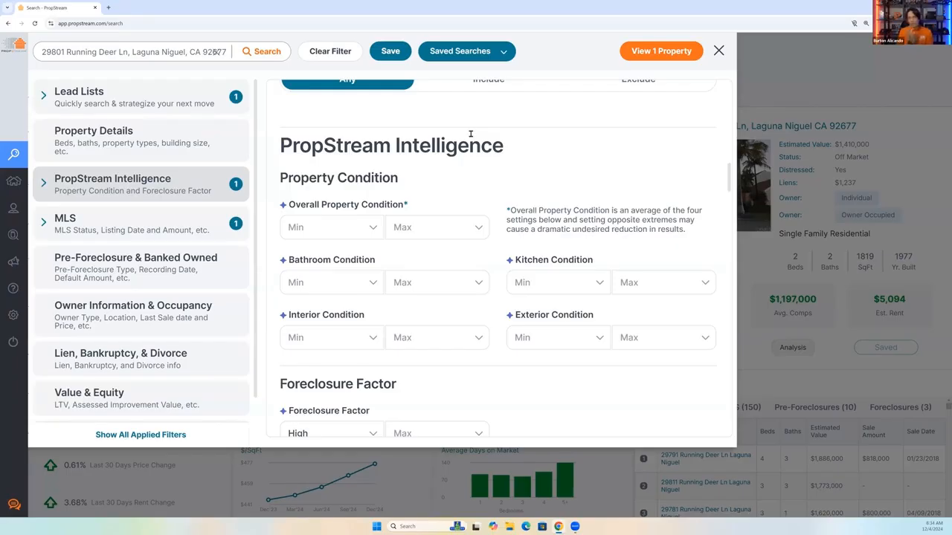
left_click_drag(513, 151, 281, 158)
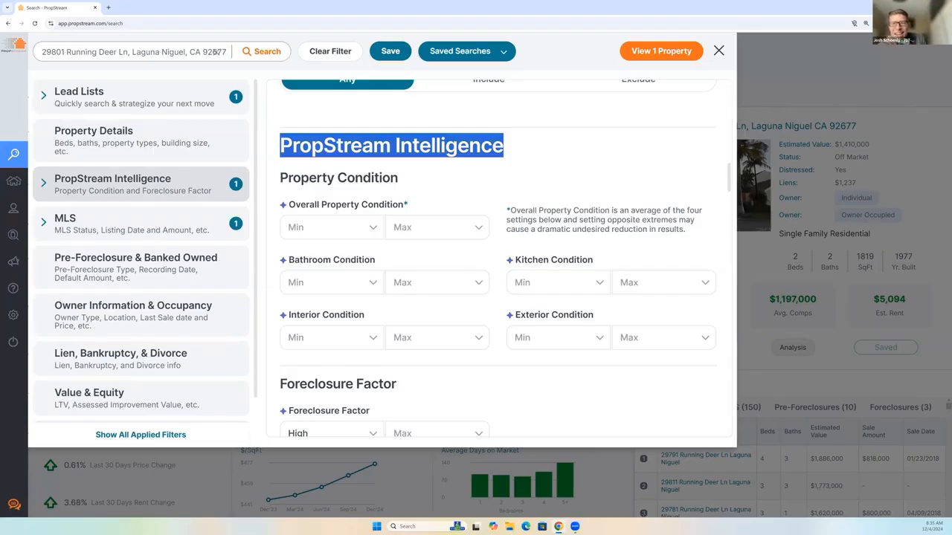
scroll(315, 350, "down", 1)
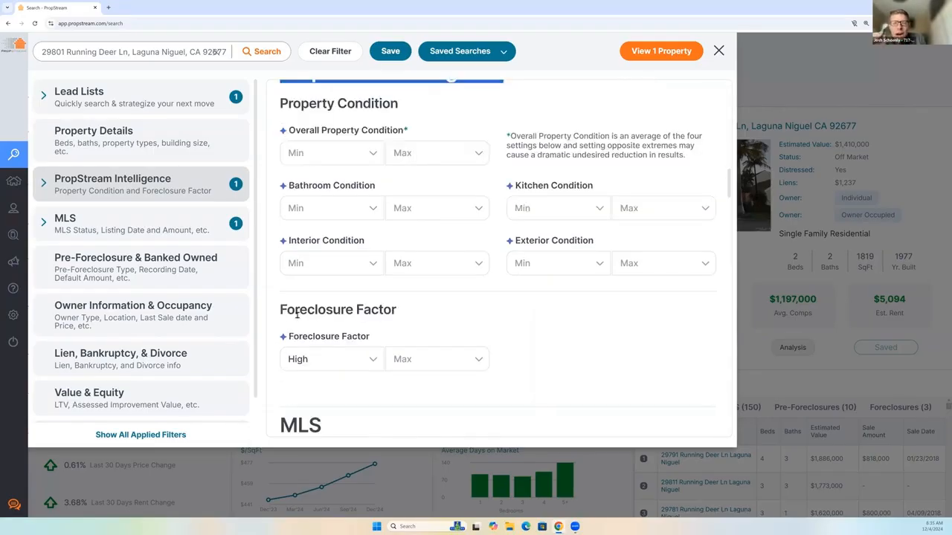
left_click_drag(297, 314, 409, 324)
left_click(407, 324)
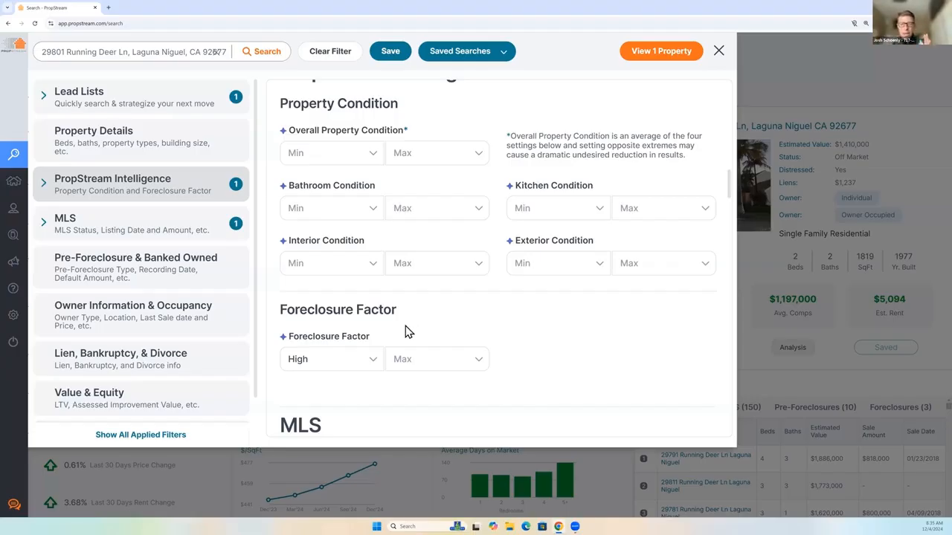
Clear all applied search filters and return to the map of the Laguna Niguel property.
left_click(330, 54)
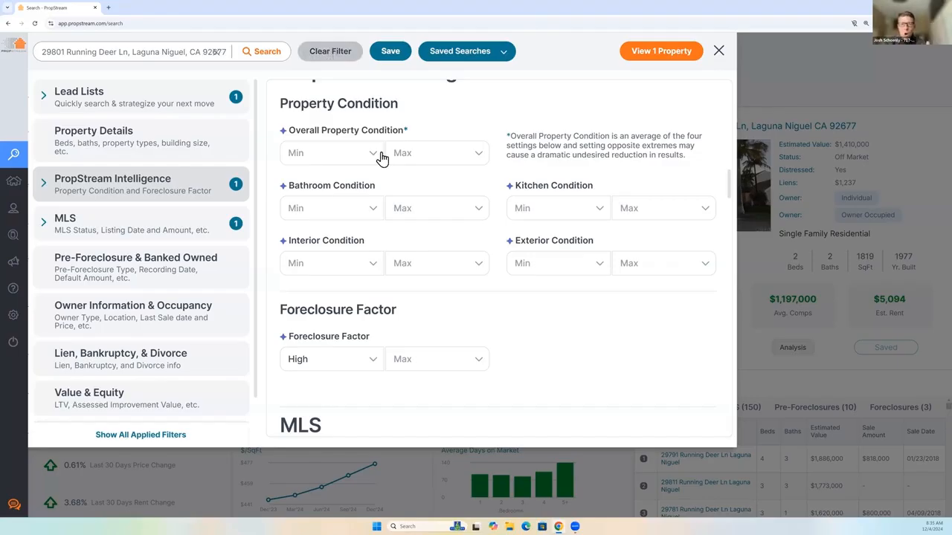
left_click(718, 51)
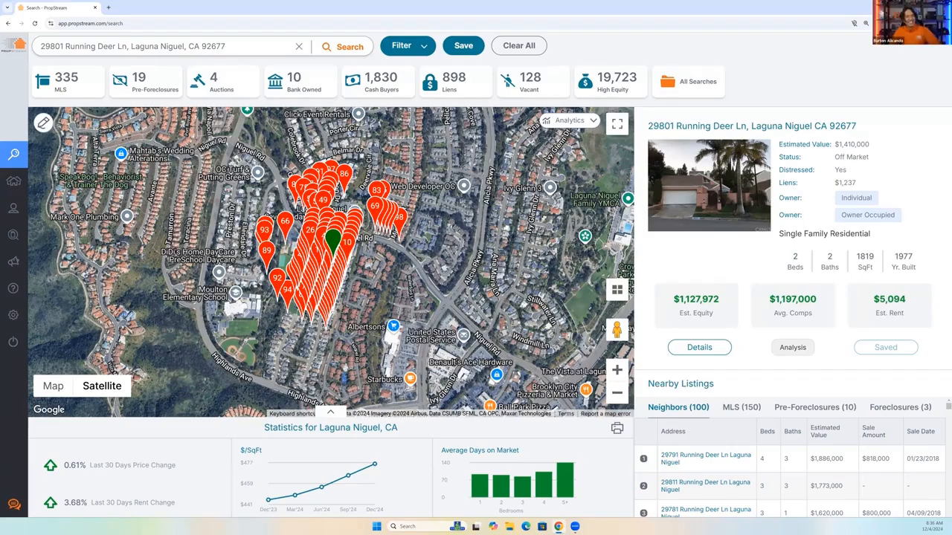
mouse_move(23, 207)
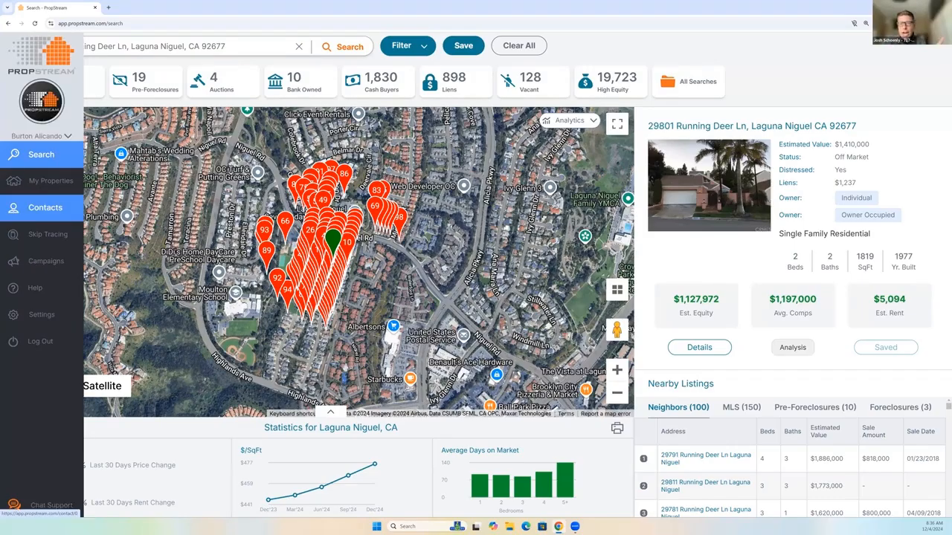
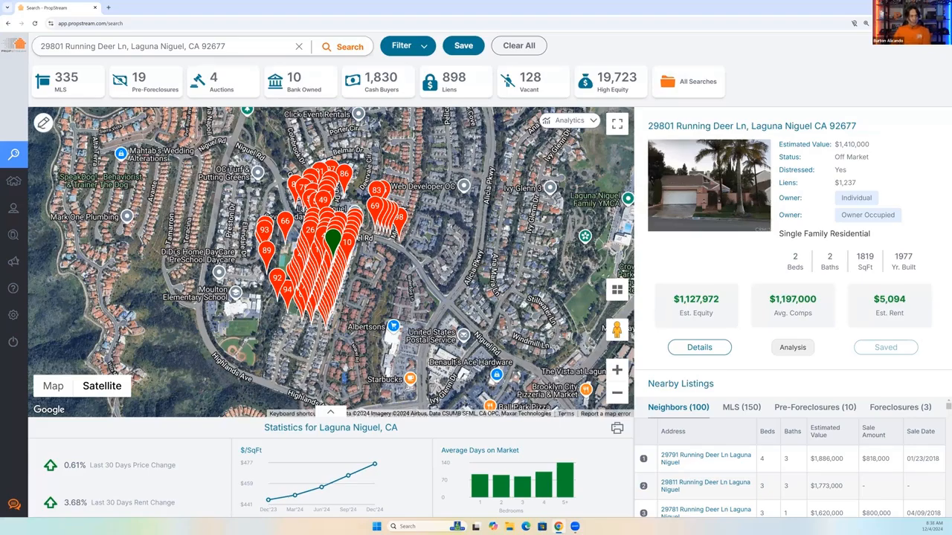
Switch the search location to Cincinnati, OH, and set the On Market option in the MLS filters to Yes.
left_click(299, 47)
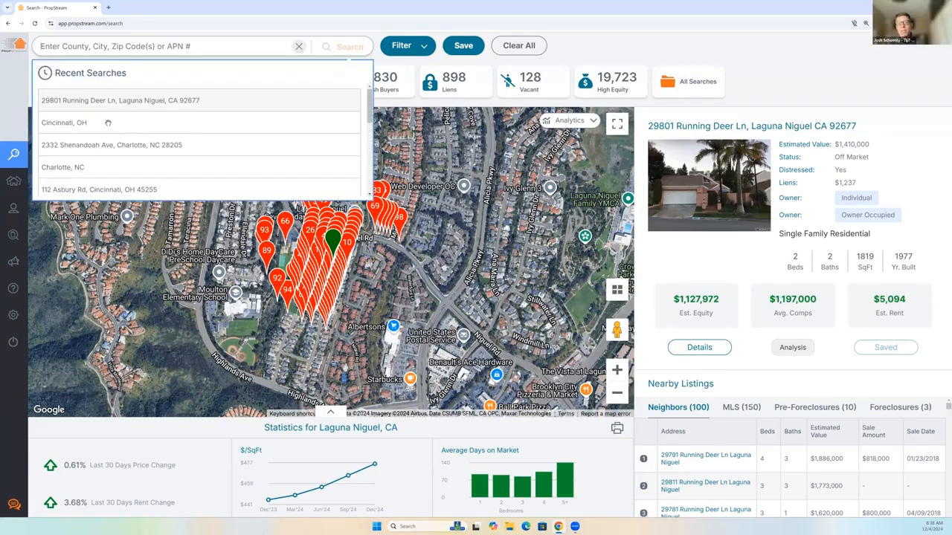
left_click(108, 123)
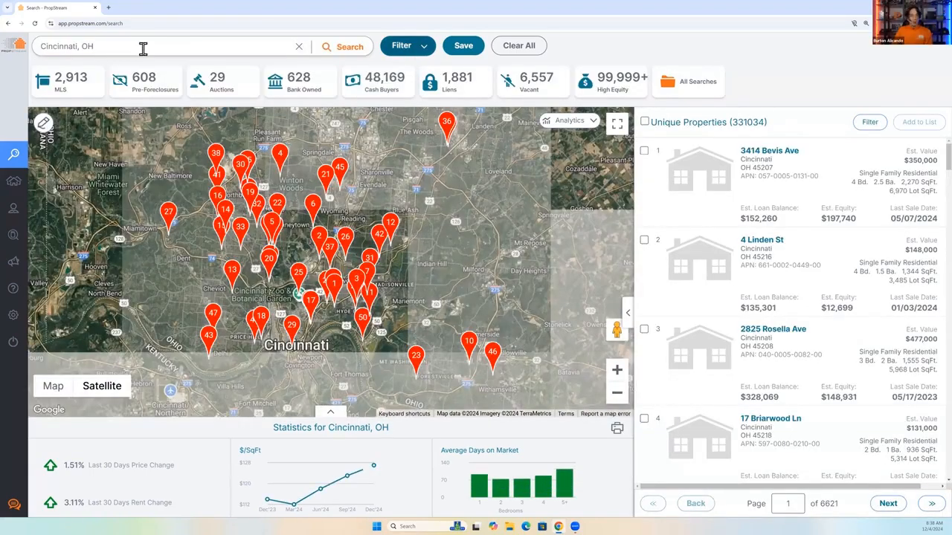
left_click(412, 49)
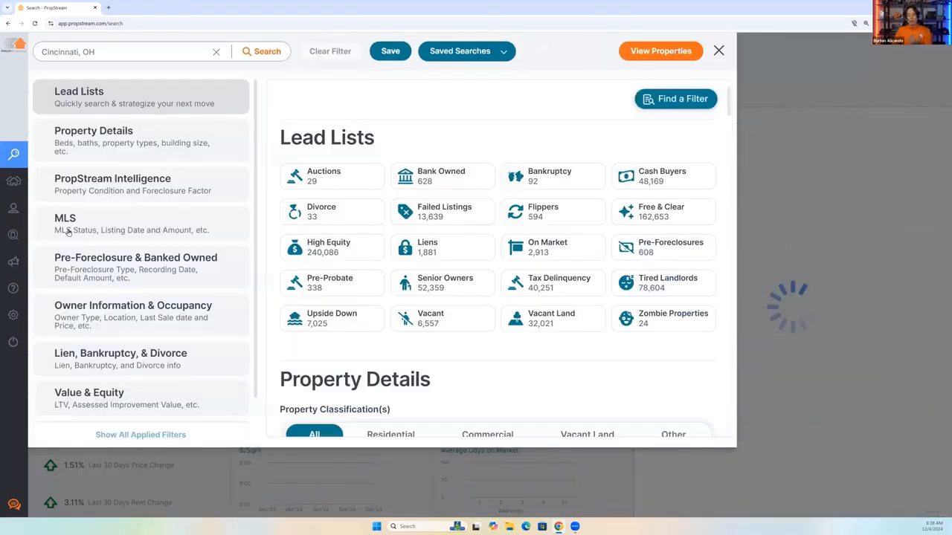
left_click(75, 232)
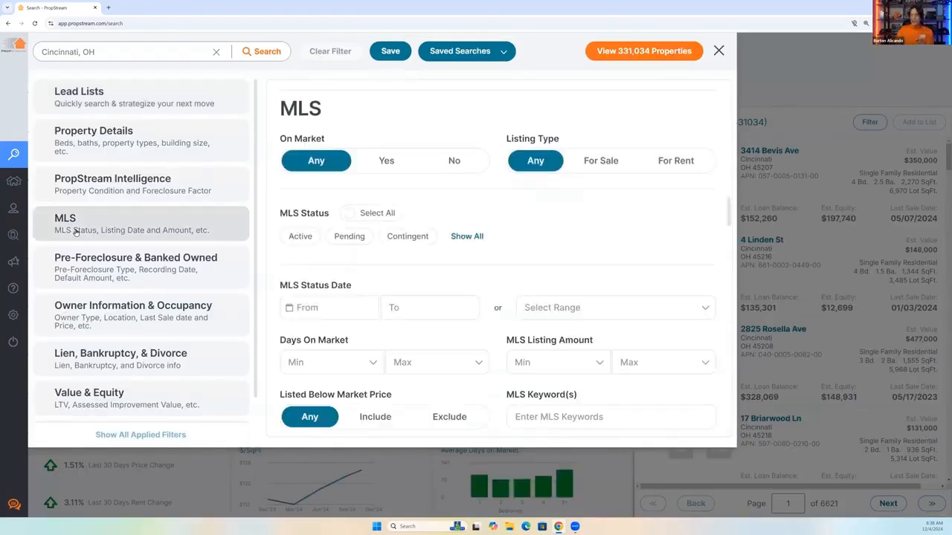
scroll(539, 379, "down", 1)
left_click(530, 377)
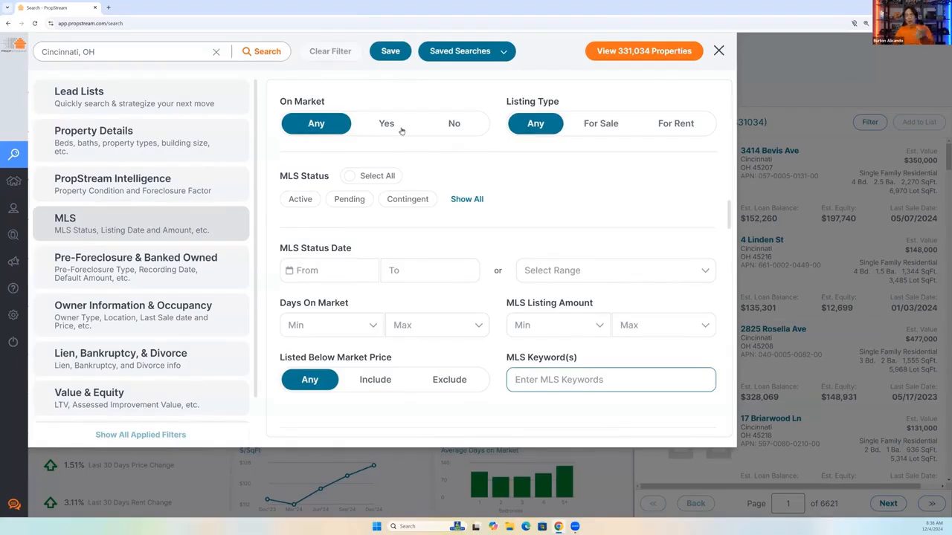
left_click(402, 131)
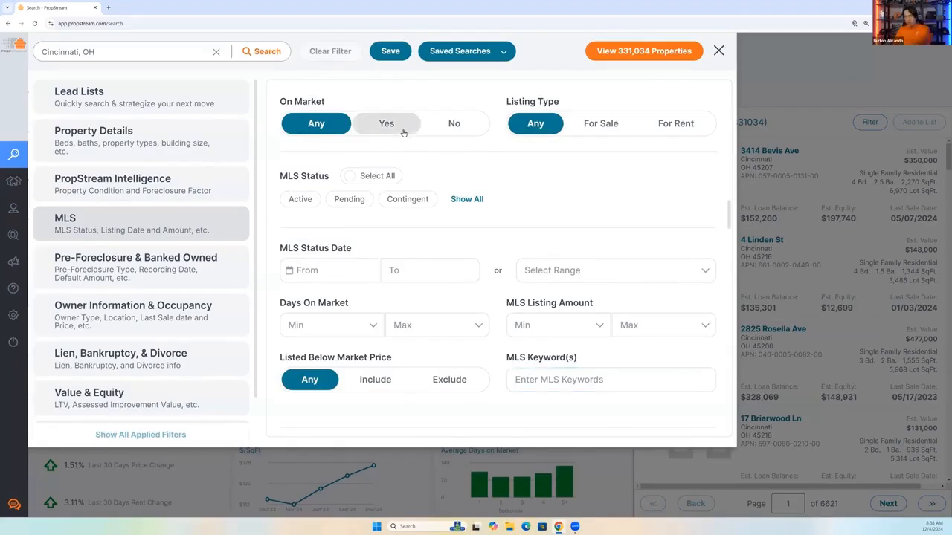
Add the MLS keyword "Good deals" and view the matching properties.
left_click(547, 376)
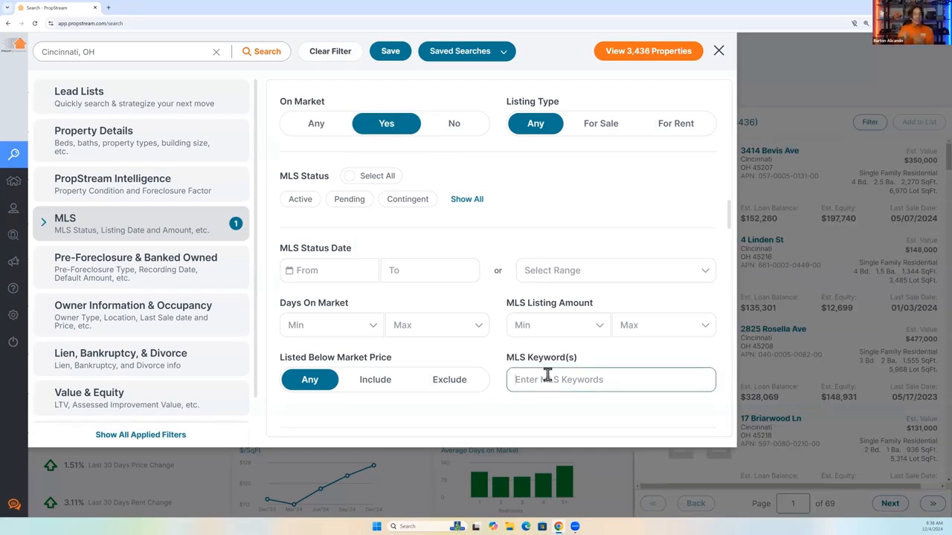
type("Good deals")
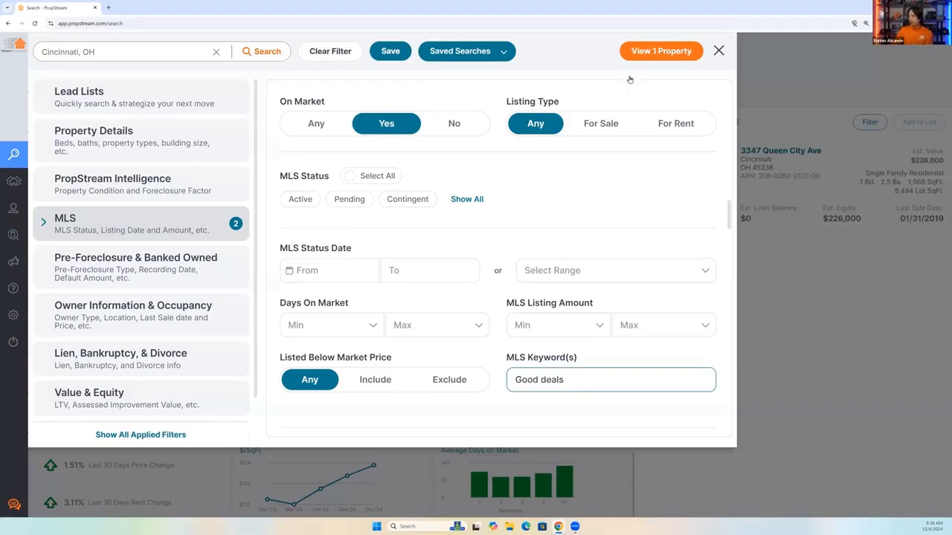
left_click(669, 51)
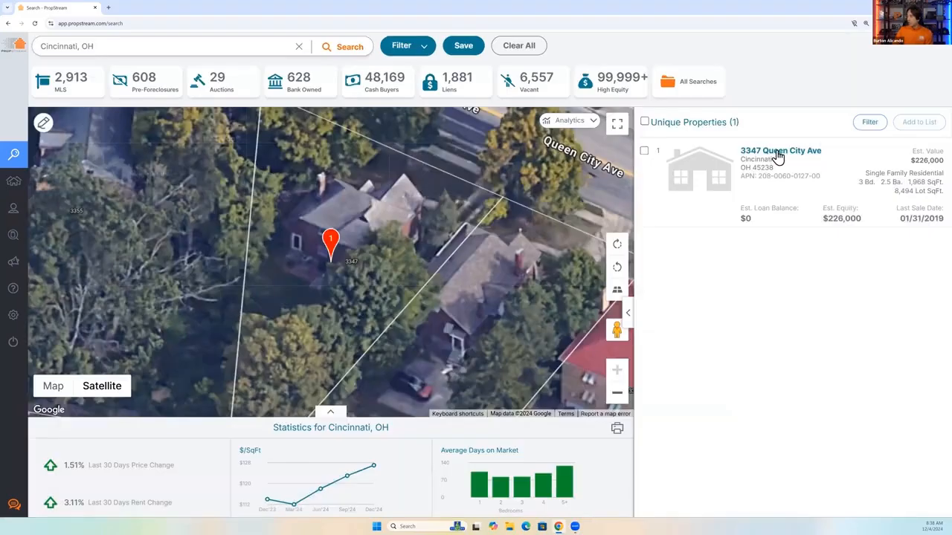
left_click(778, 155)
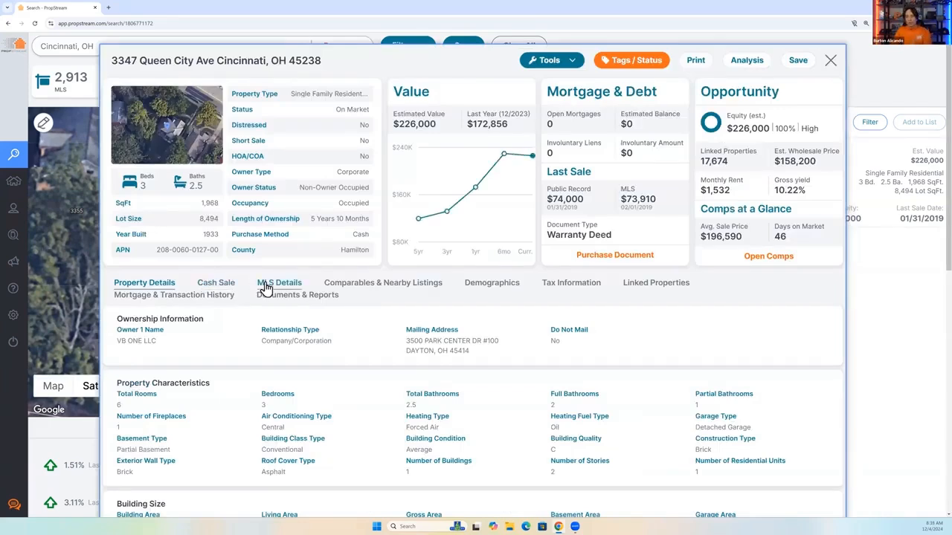
left_click(265, 289)
scroll(286, 364, "down", 1)
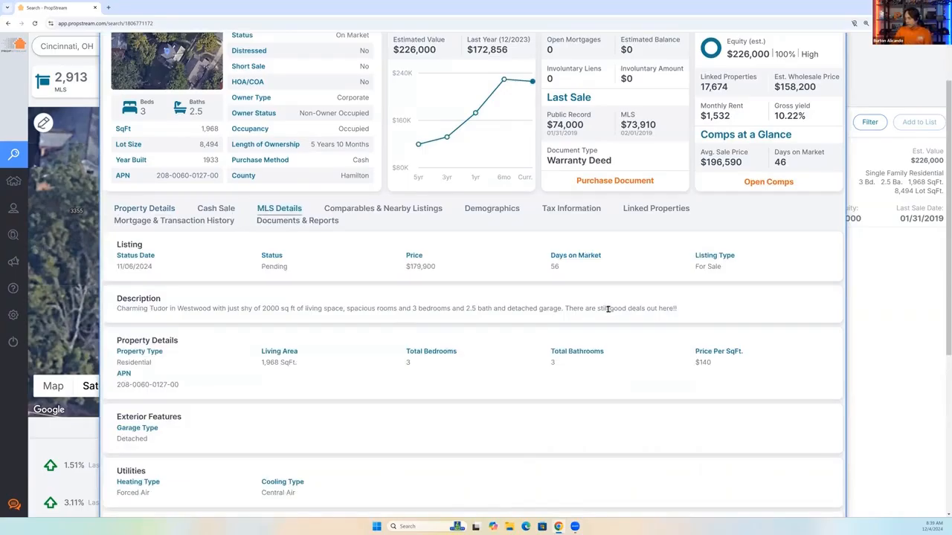
left_click_drag(609, 309, 645, 308)
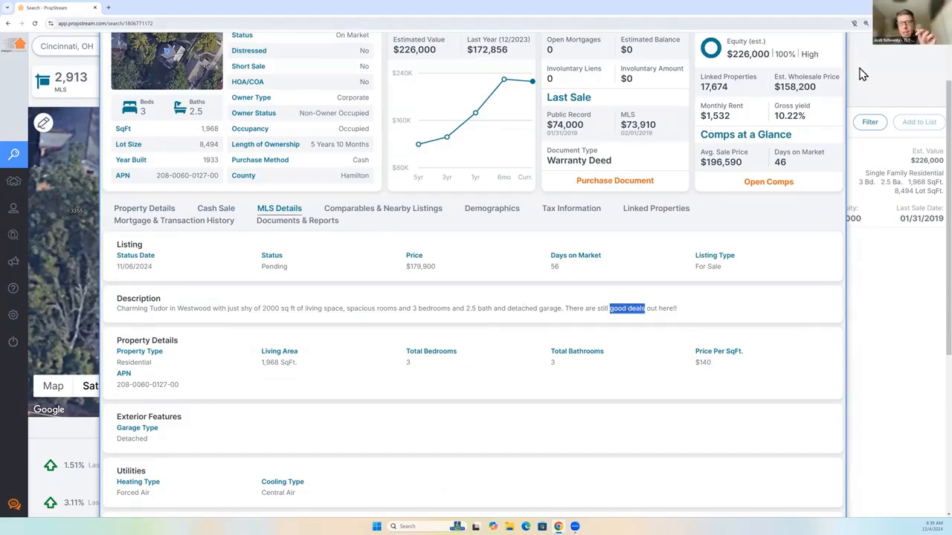
scroll(847, 71, "up", 1)
left_click(832, 61)
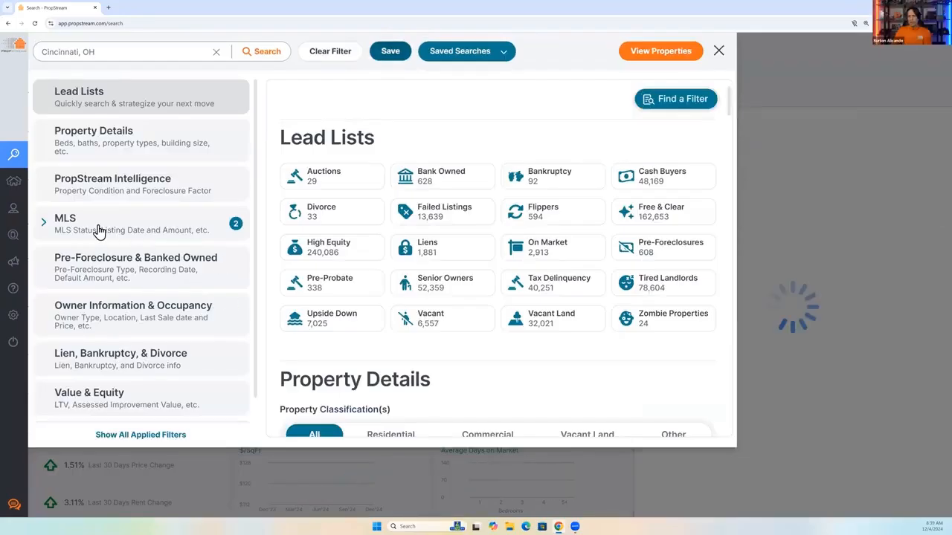
Return to the MLS filters and replace the MLS keyword with "Needs TLC".
left_click(112, 226)
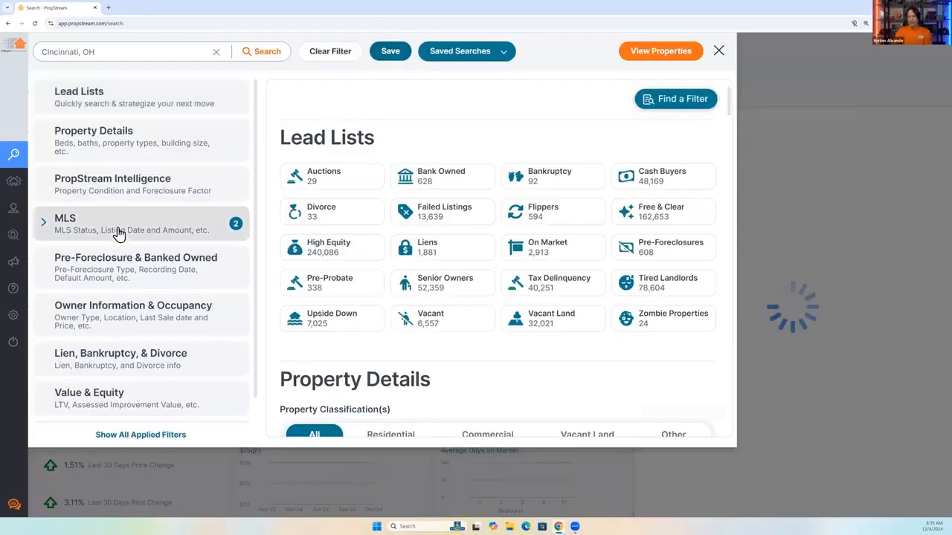
left_click_drag(632, 417, 505, 419)
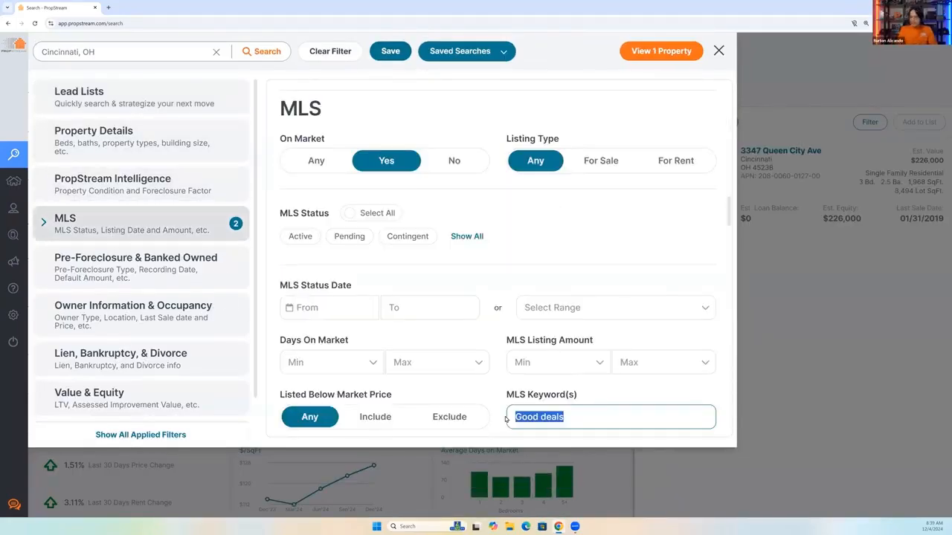
type("Needs TLCS")
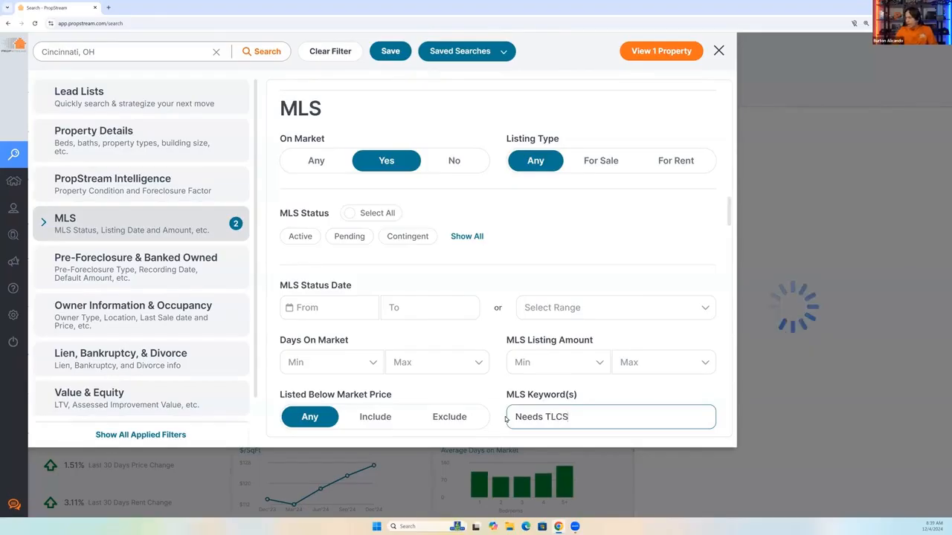
key("BackSpace")
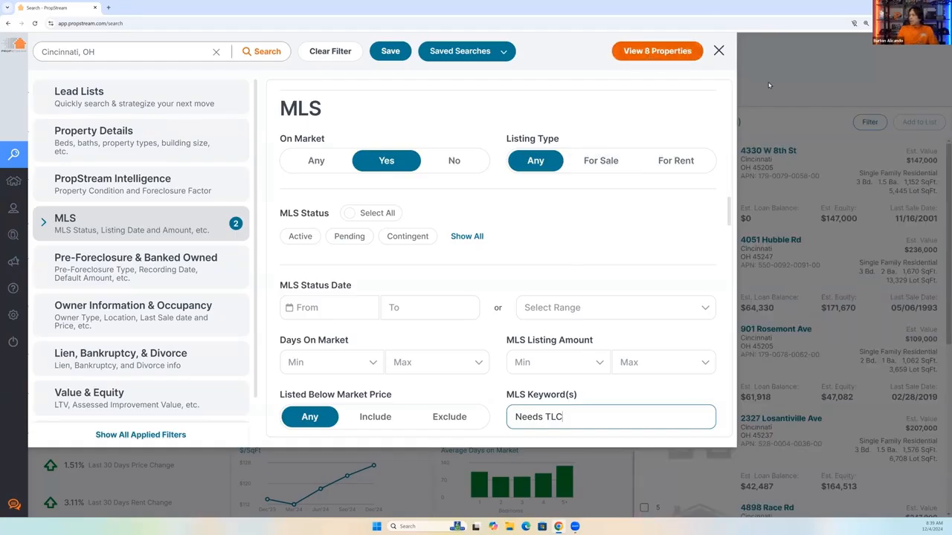
Clear the MLS keyword and highlight the On Market filter heading.
triple_click(569, 433)
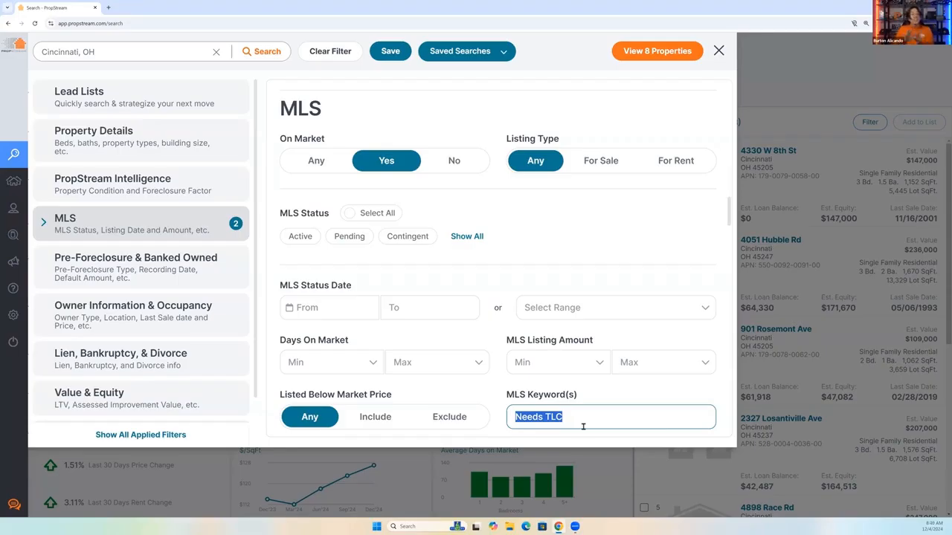
key("BackSpace")
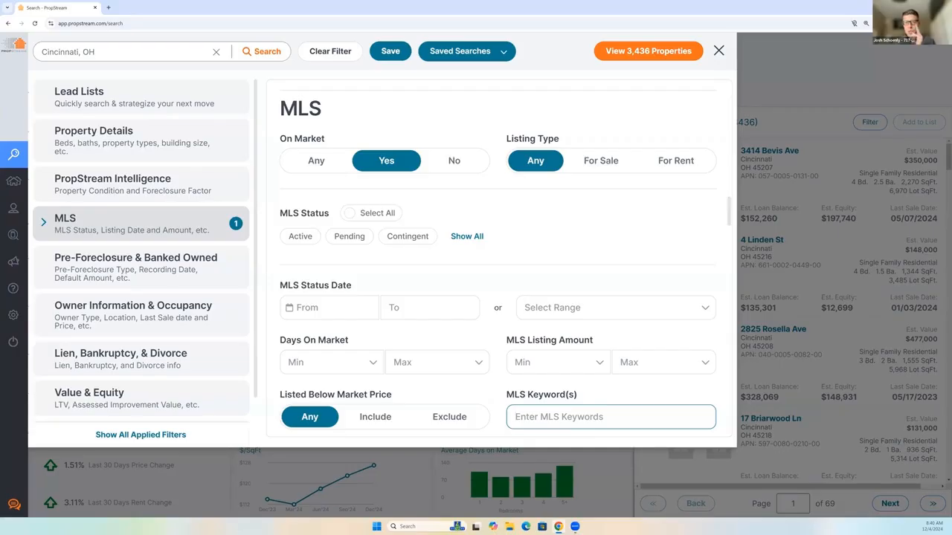
scroll(511, 276, "down", 1)
scroll(511, 276, "down", 2)
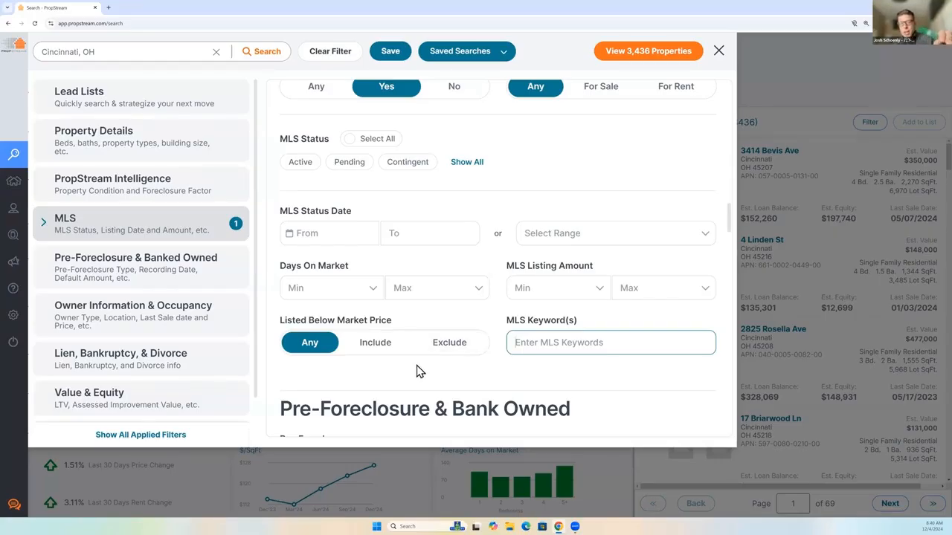
scroll(365, 130, "up", 2)
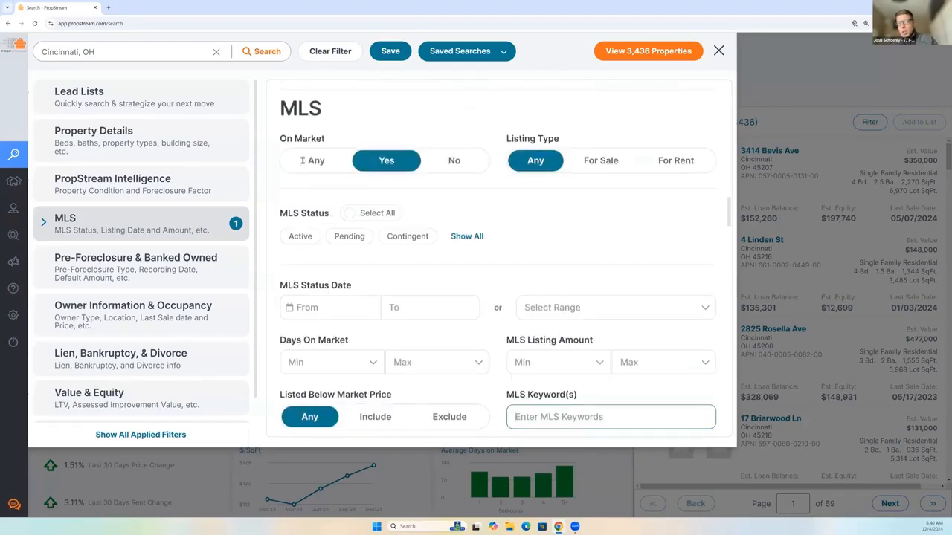
left_click_drag(282, 137, 326, 139)
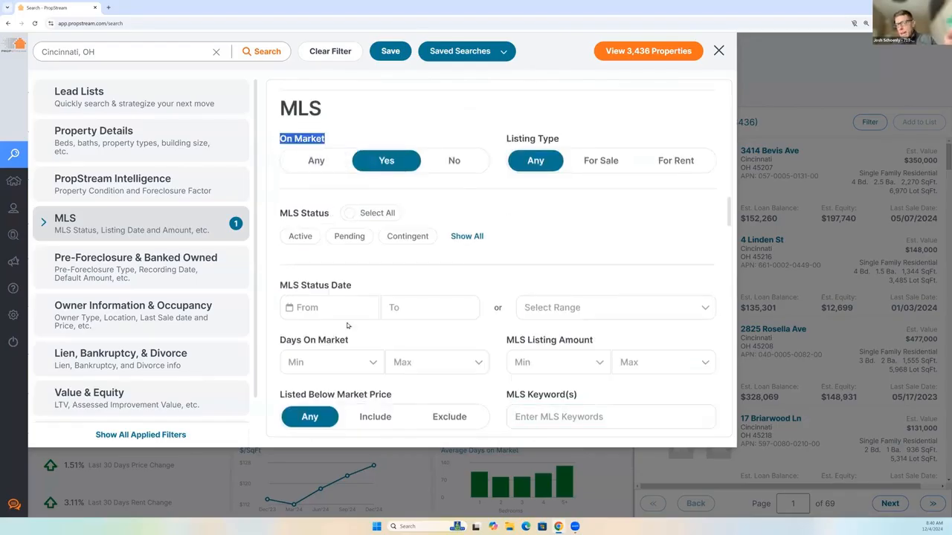
Highlight the Days On Market filter heading and set its minimum to 45.
scroll(300, 347, "down", 1)
left_click_drag(279, 266, 332, 286)
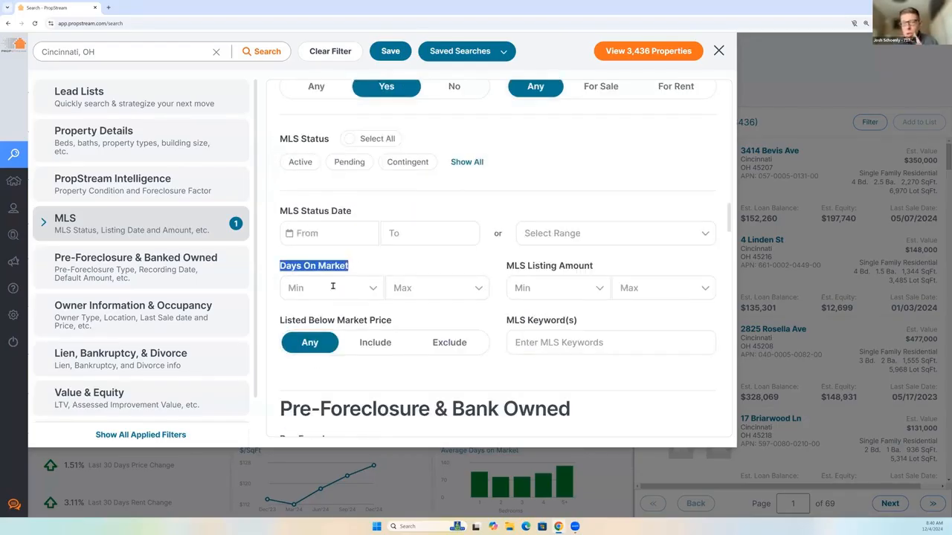
left_click(332, 288)
type("45")
key("Return")
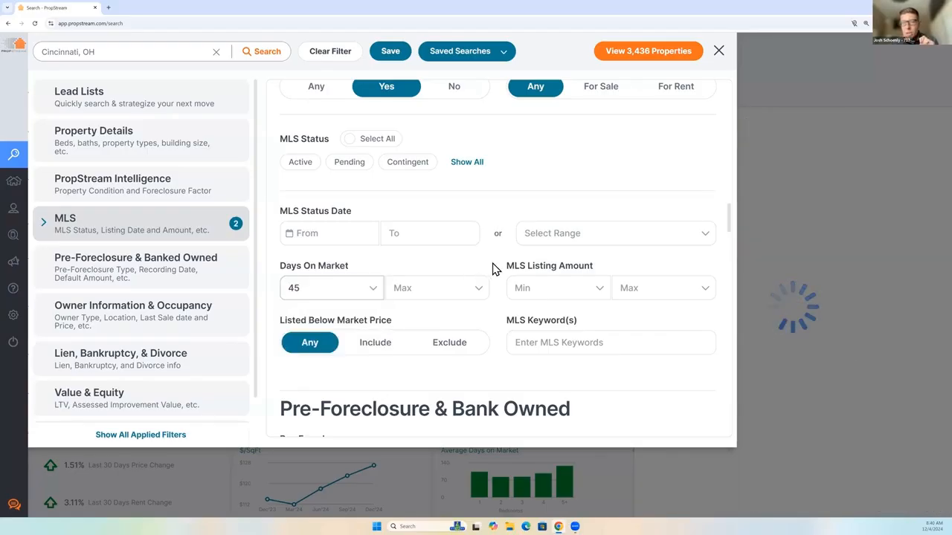
Limit the mortgage loan types to FHA and VA, recheck the MLS filters, and return to the filtered property map.
scroll(171, 310, "down", 1)
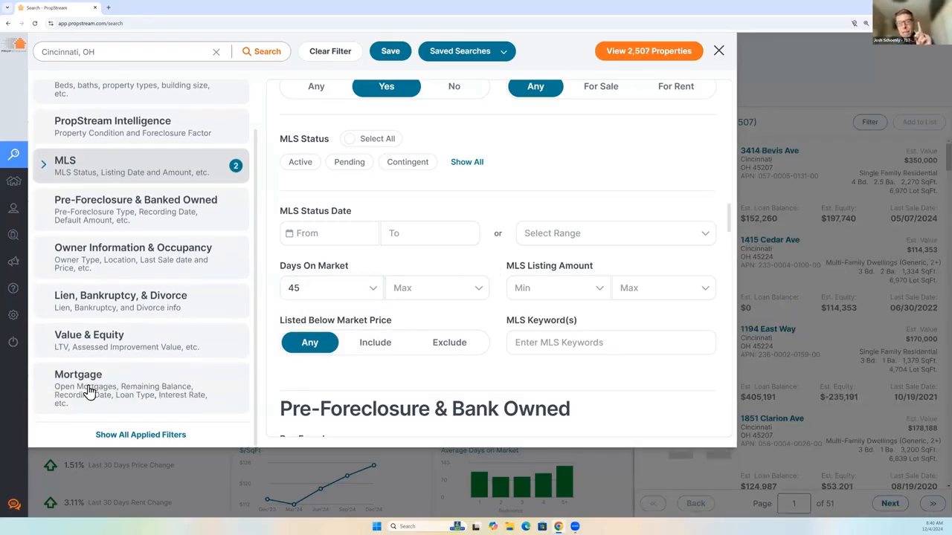
left_click(148, 388)
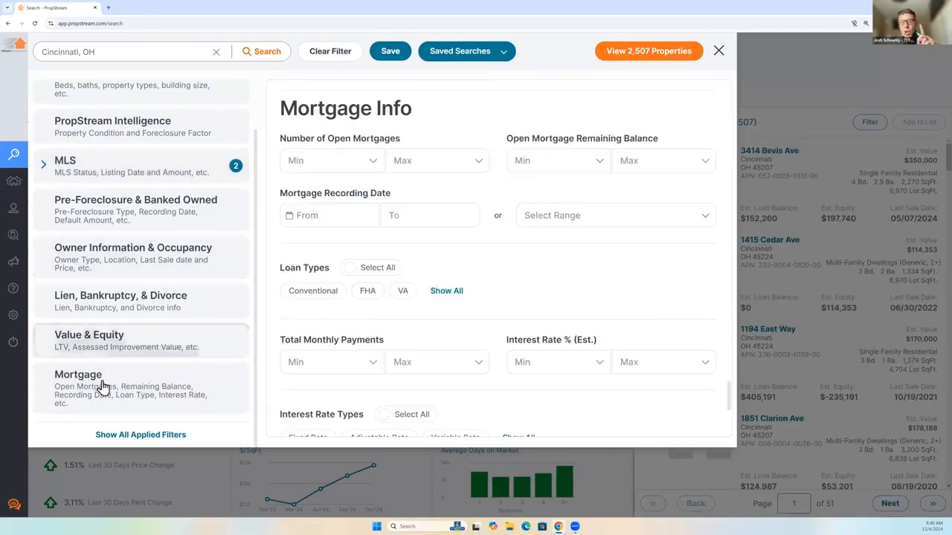
left_click(449, 291)
left_click(367, 292)
left_click(403, 294)
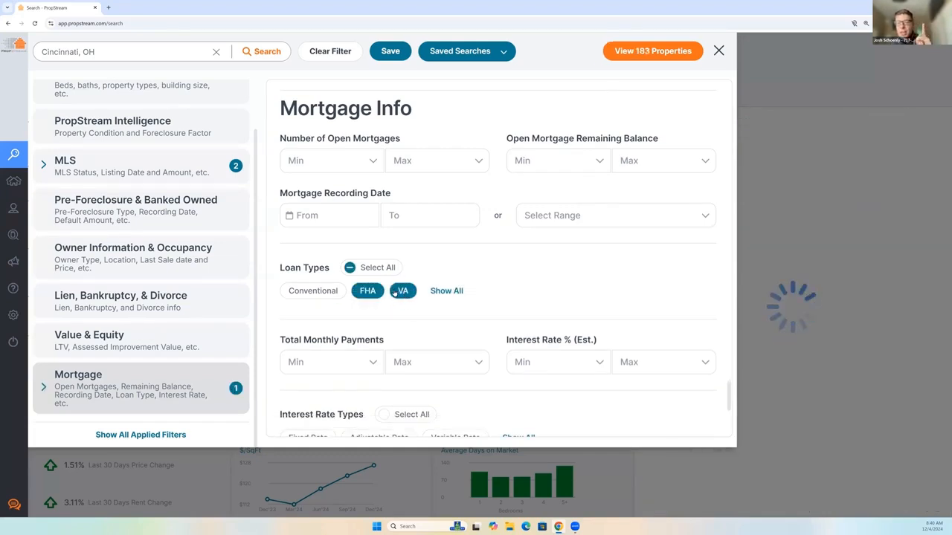
left_click(73, 162)
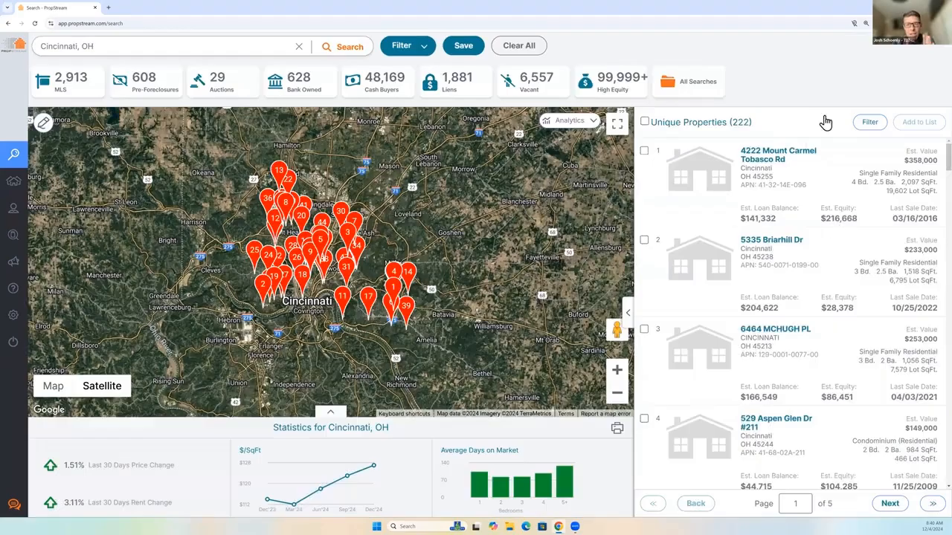
left_click(746, 364)
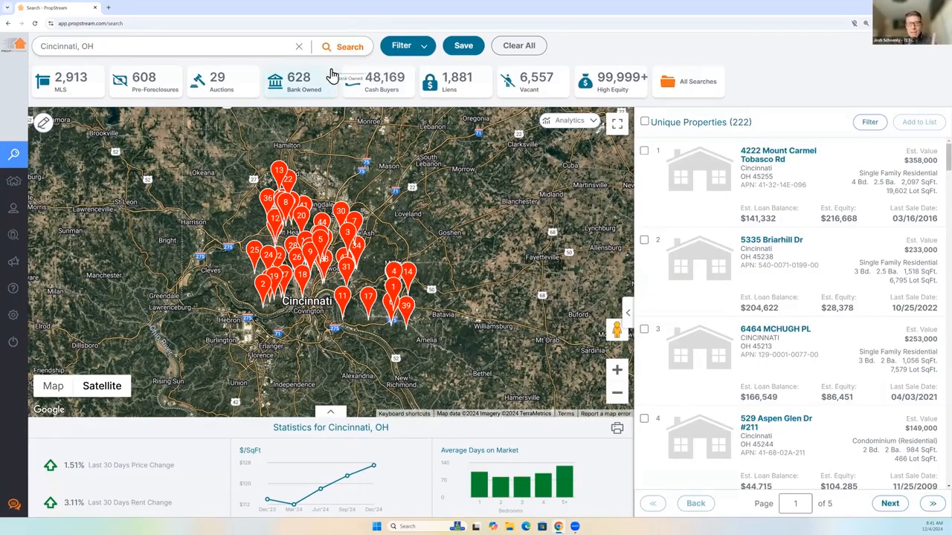
Return to the MLS filters and highlight the Listed Below Market Price heading.
left_click(407, 49)
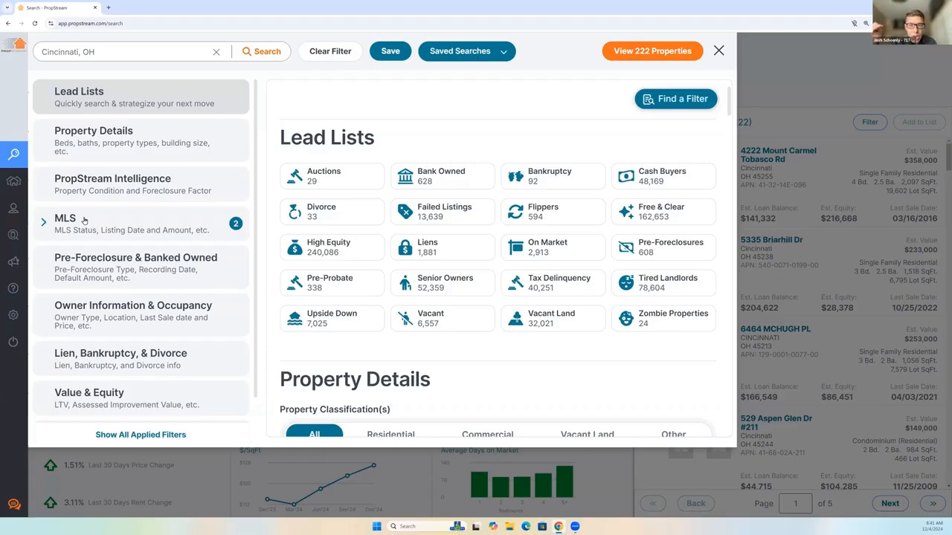
left_click(130, 230)
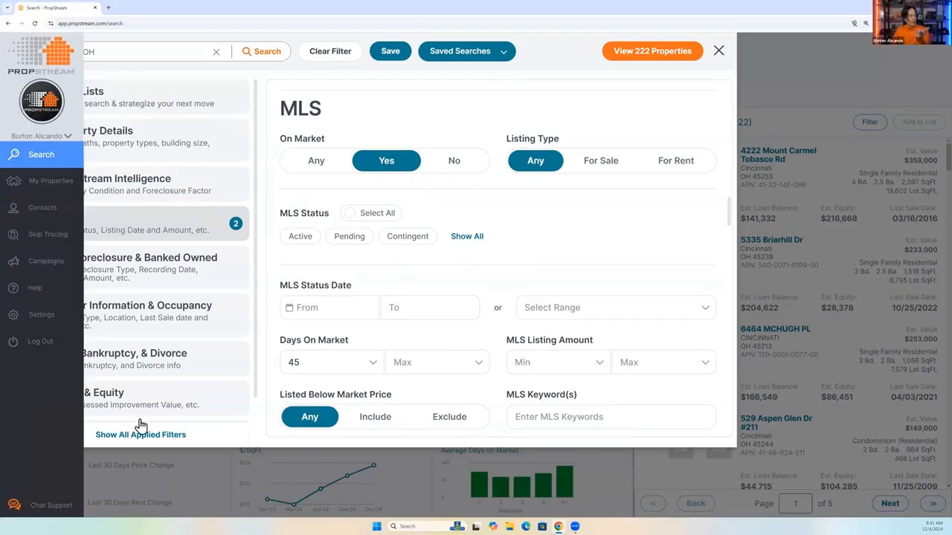
left_click_drag(277, 395, 419, 397)
scroll(418, 398, "down", 1)
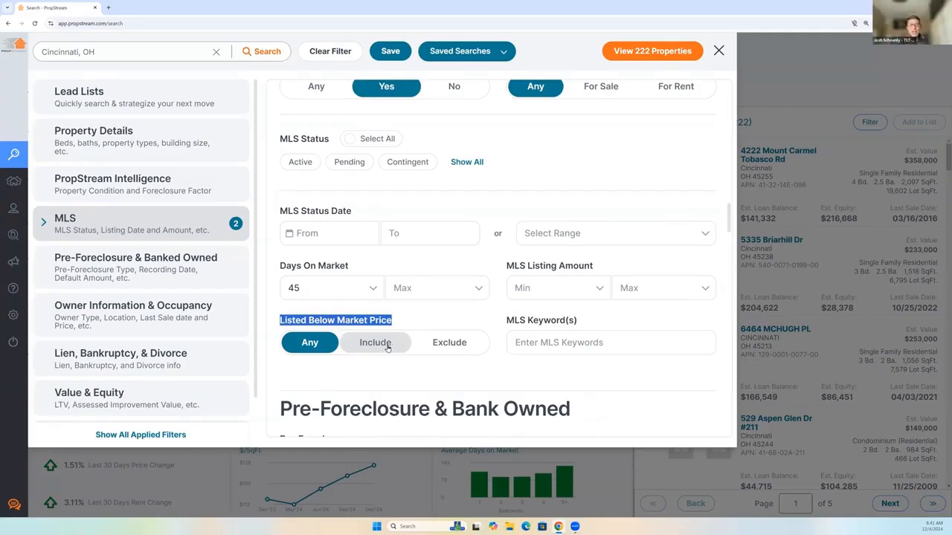
left_click(356, 319)
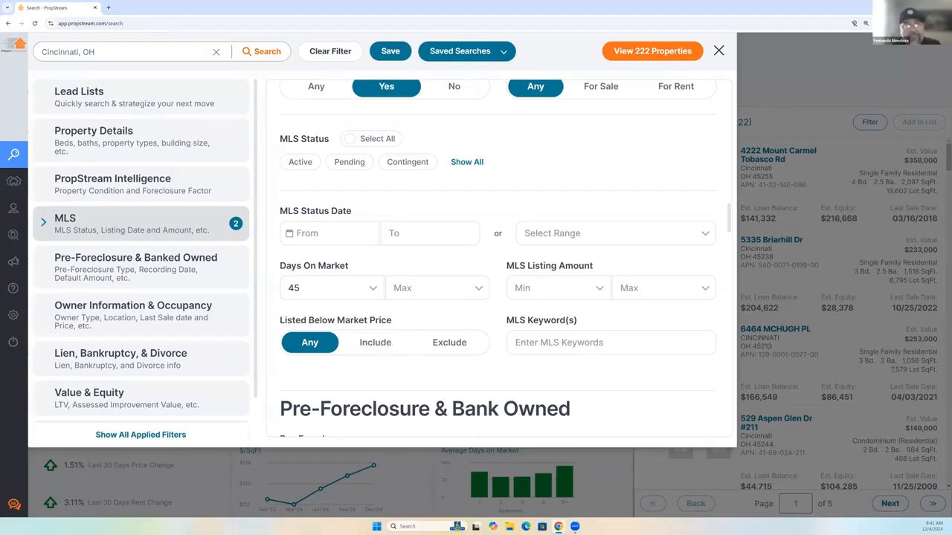
left_click_drag(279, 320, 402, 320)
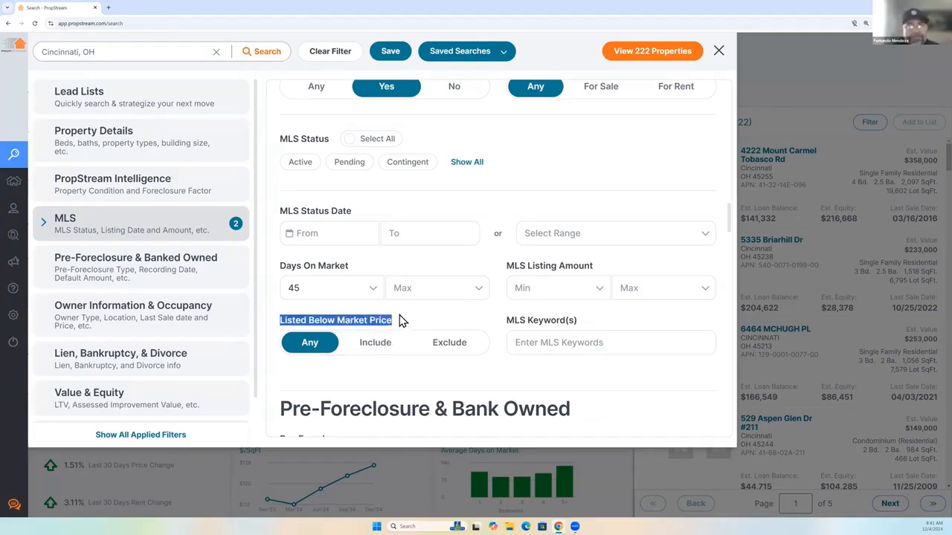
Clear the Days On Market minimum and set Listed Below Market Price to Include.
left_click(327, 286)
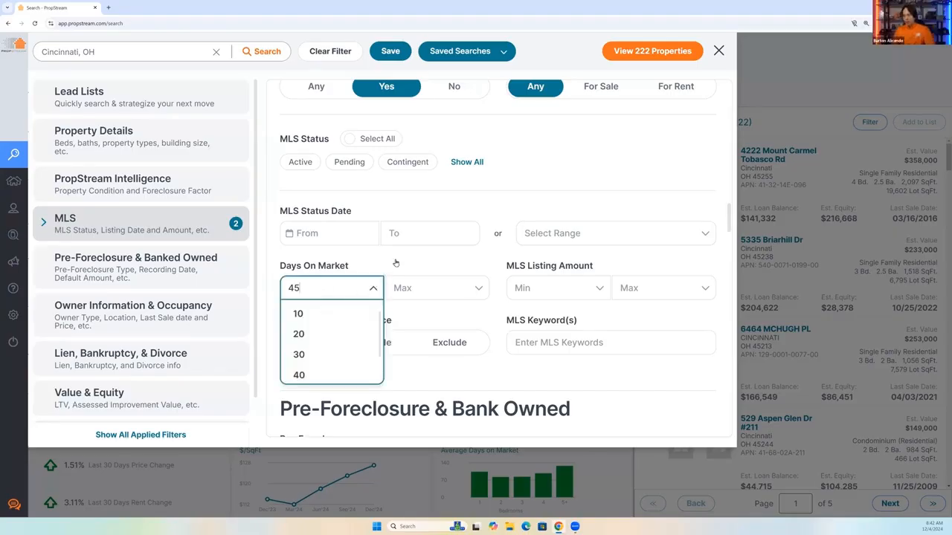
key("BackSpace")
key("BackSpace")
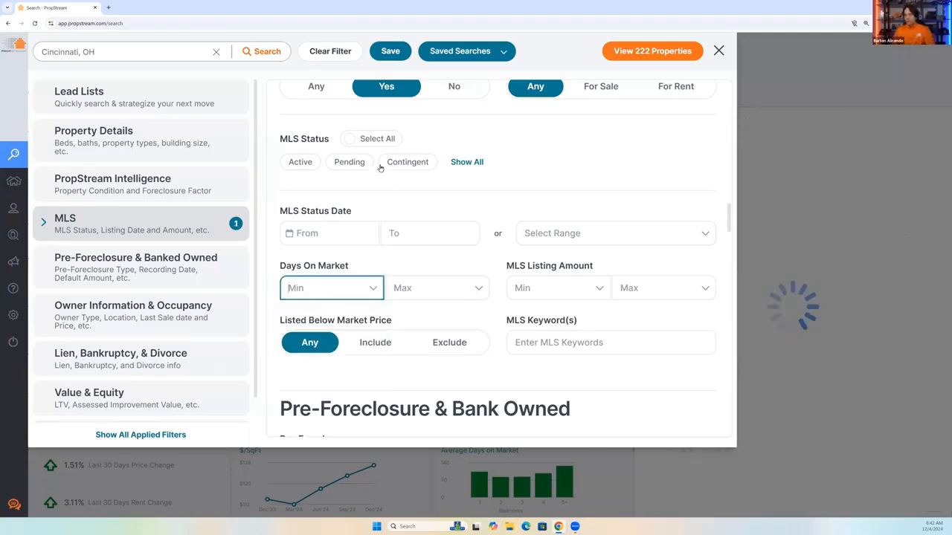
left_click(370, 343)
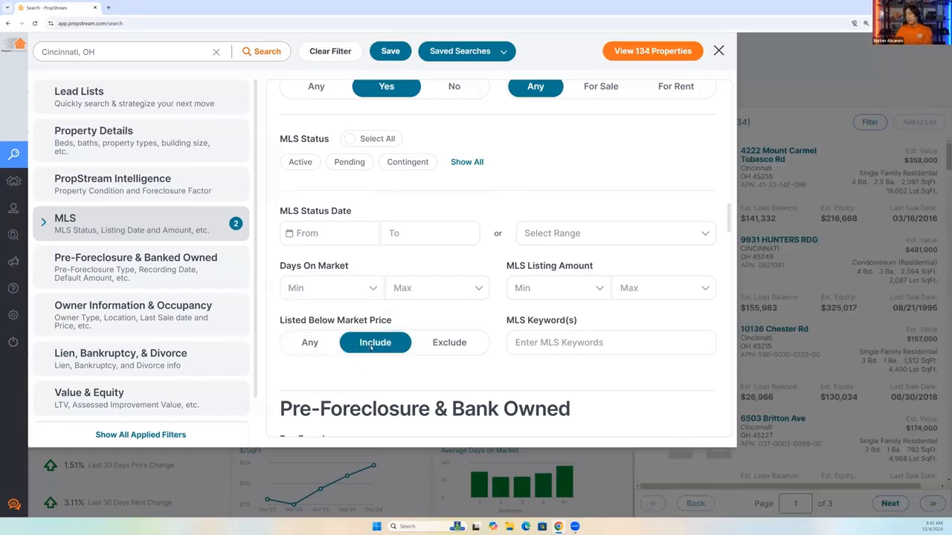
Open the first listed property's details and compare its estimated value with its MLS listing price, highlighting both.
left_click(771, 167)
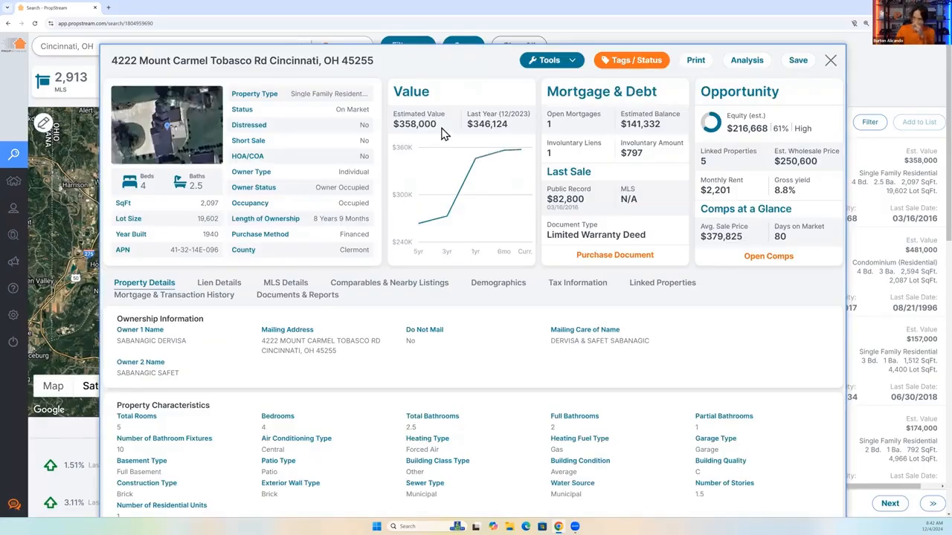
left_click_drag(391, 113, 404, 147)
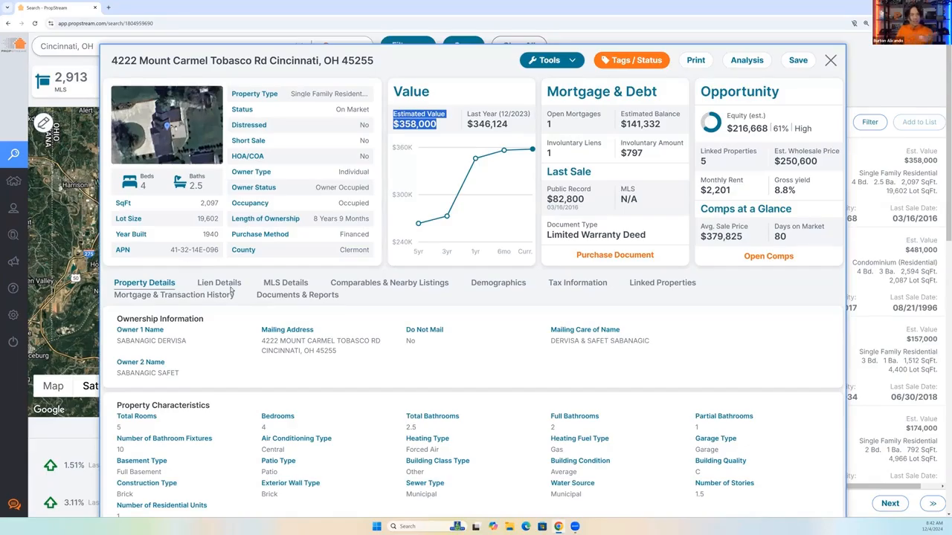
left_click(272, 286)
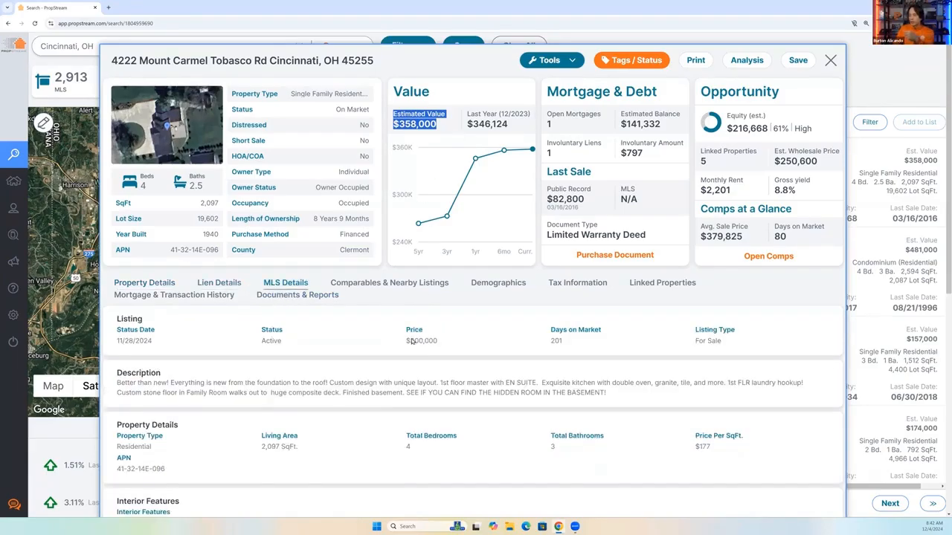
double_click(414, 341)
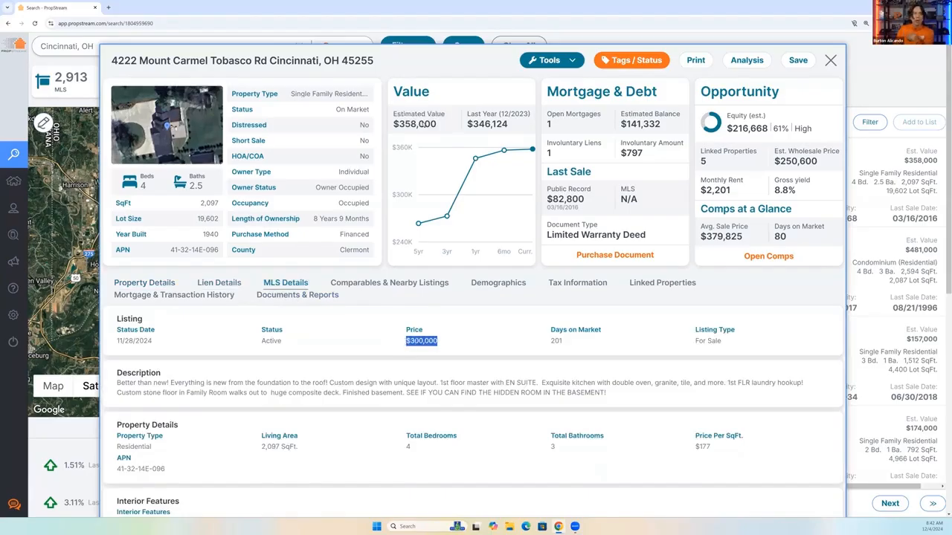
left_click_drag(440, 128, 392, 121)
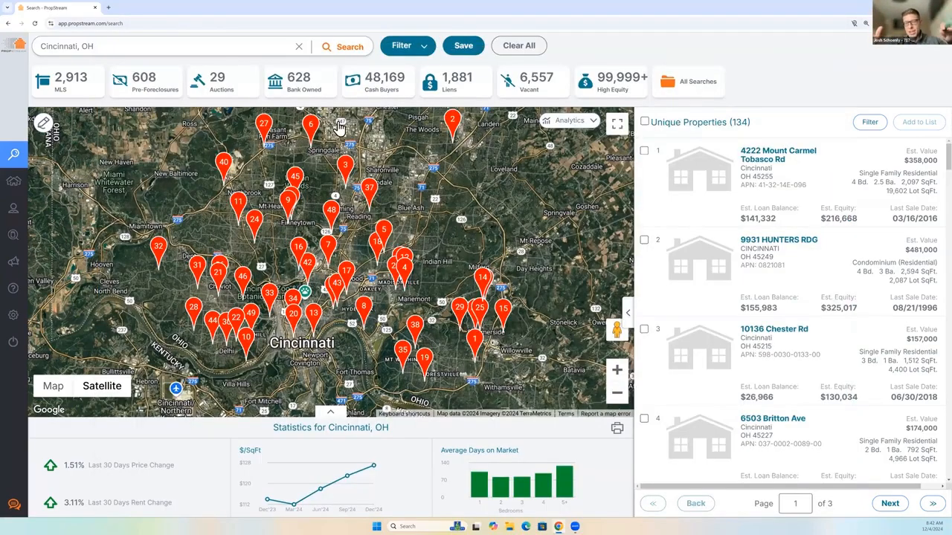
Clear all applied filters and expand the full list of MLS Status options in the MLS filters.
left_click(402, 46)
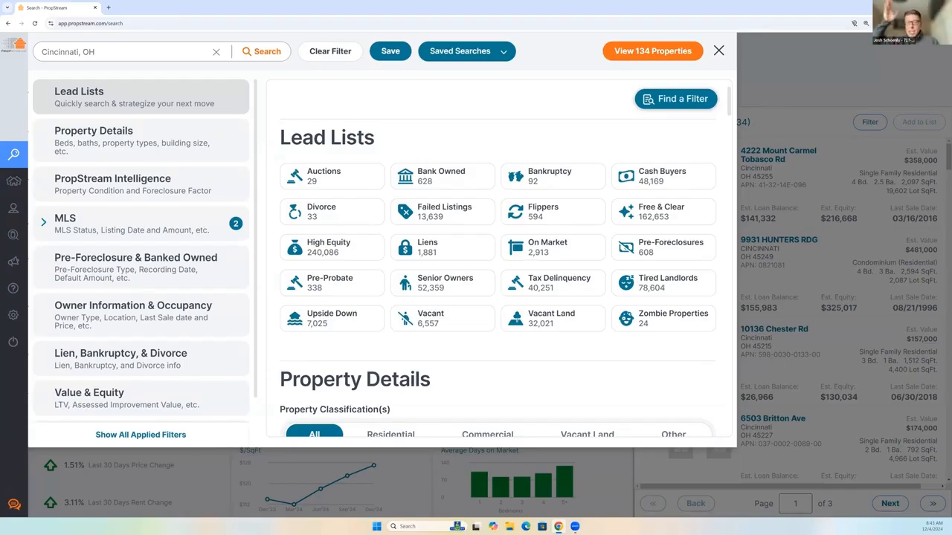
left_click(344, 58)
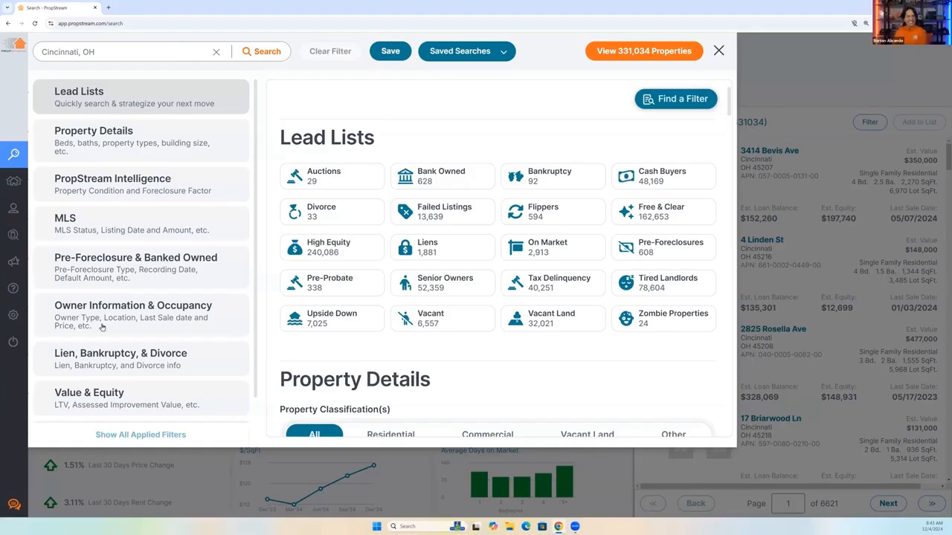
left_click(84, 235)
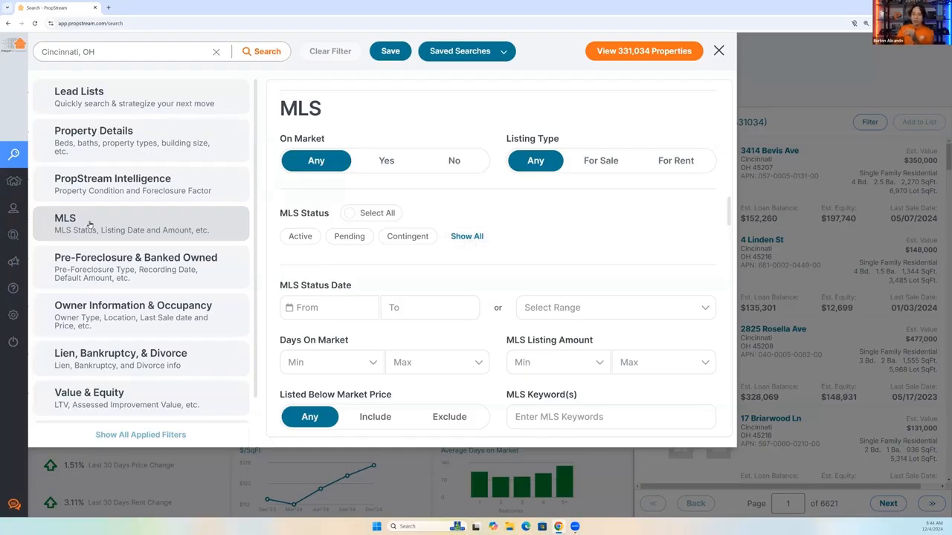
triple_click(312, 214)
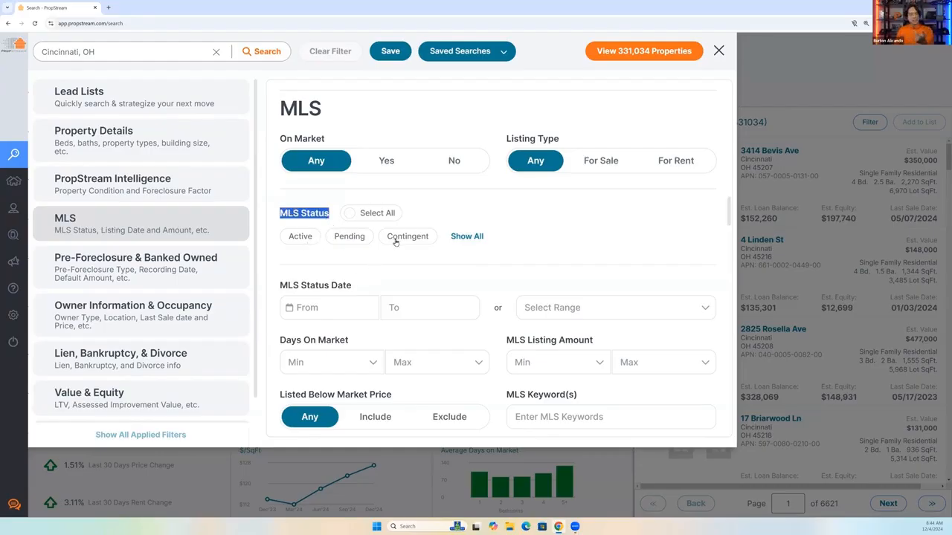
left_click(466, 236)
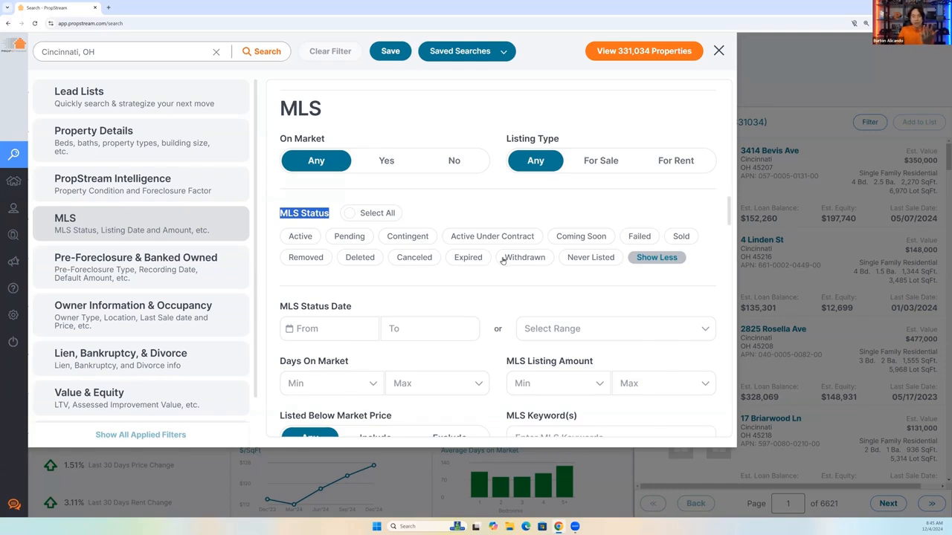
Try the Failed MLS status, deselect it again, and expand the full status list.
left_click(642, 236)
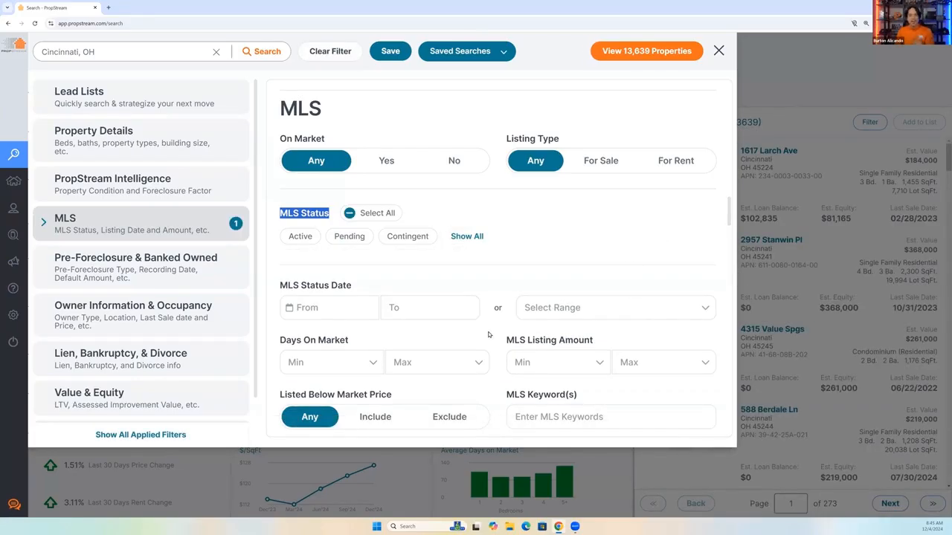
left_click(469, 236)
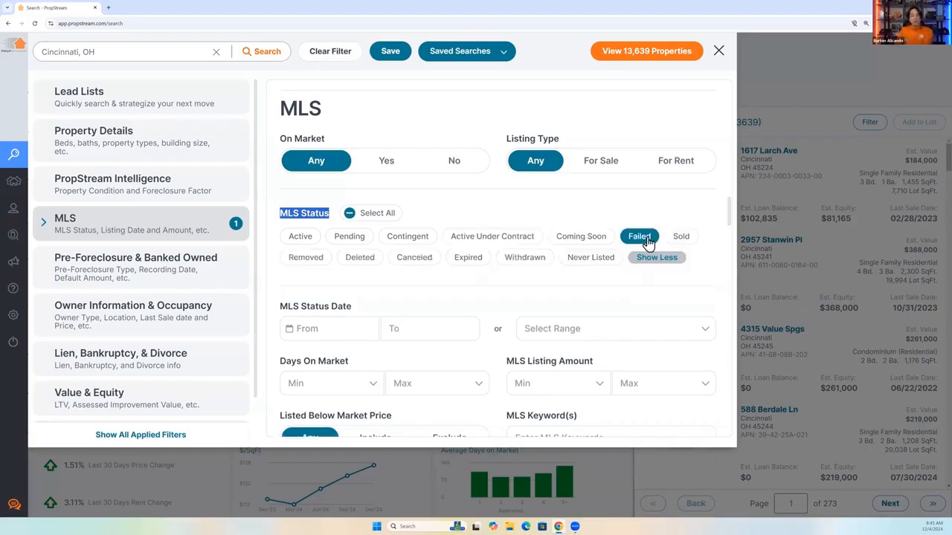
left_click(642, 237)
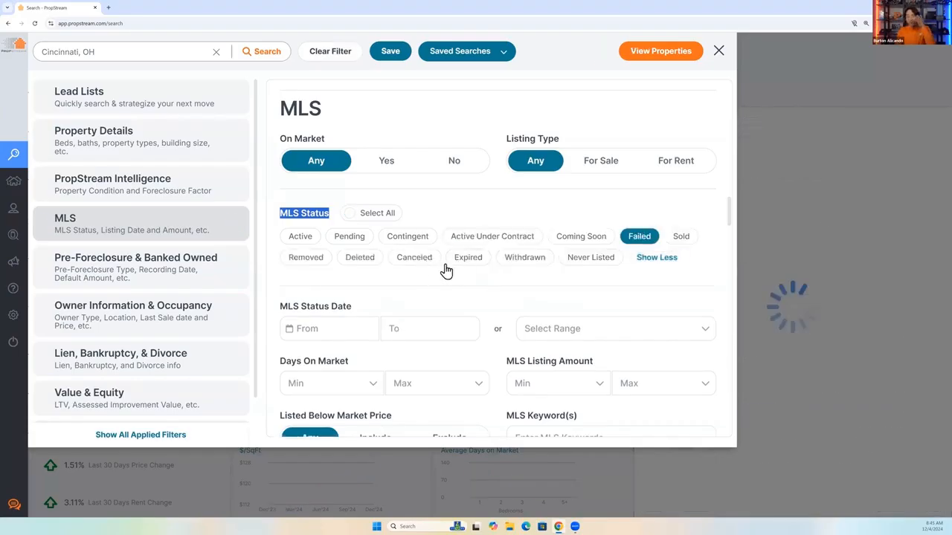
left_click(467, 237)
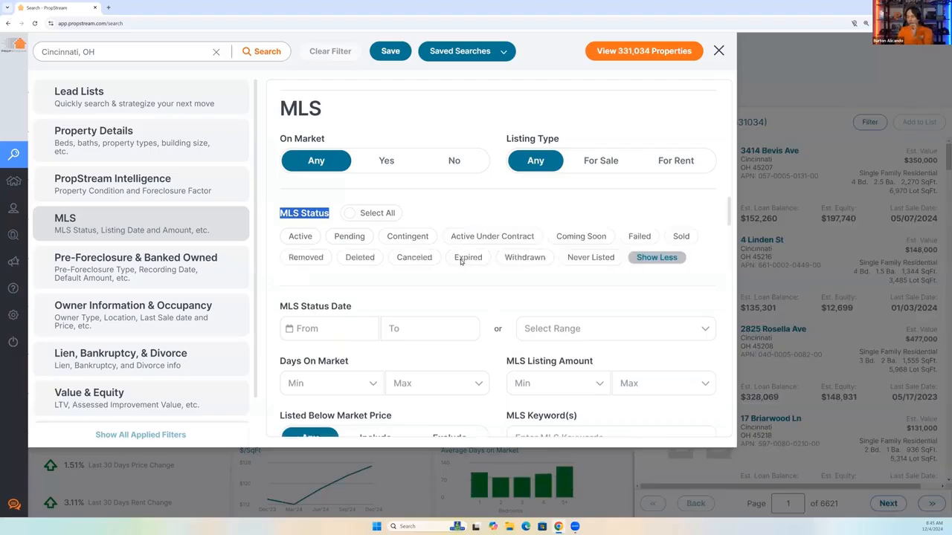
Limit the MLS status to Expired and set the Days On Market minimum to 40.
left_click(461, 258)
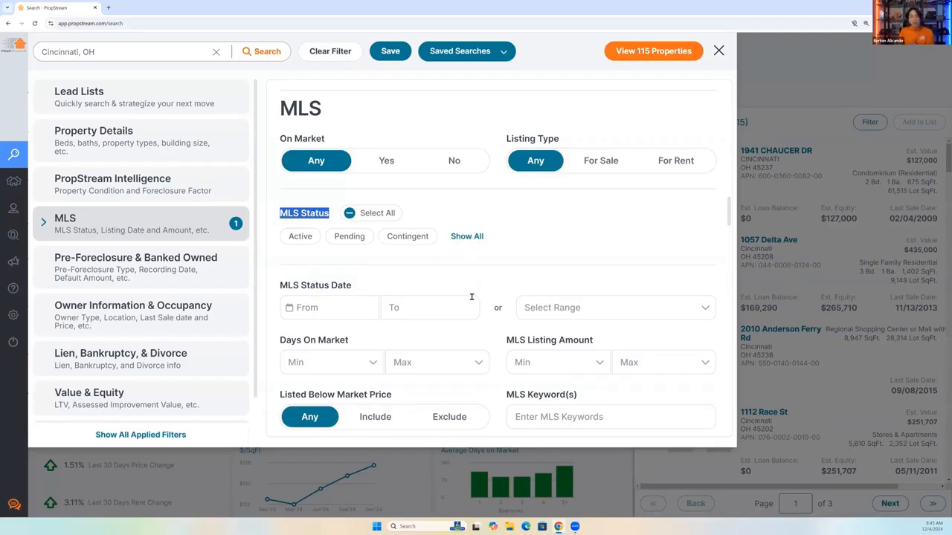
left_click(467, 237)
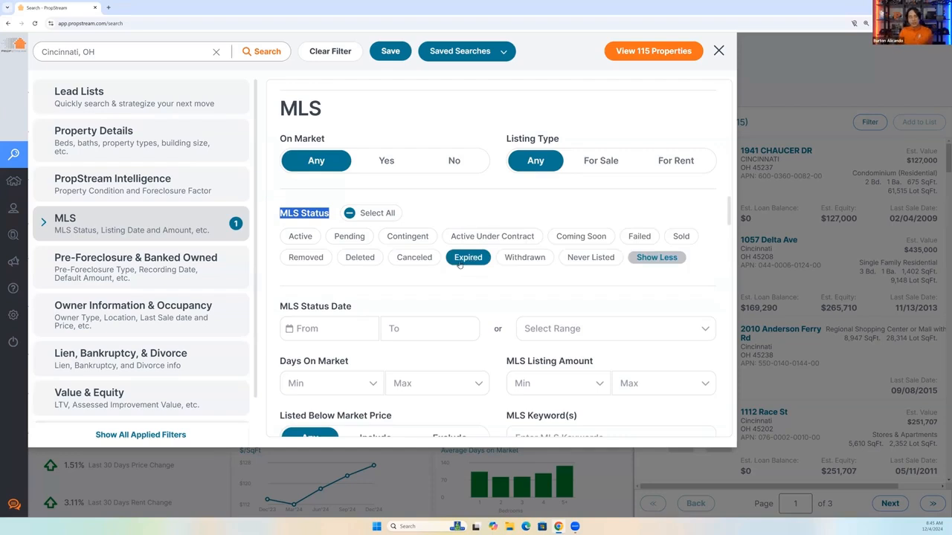
scroll(374, 335, "down", 1)
left_click_drag(281, 327, 350, 327)
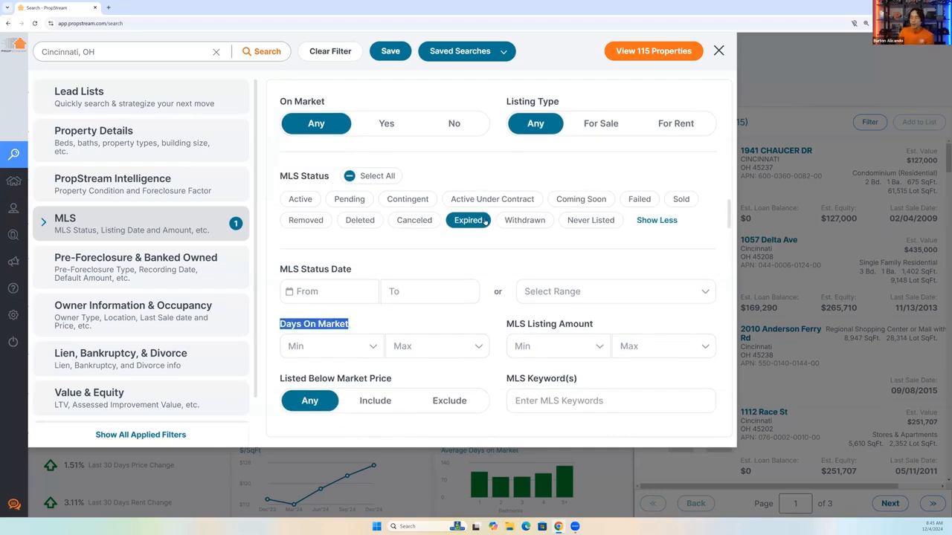
left_click(331, 345)
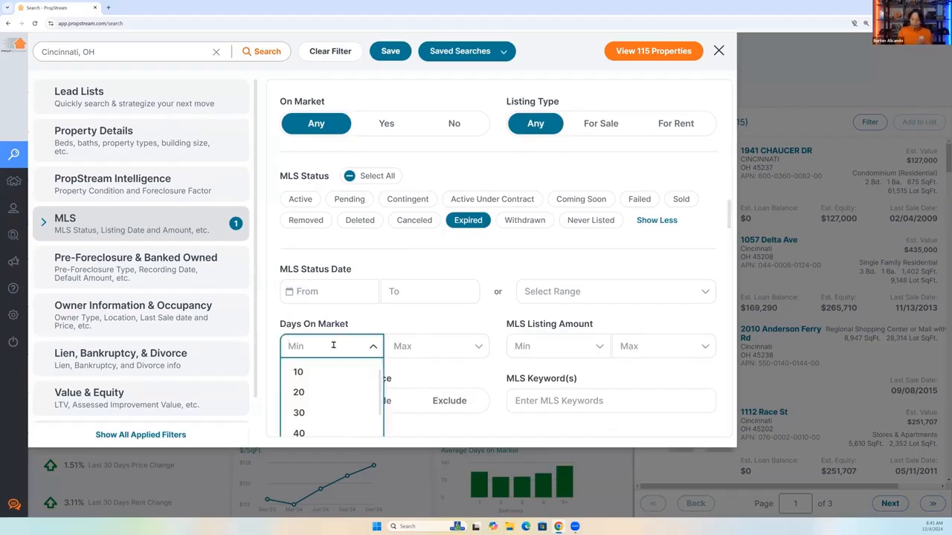
type("40")
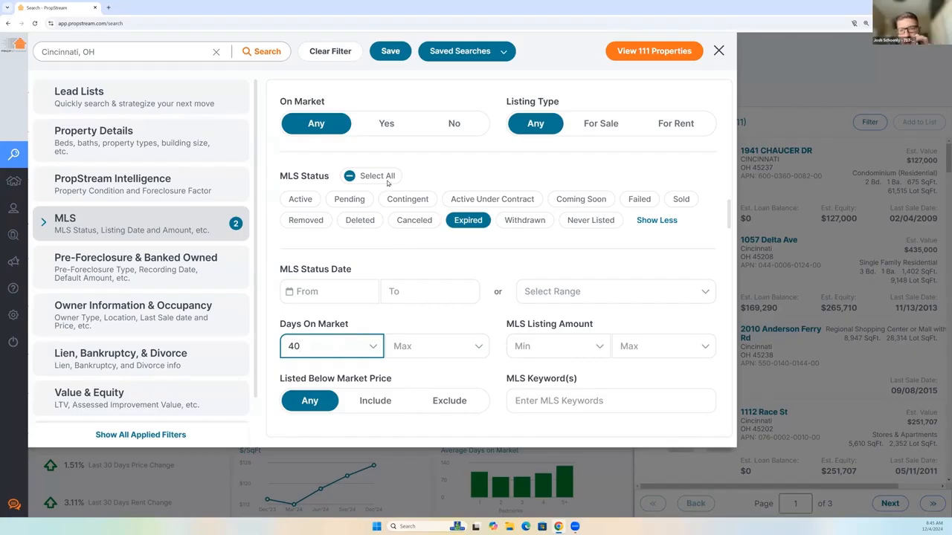
Set On Market to No and highlight the Foreclosure Factor heading in the PropStream Intelligence filters.
left_click(455, 124)
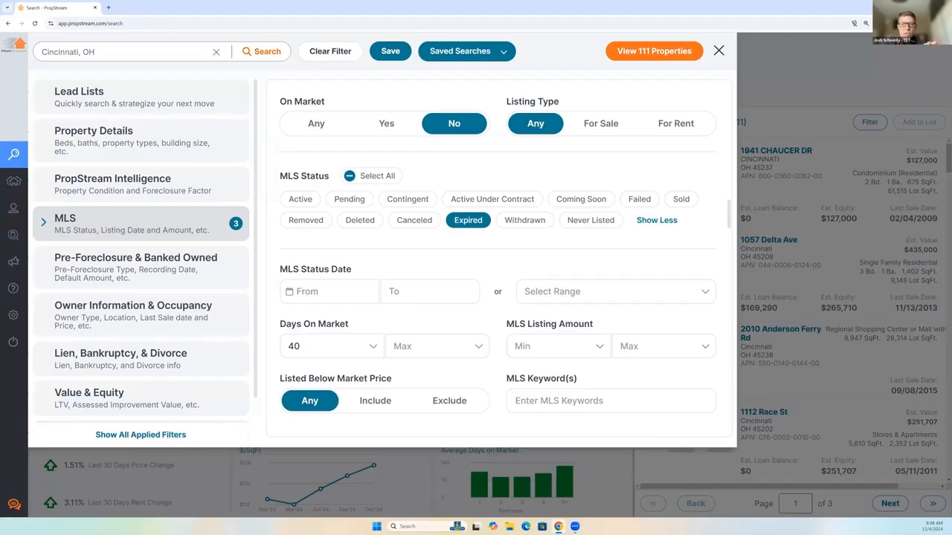
mouse_move(10, 240)
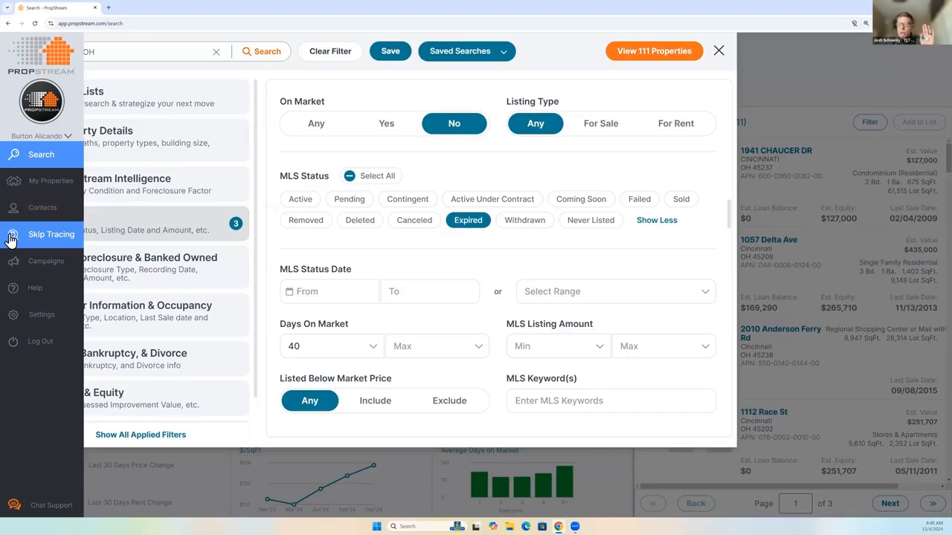
left_click(151, 185)
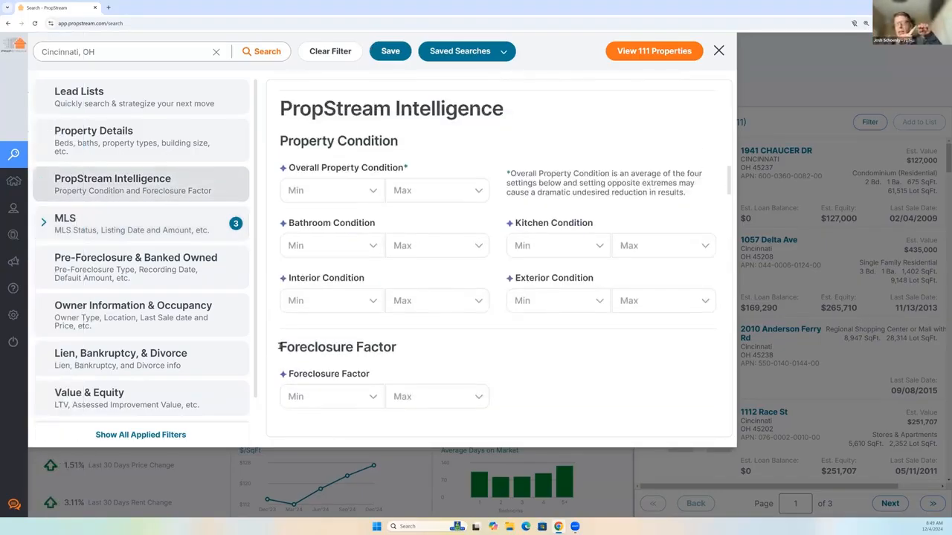
triple_click(417, 359)
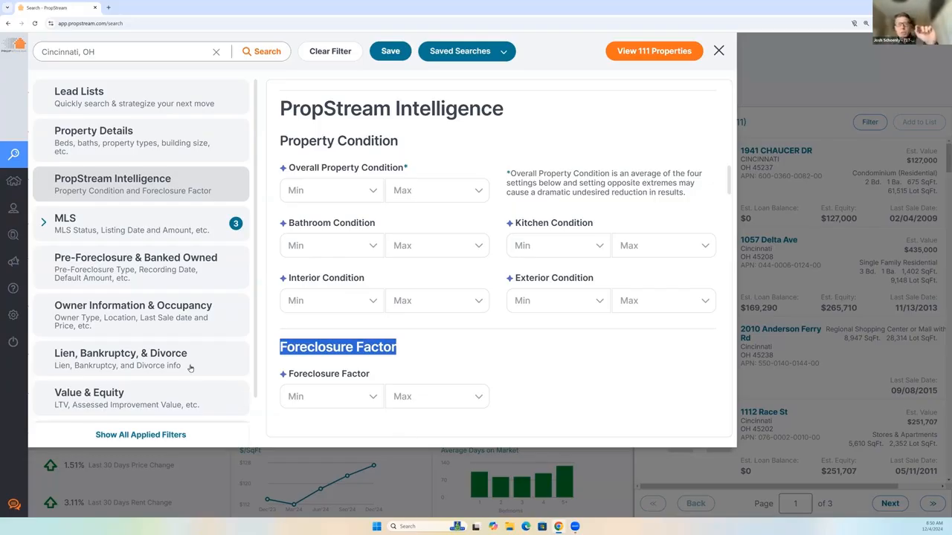
Review the full list of mortgage loan types, highlighting the Loan Types heading, and return to the MLS filters.
scroll(171, 375, "down", 1)
left_click(151, 388)
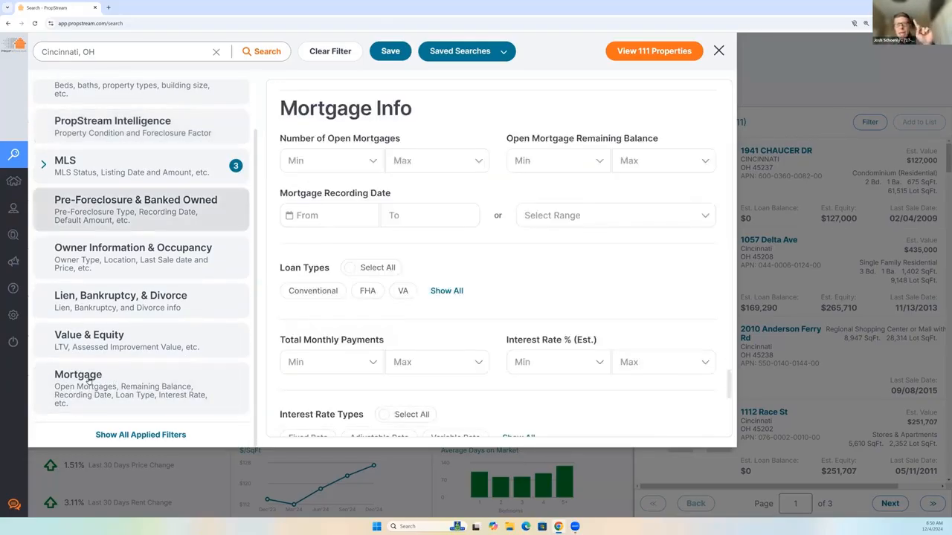
left_click_drag(280, 269, 325, 268)
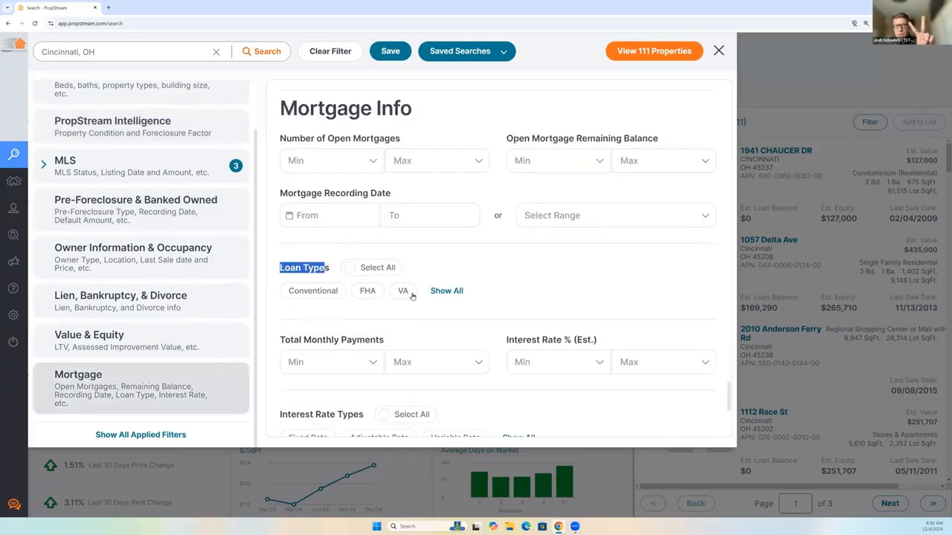
left_click(446, 291)
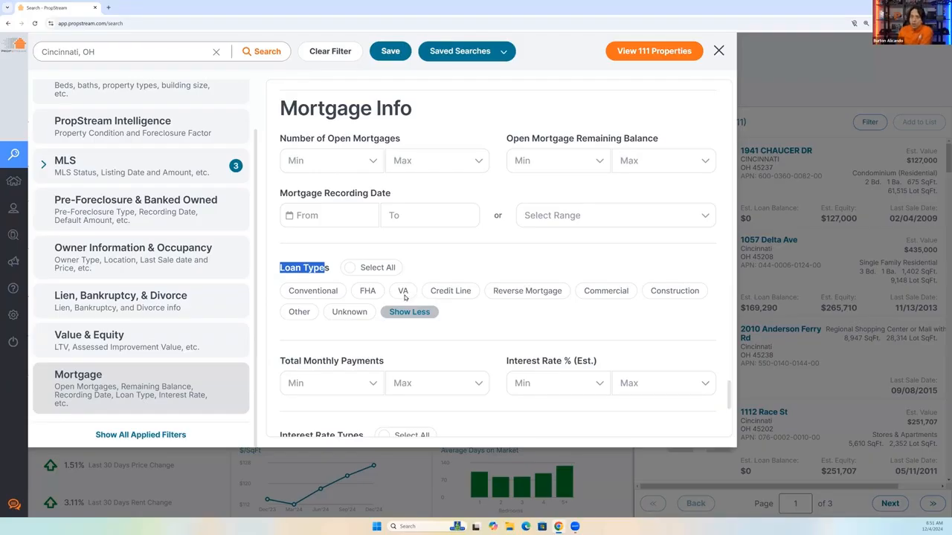
left_click(158, 163)
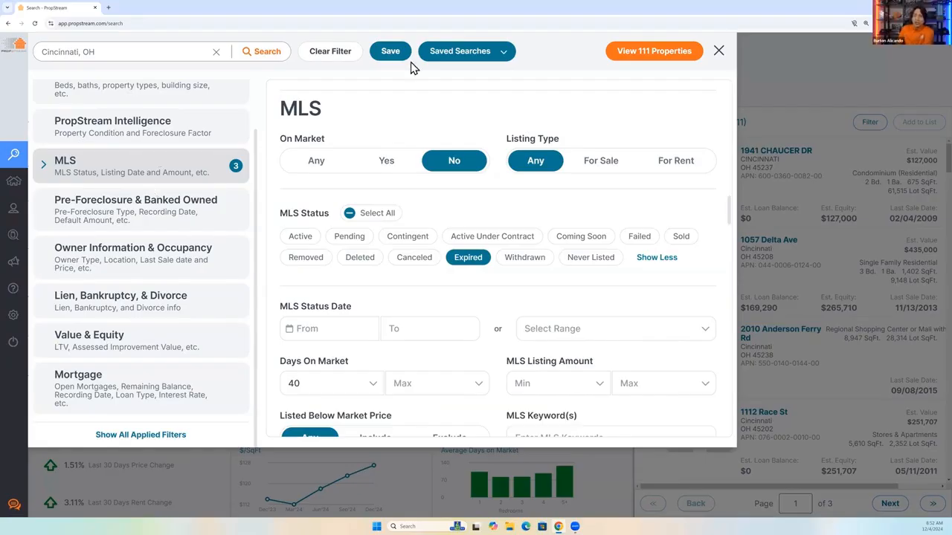
Close the Cincinnati filters, search for MLS properties in Philadelphia, PA, and toggle the results between table and map view.
left_click(719, 50)
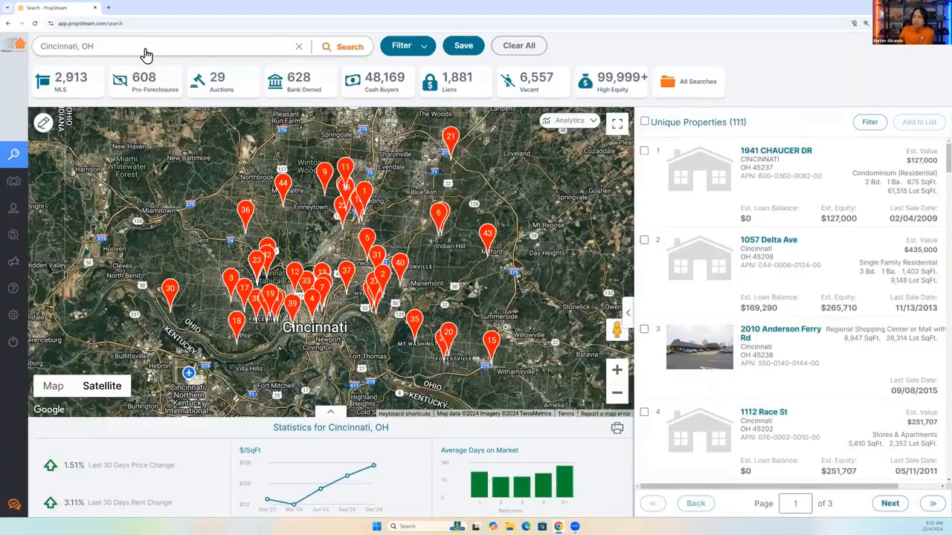
left_click(147, 52)
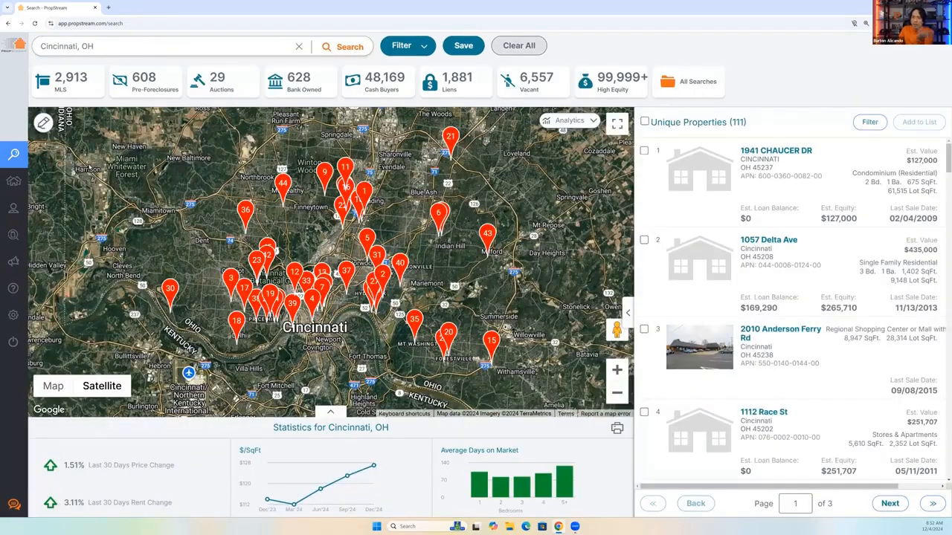
scroll(68, 177, "down", 1)
left_click(68, 176)
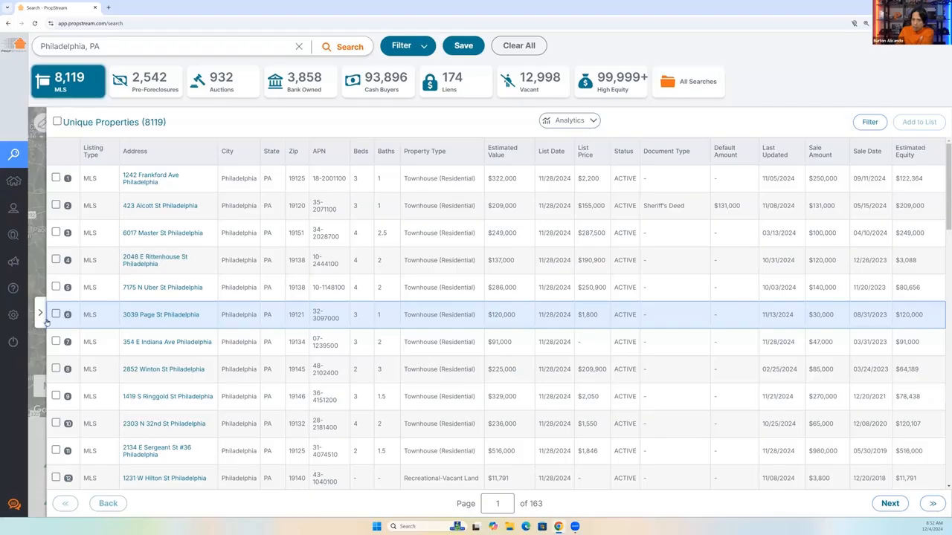
left_click(41, 320)
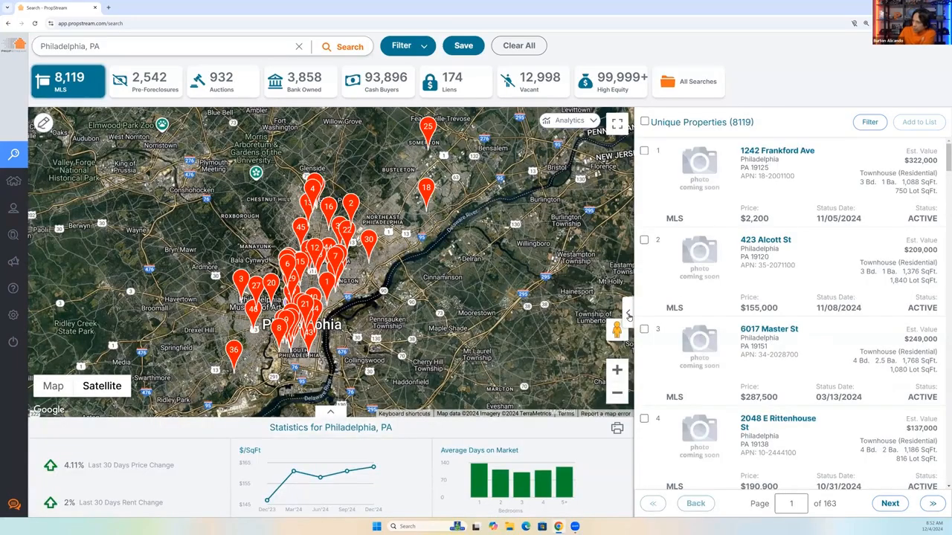
left_click(629, 316)
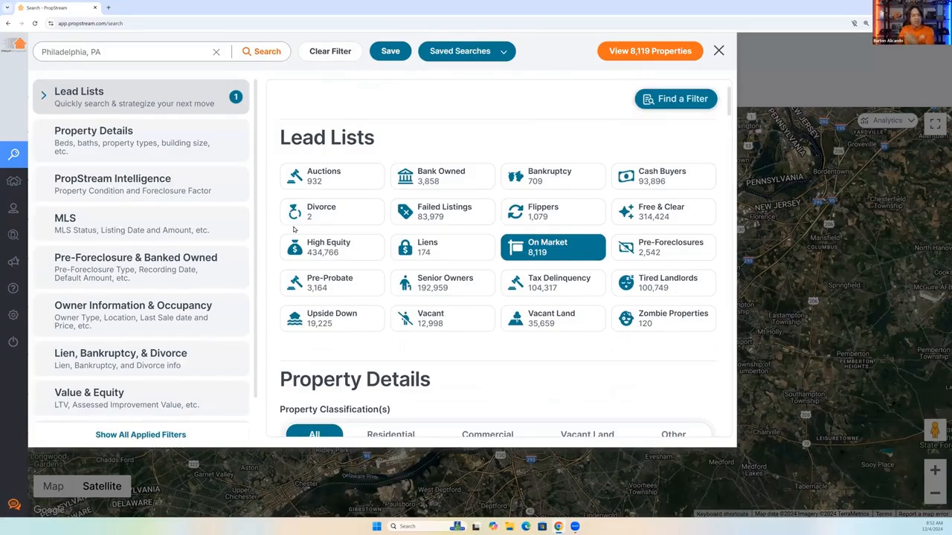
Filter the Philadelphia properties by the Vacant Land lead list, switch to Vacant, and settle on Pre-Probate.
left_click(544, 319)
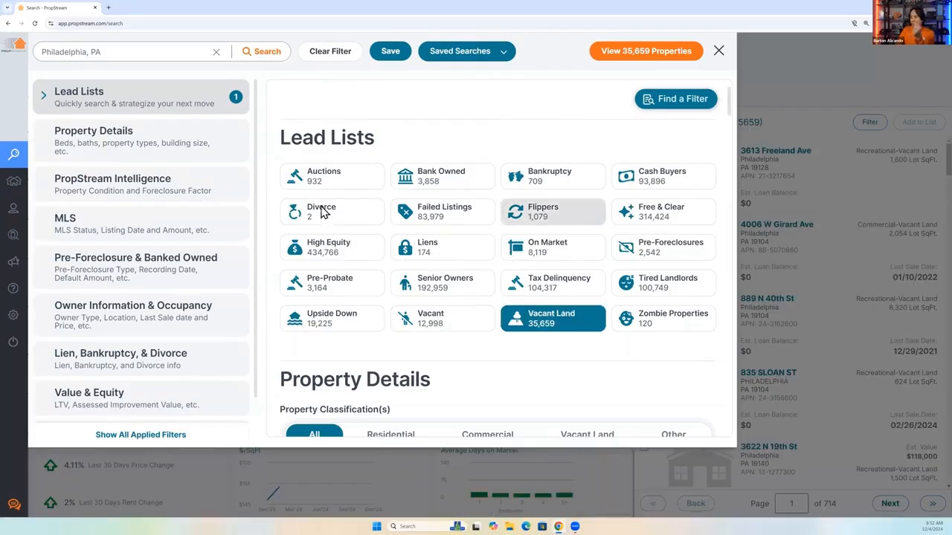
left_click(435, 322)
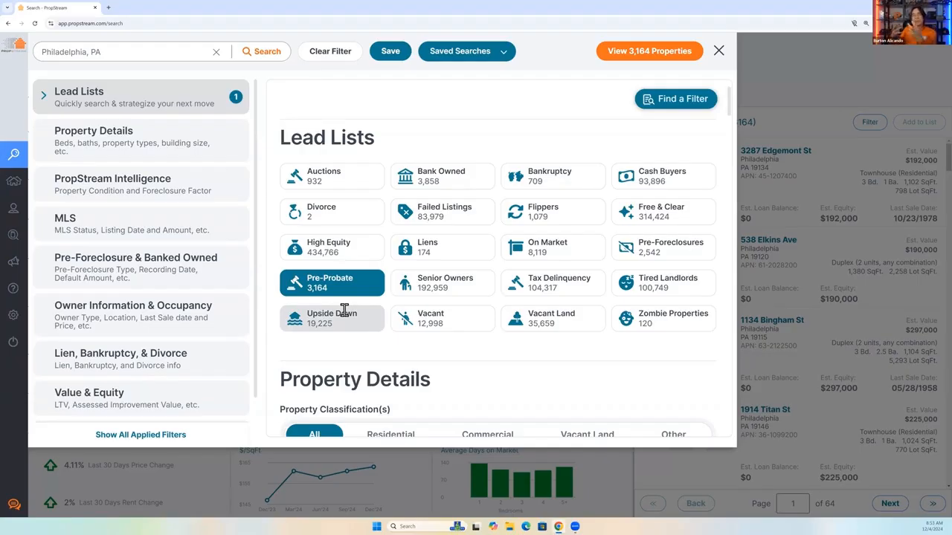
Open the saved search form for the Pre-Probate filter and highlight the "Email when new properties become available" setting.
left_click(394, 52)
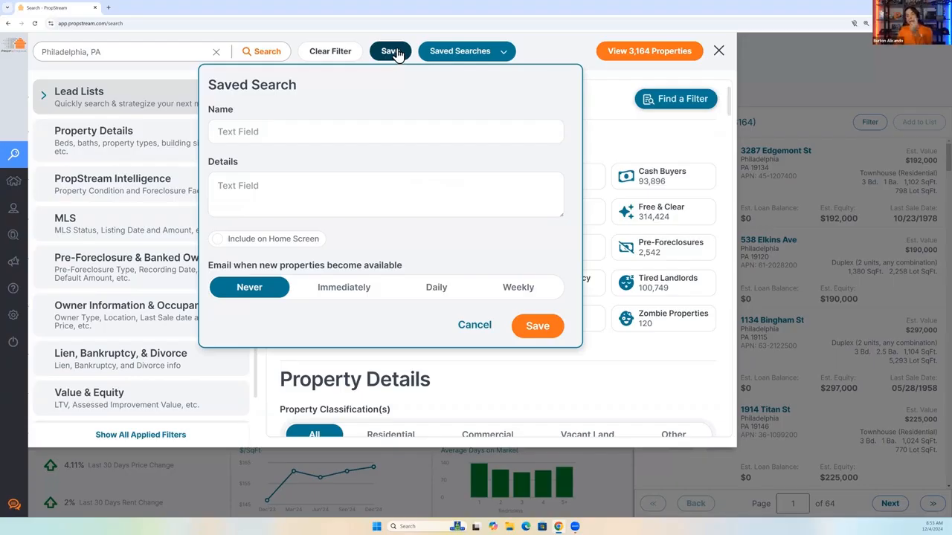
left_click(391, 53)
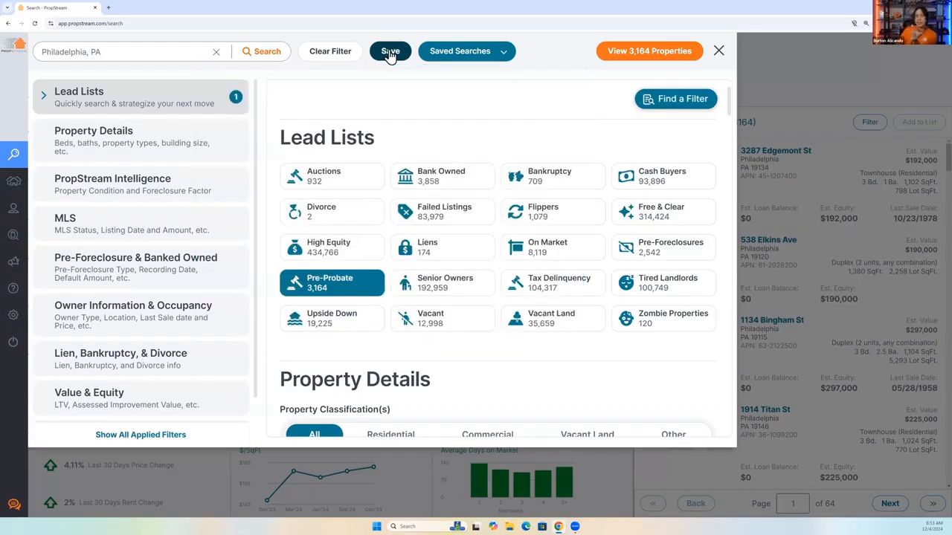
left_click(391, 53)
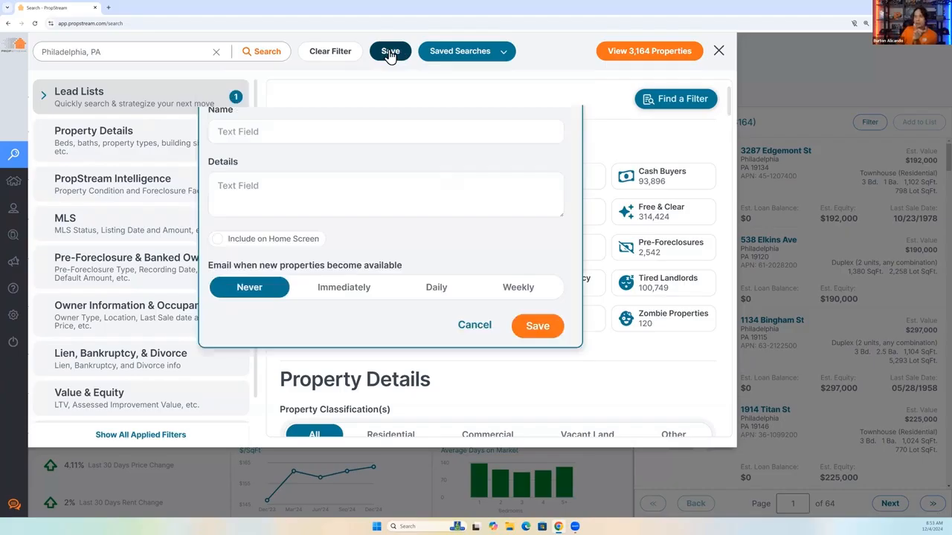
left_click(266, 130)
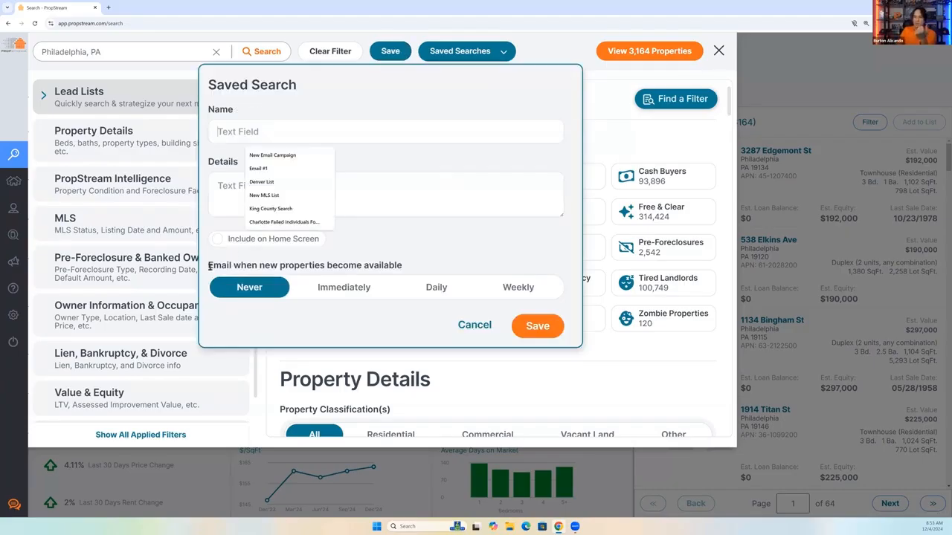
triple_click(421, 267)
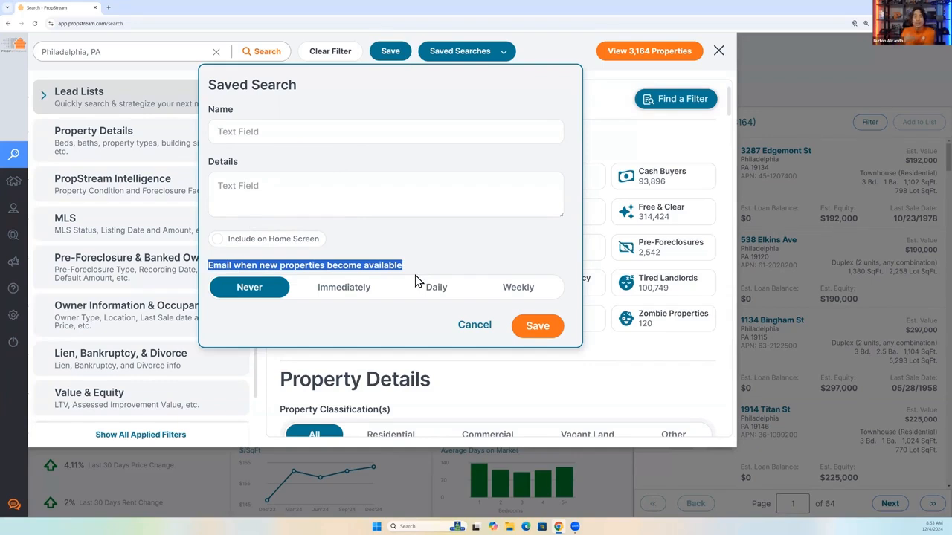
Open the account settings and view the Add-on Services, showing the List Automator offer.
mouse_move(18, 323)
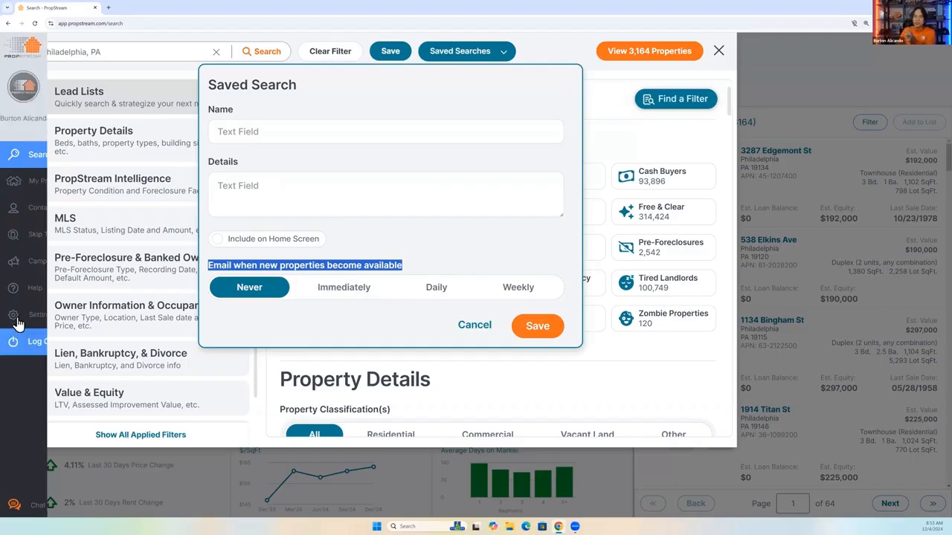
left_click(18, 319)
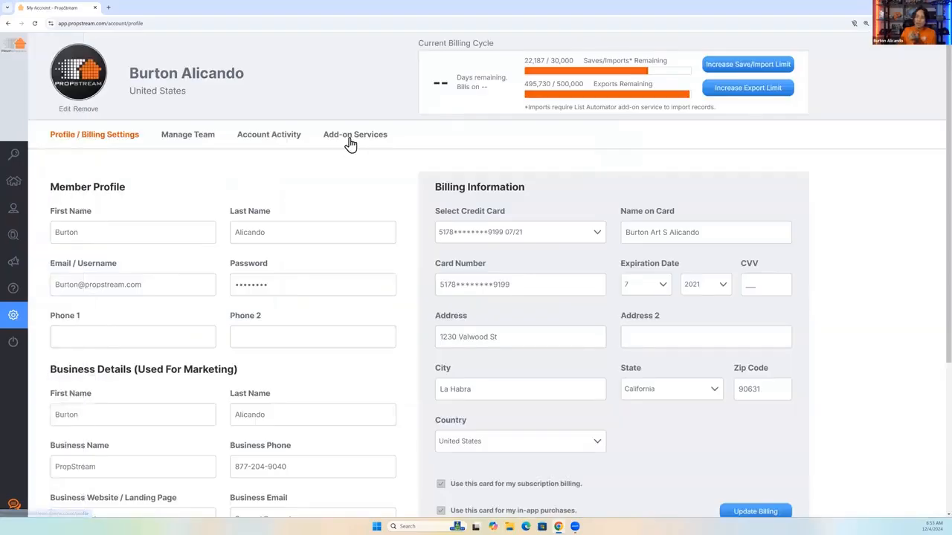
left_click(349, 139)
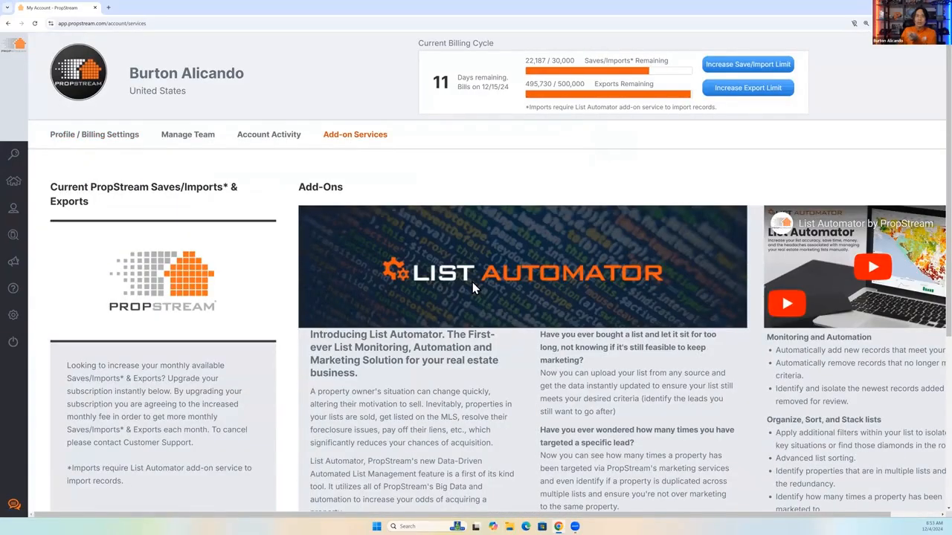
In My Properties, open the automated list "Fulton Liens vacant non owner" and review its added and removed properties.
left_click(17, 190)
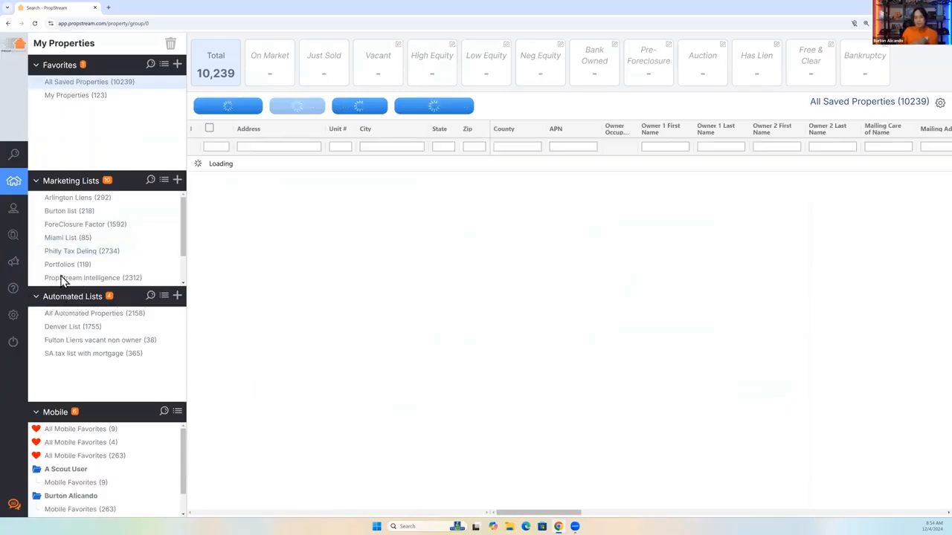
mouse_move(19, 189)
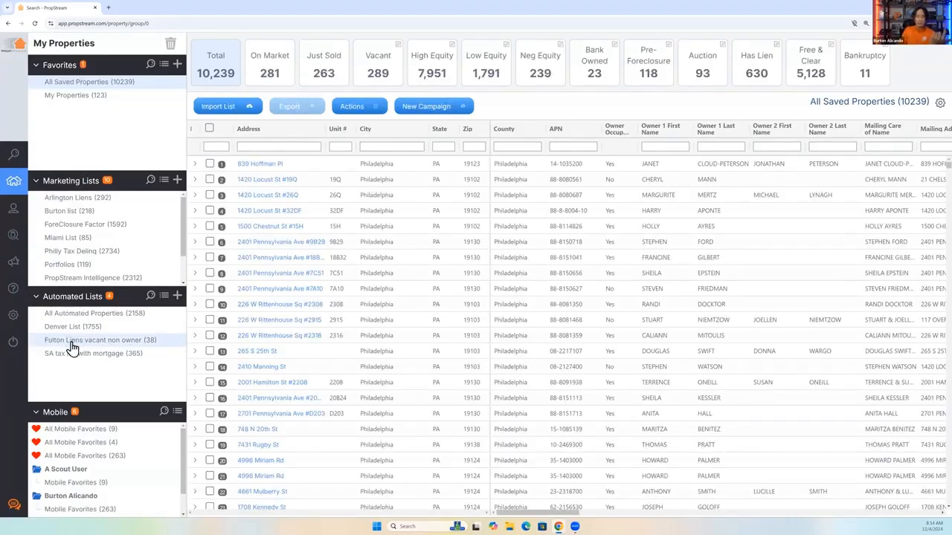
left_click(132, 345)
left_click(279, 82)
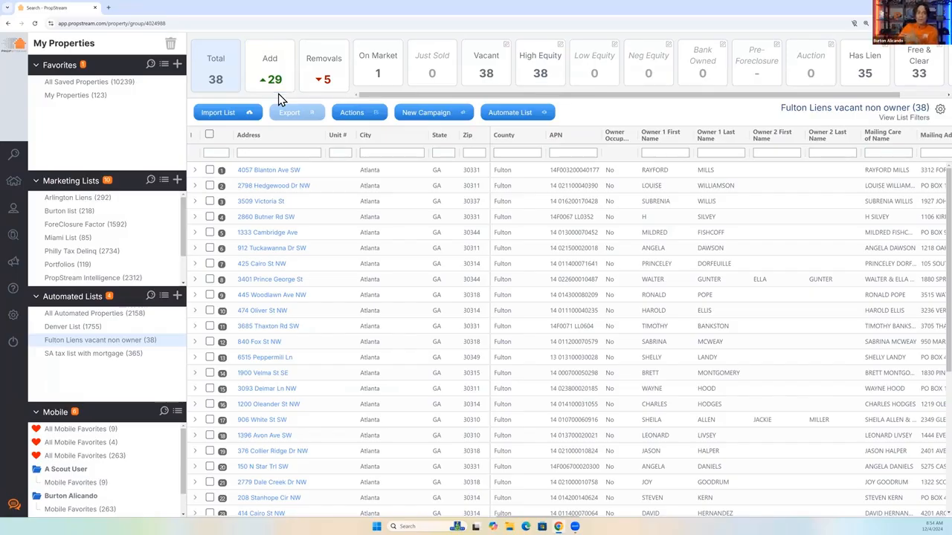
left_click(335, 87)
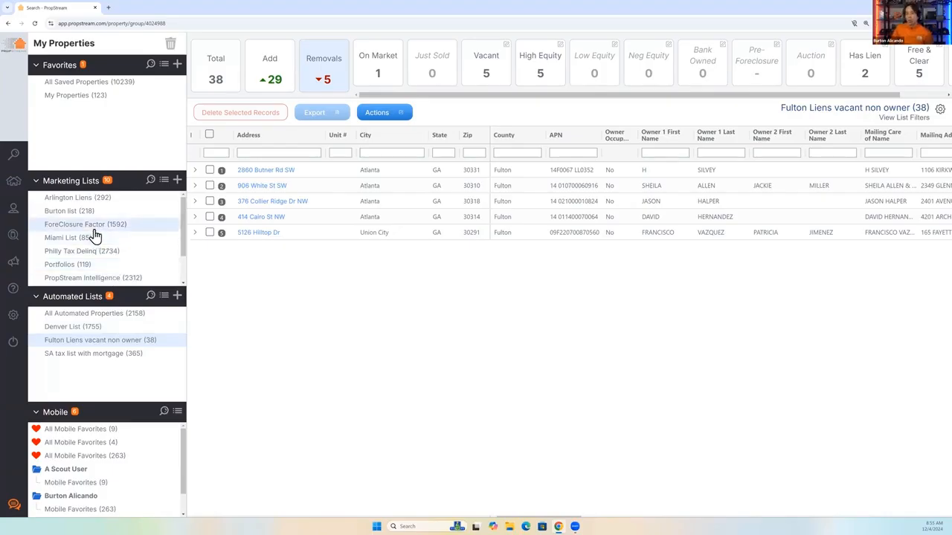
Open the Miami List marketing list, select all of its properties, and return to the property search.
left_click(71, 239)
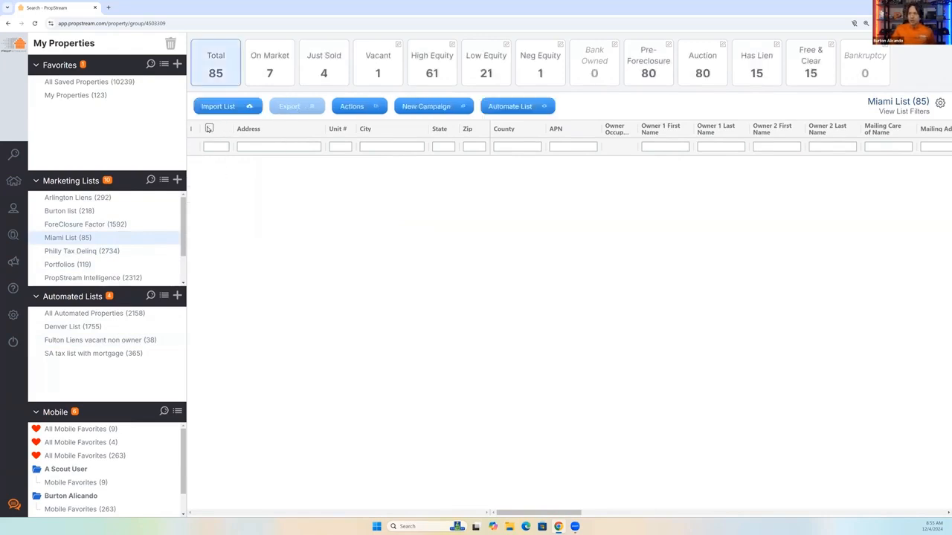
left_click(209, 128)
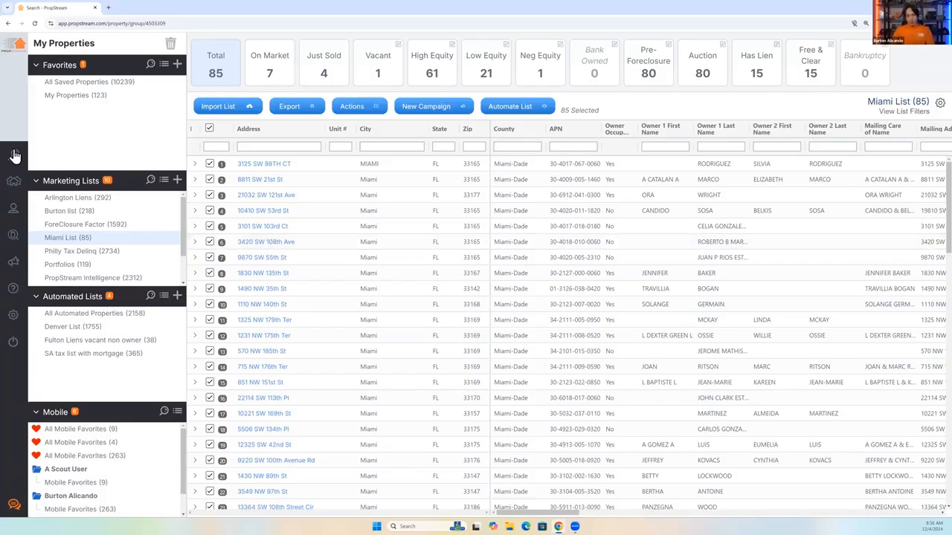
left_click(67, 162)
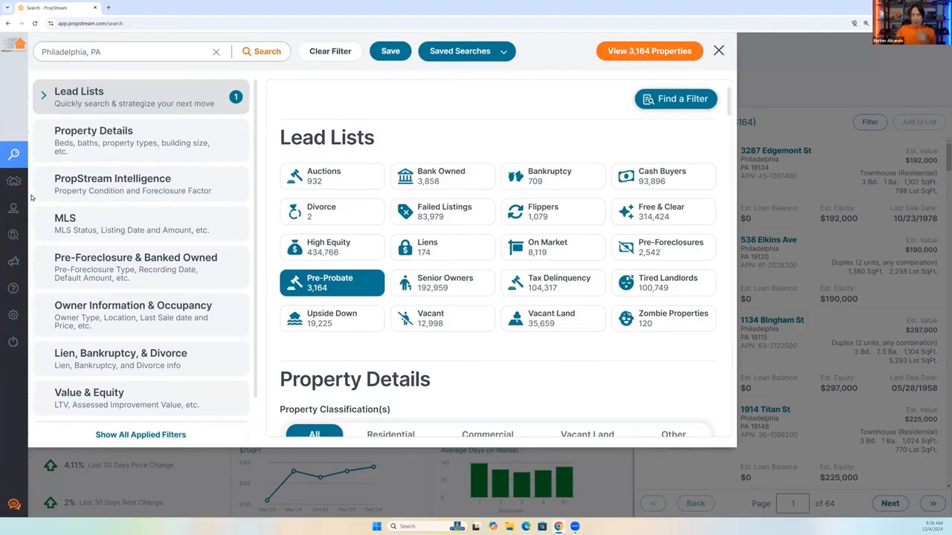
In Contacts, open the skip-traced list "Fulton Liens vacant non owner - with contact info" and highlight its title.
mouse_move(10, 235)
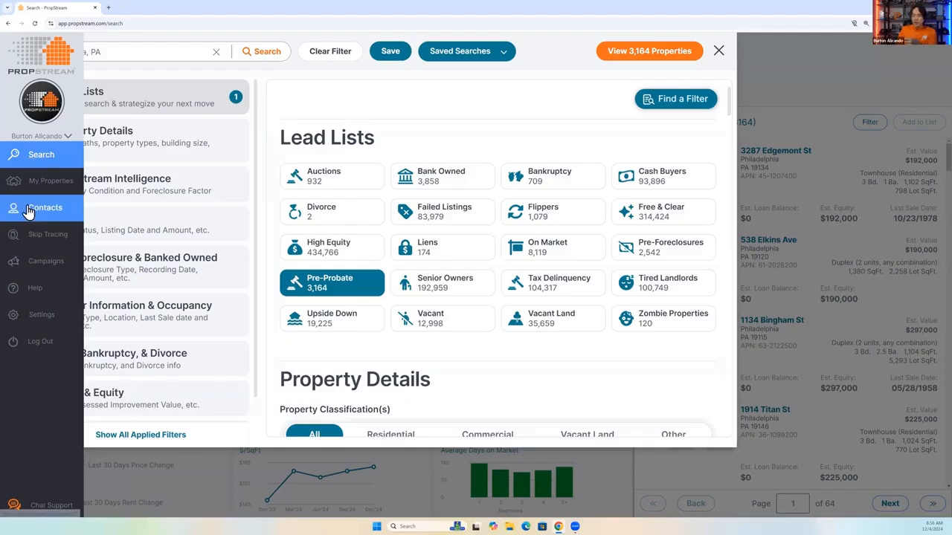
left_click(30, 216)
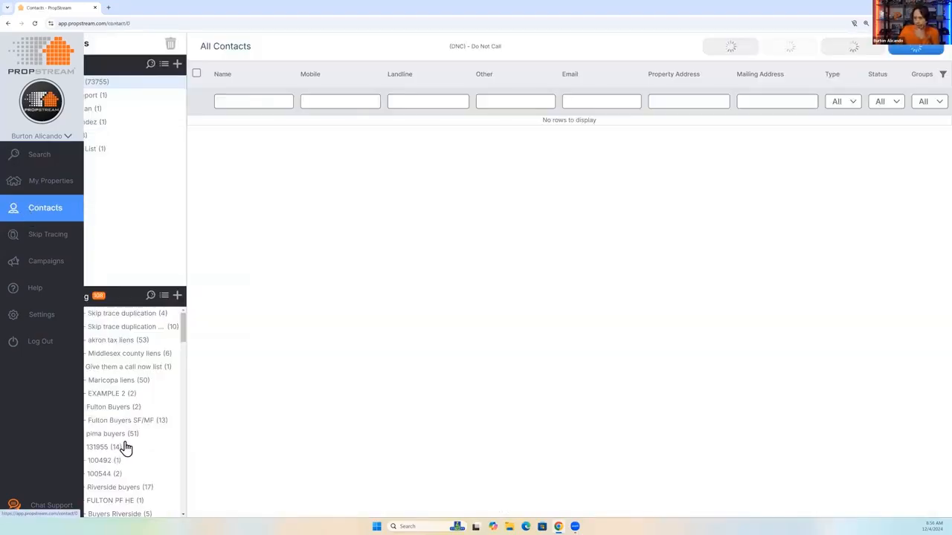
scroll(131, 446, "down", 6)
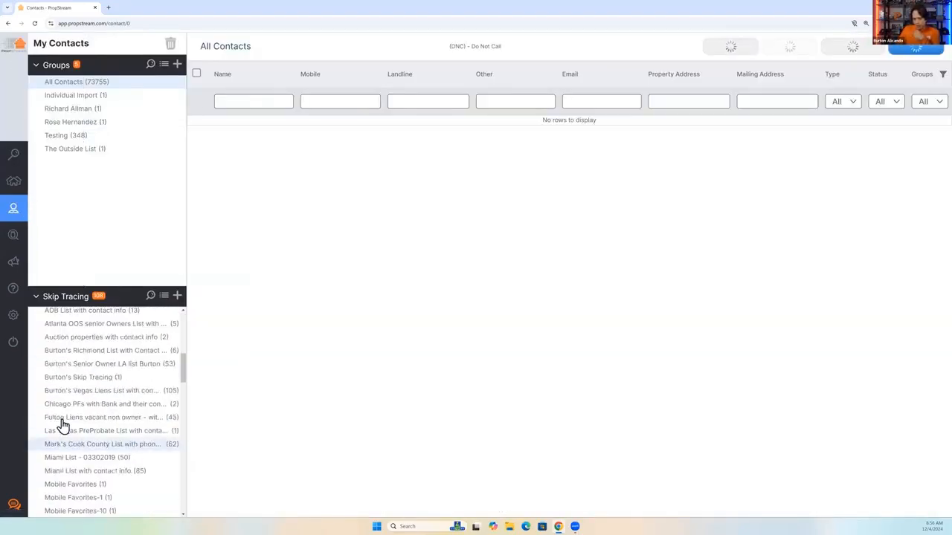
left_click(63, 422)
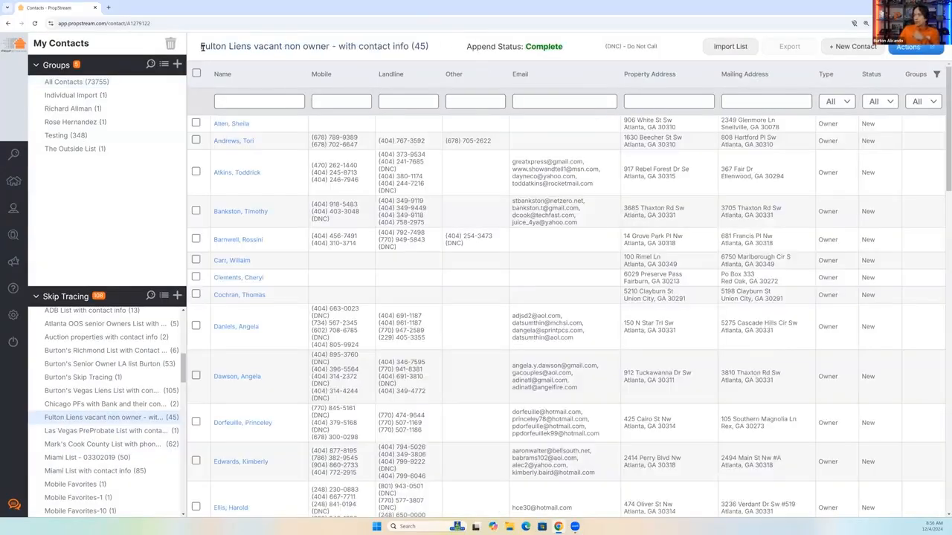
left_click_drag(328, 45, 200, 46)
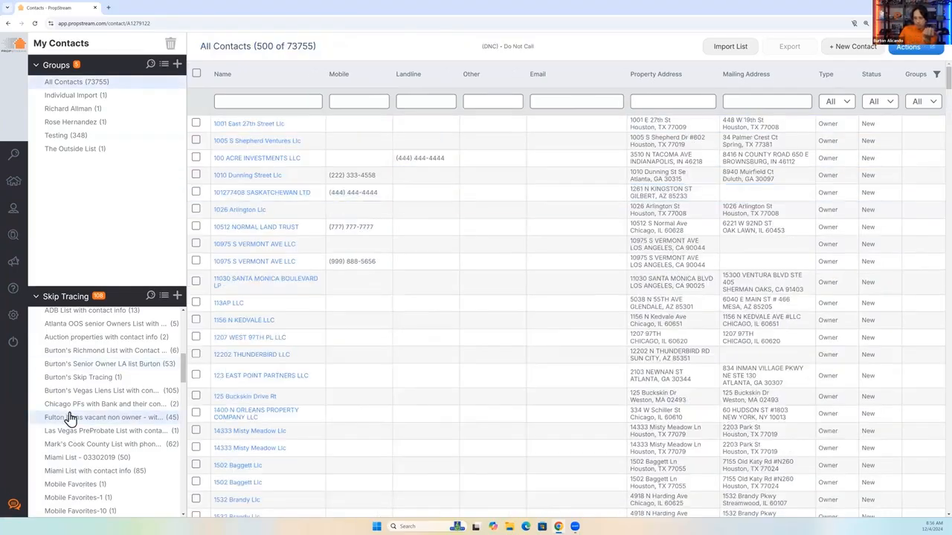
Look at the Vegas liens skip-traced list, reopen the Fulton Liens one, and highlight a landline number marked DNC.
left_click(104, 391)
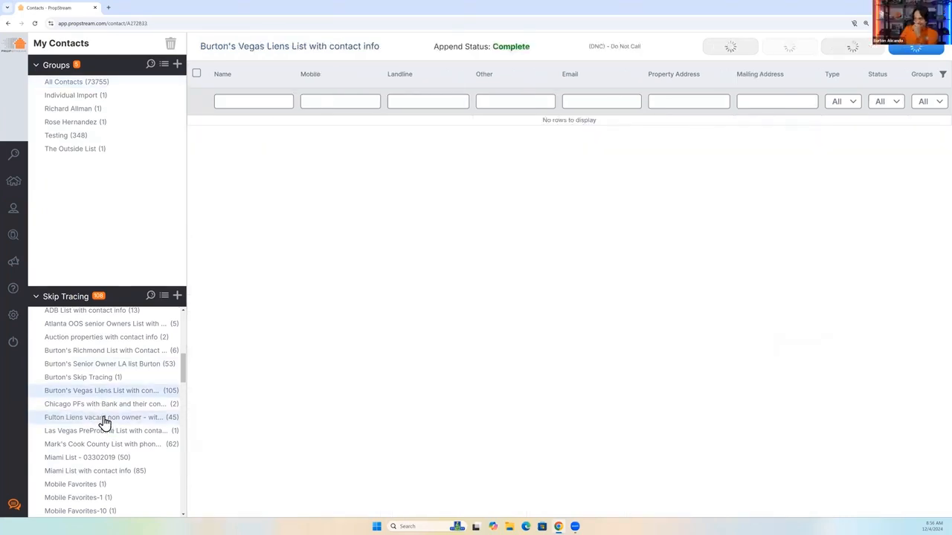
left_click(104, 421)
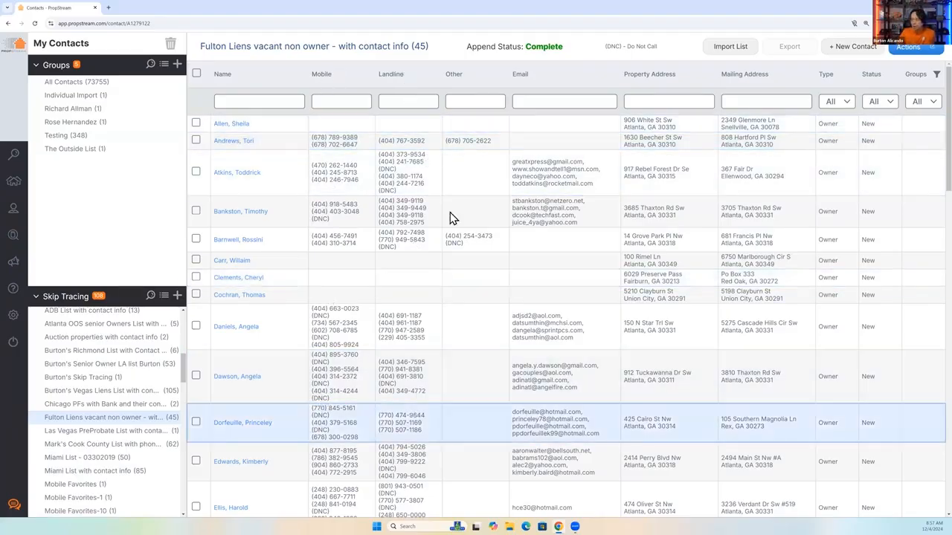
triple_click(382, 185)
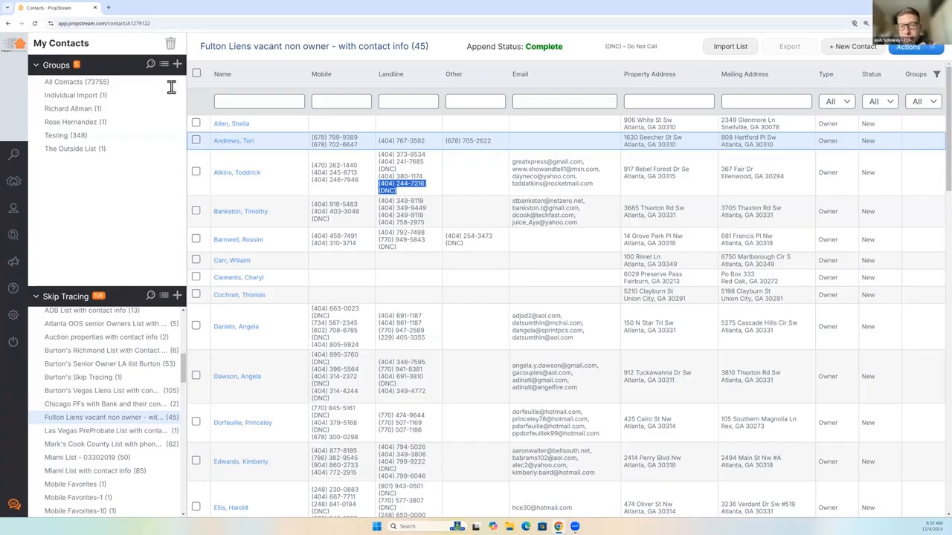
Select all contacts in the Fulton Liens skip-traced list and go back to the property search.
left_click(196, 74)
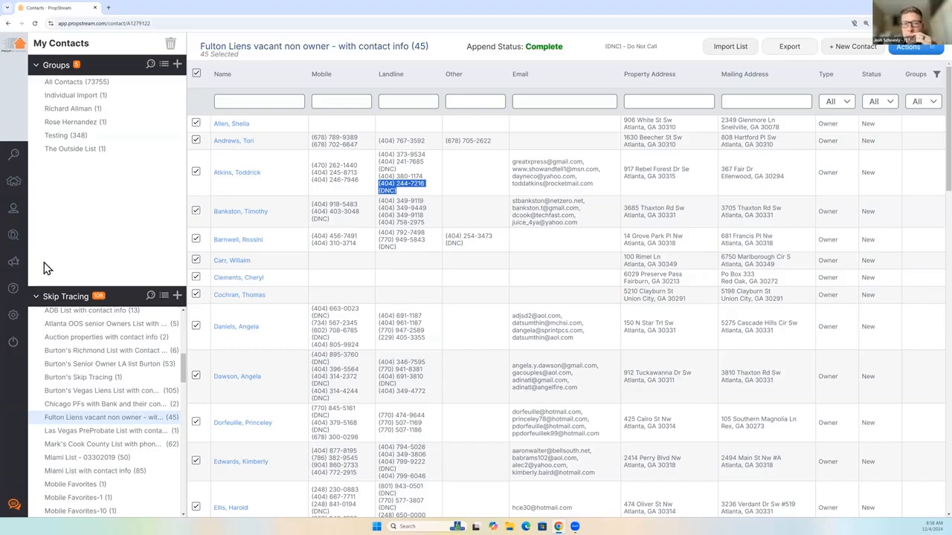
mouse_move(15, 271)
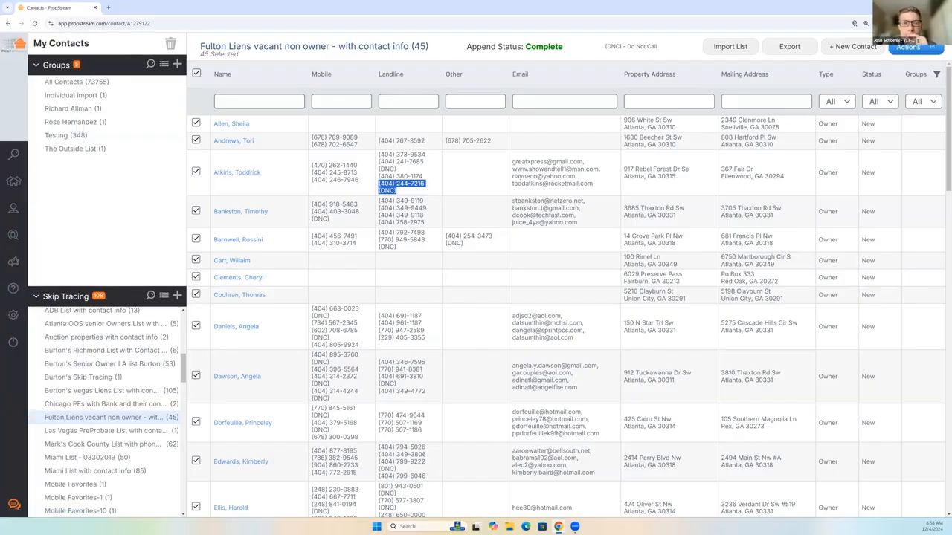
left_click(11, 162)
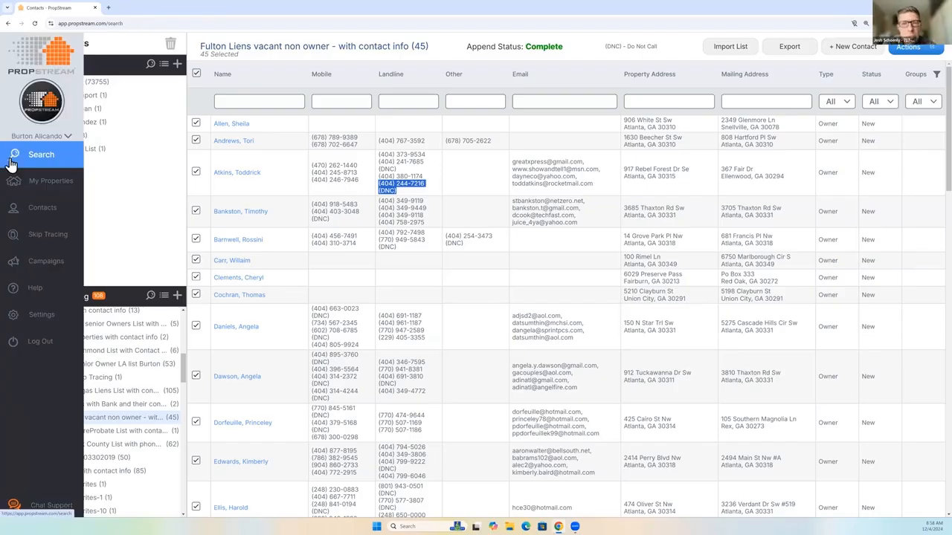